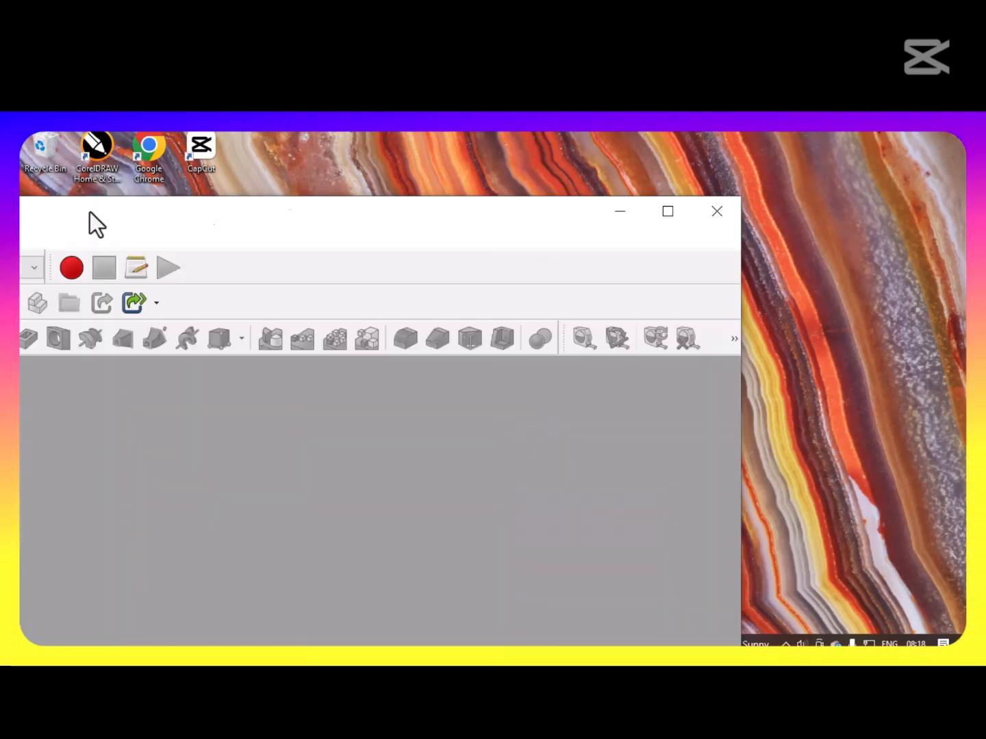
# Maximize the program window and create a new empty document
pyautogui.moveTo(90, 212); pyautogui.dragTo(408, 148)
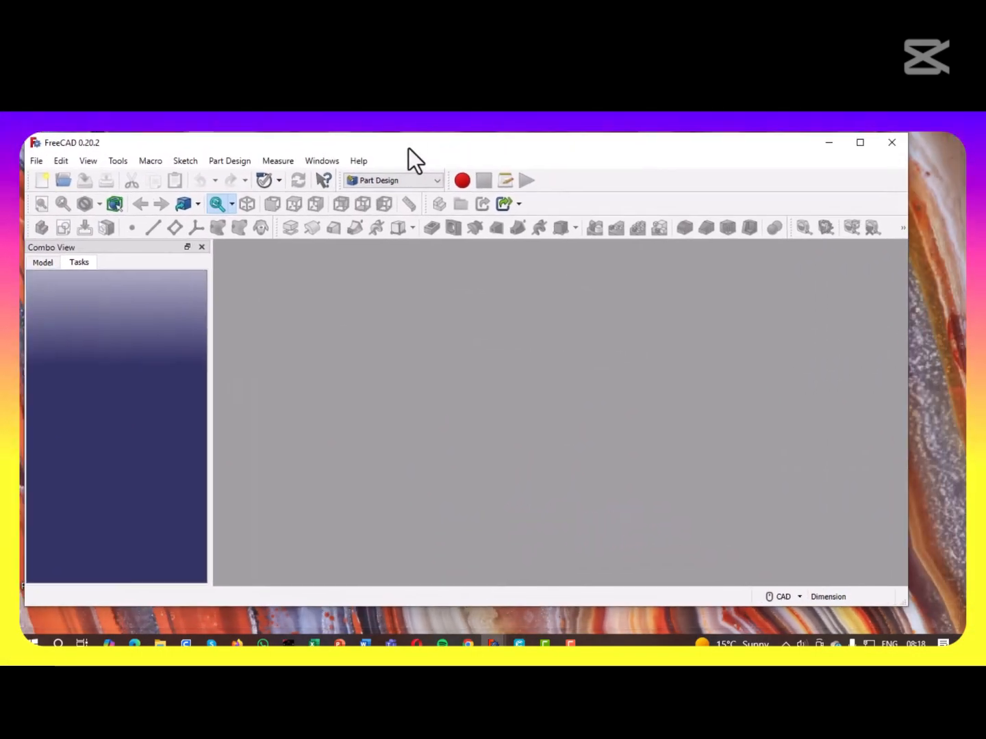
pyautogui.click(861, 143)
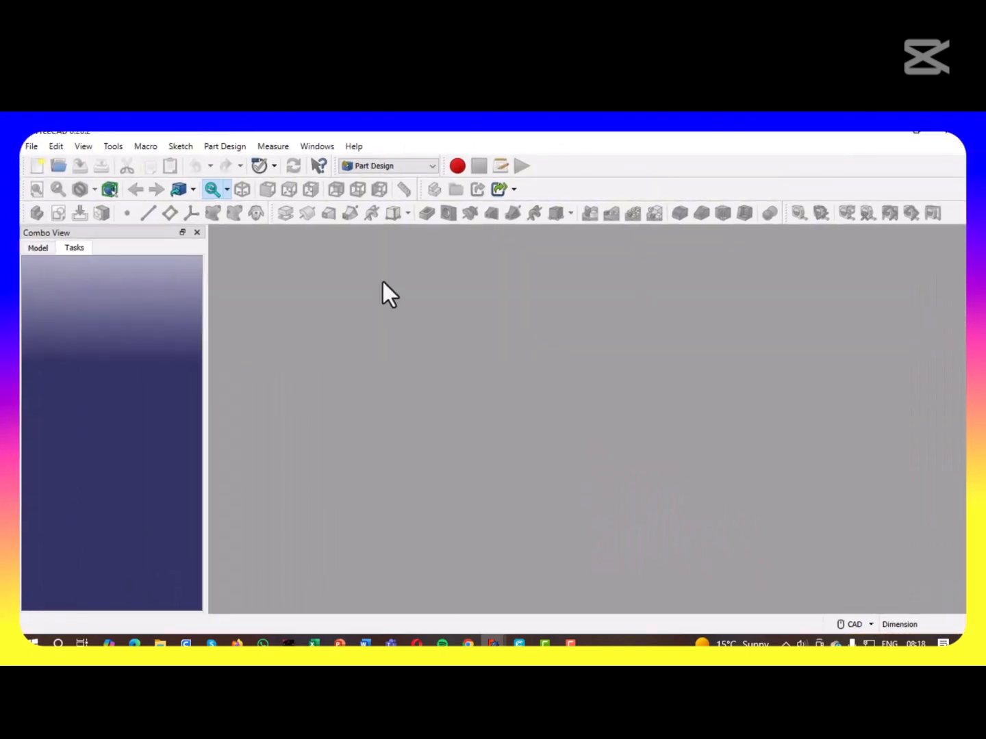
pyautogui.click(36, 165)
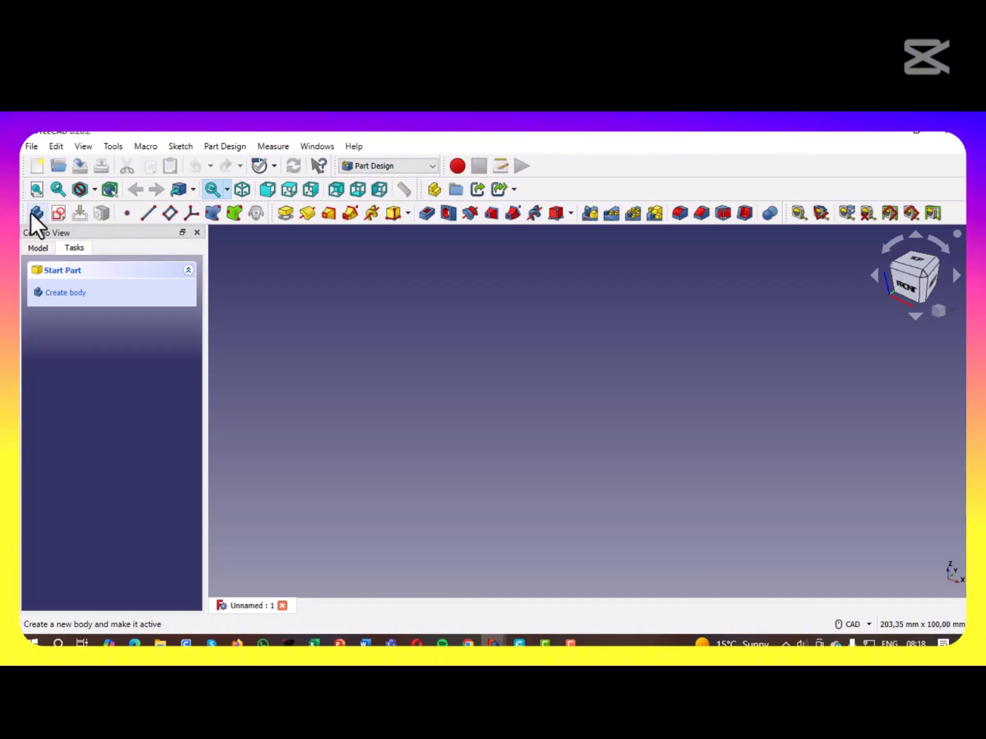
# Create a body and start a new sketch on its XY plane
pyautogui.click(59, 212)
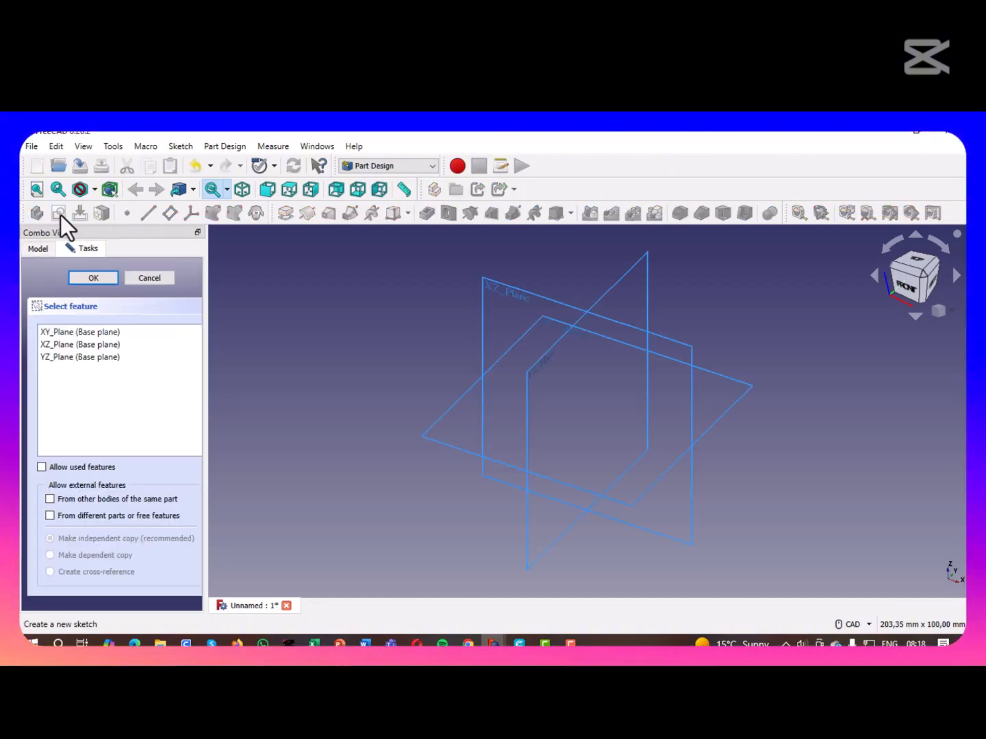
pyautogui.click(79, 332)
pyautogui.click(90, 279)
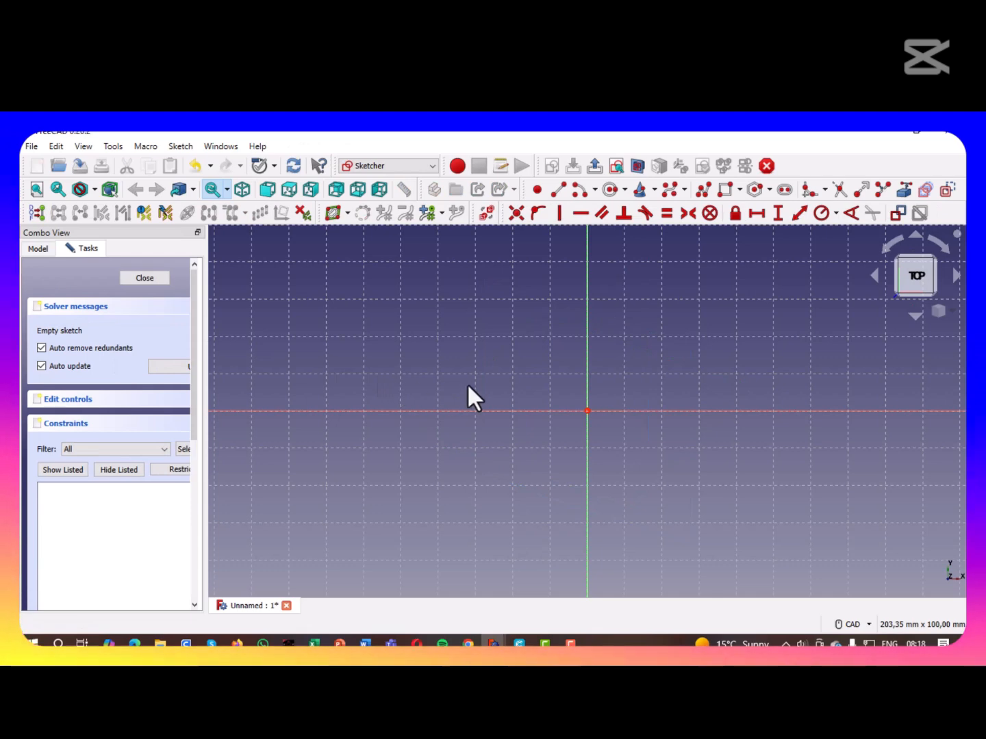
# Draw a rectangle about 40 mm wide and 60 mm high from the origin, extending toward negative X and positive Y
pyautogui.moveTo(469, 383)
pyautogui.mouseDown(button='middle')
pyautogui.moveTo(579, 522)
pyautogui.moveTo(549, 492)
pyautogui.mouseUp(button='middle')
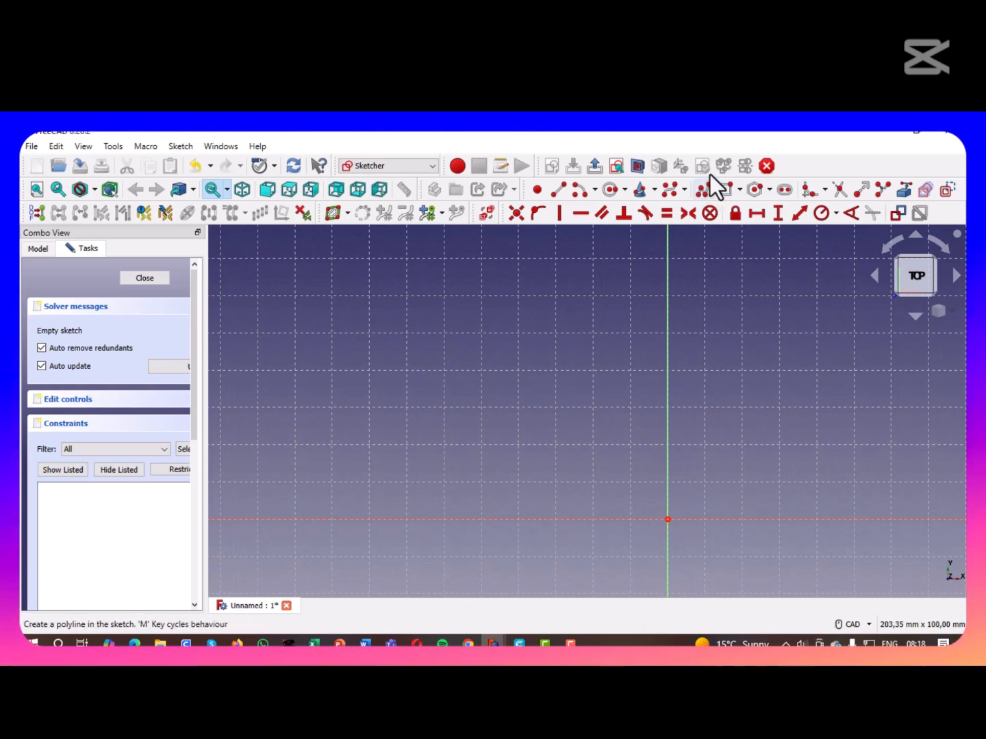
pyautogui.click(724, 190)
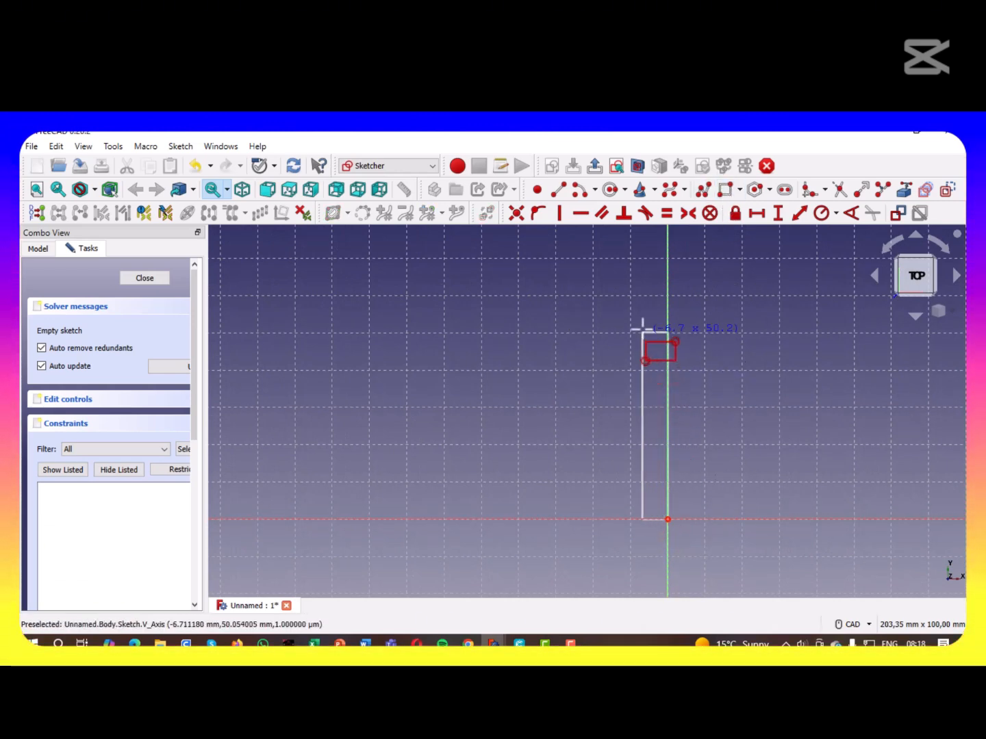
pyautogui.click(520, 297)
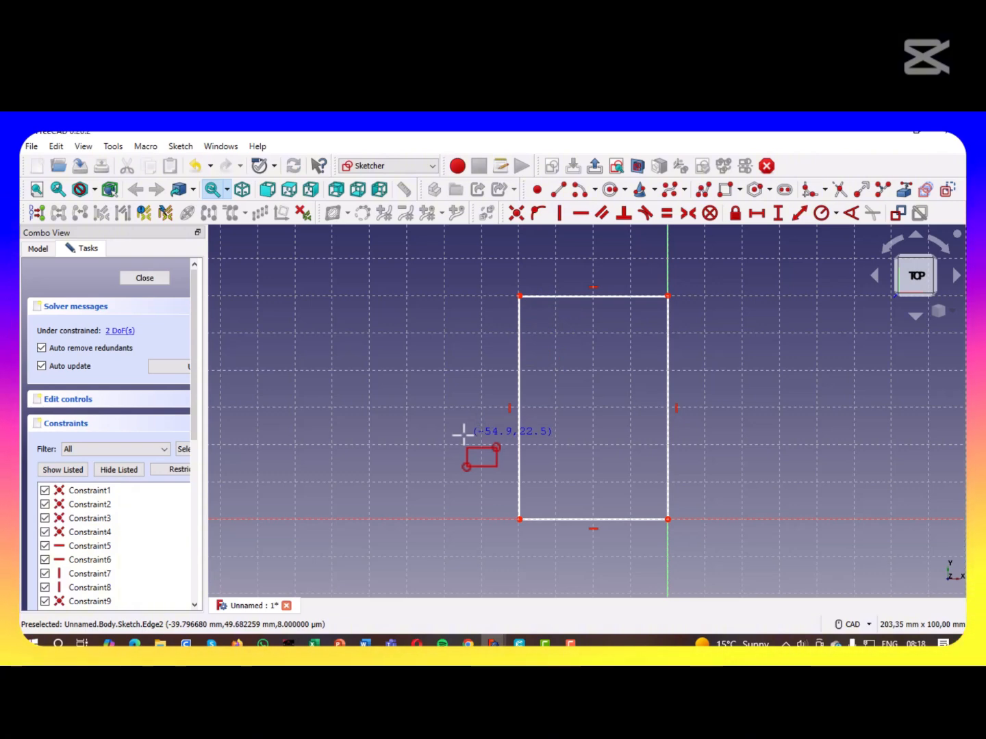
pyautogui.rightClick(462, 434)
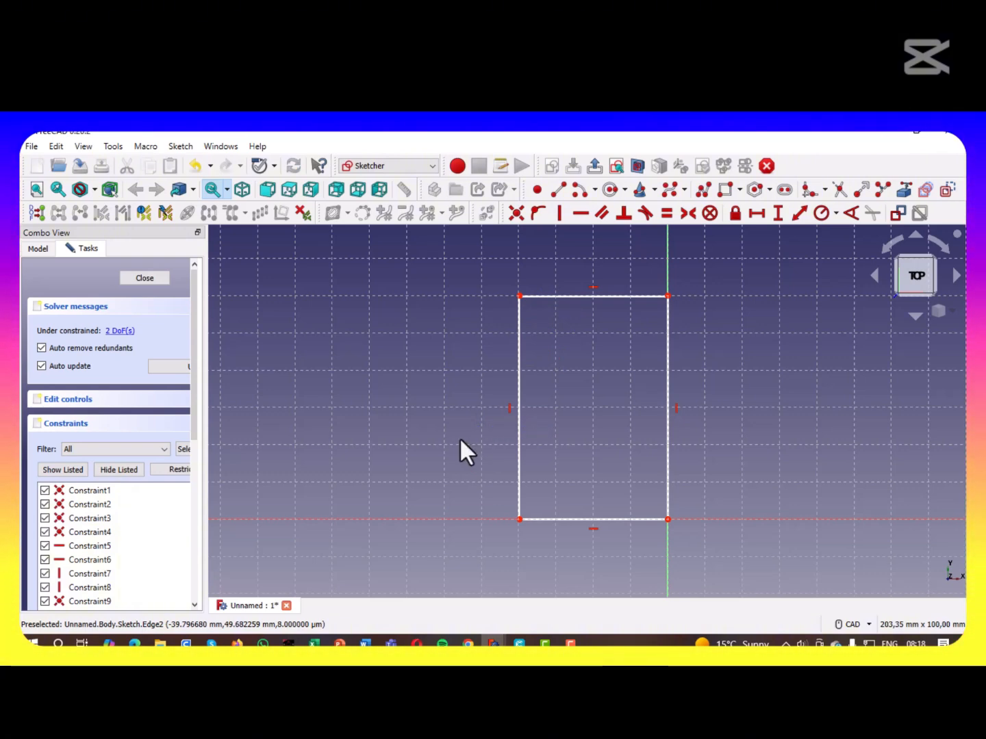
# Constrain the rectangle's bottom edge to a horizontal length of 40 mm and place the dimension below the rectangle
pyautogui.click(591, 517)
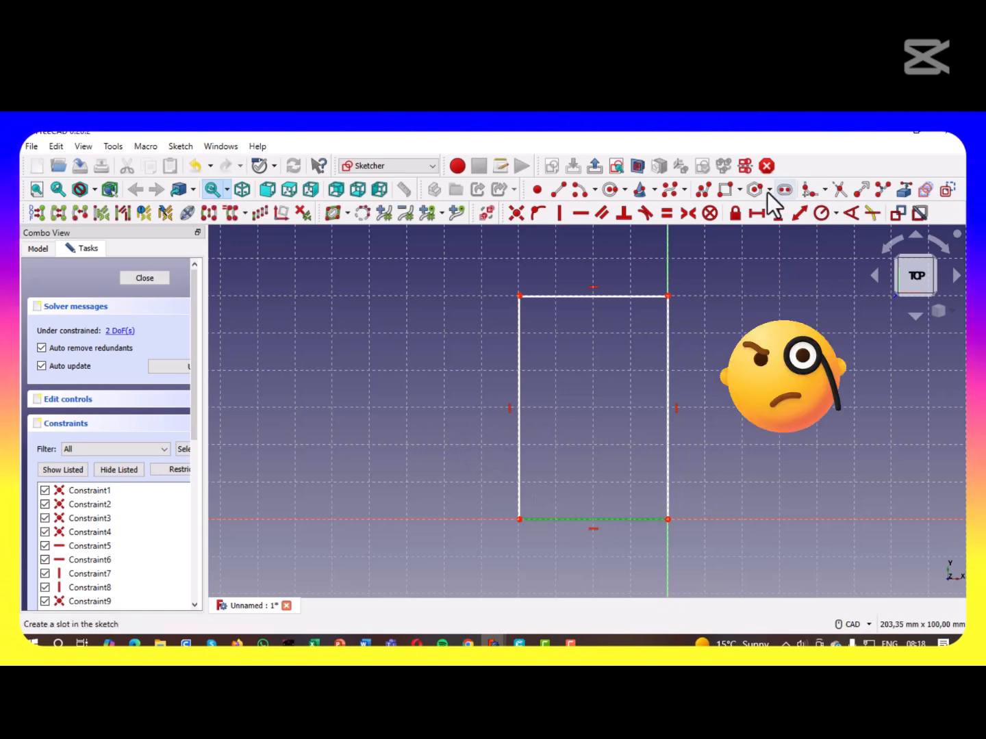
pyautogui.click(755, 213)
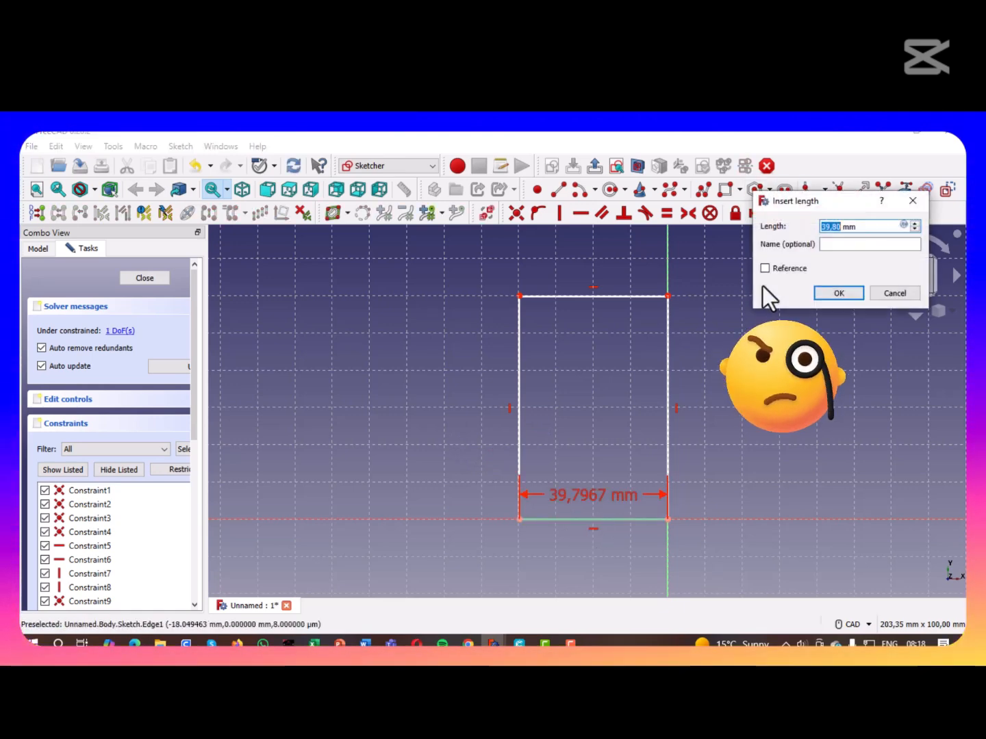
pyautogui.write('40')
pyautogui.press('Return')
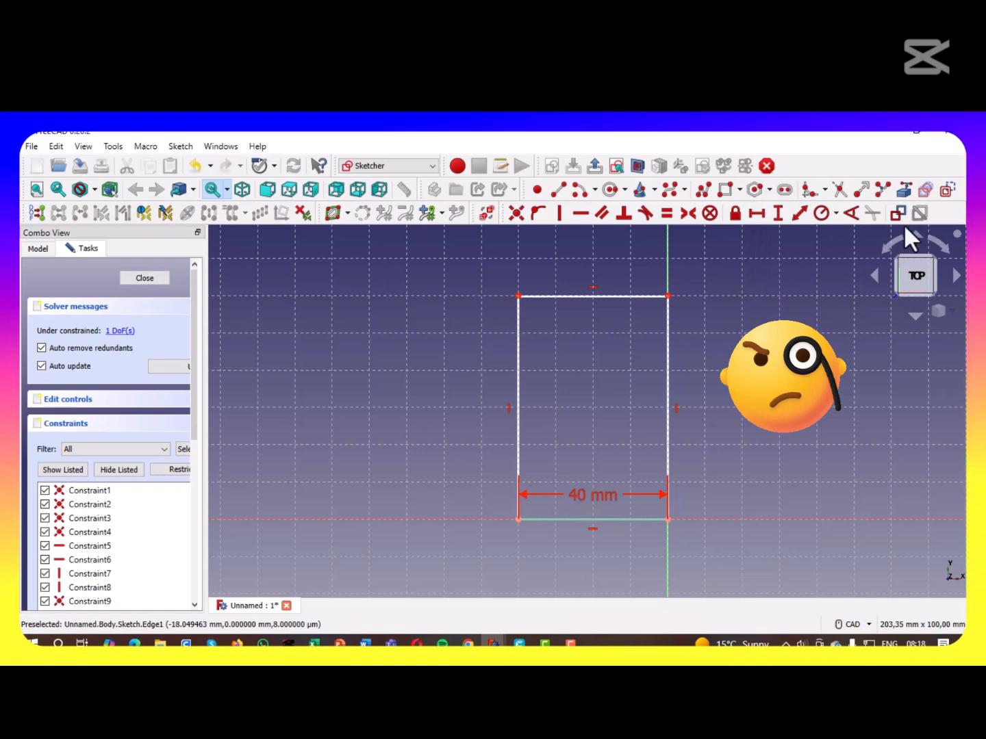
pyautogui.moveTo(600, 493); pyautogui.dragTo(596, 555)
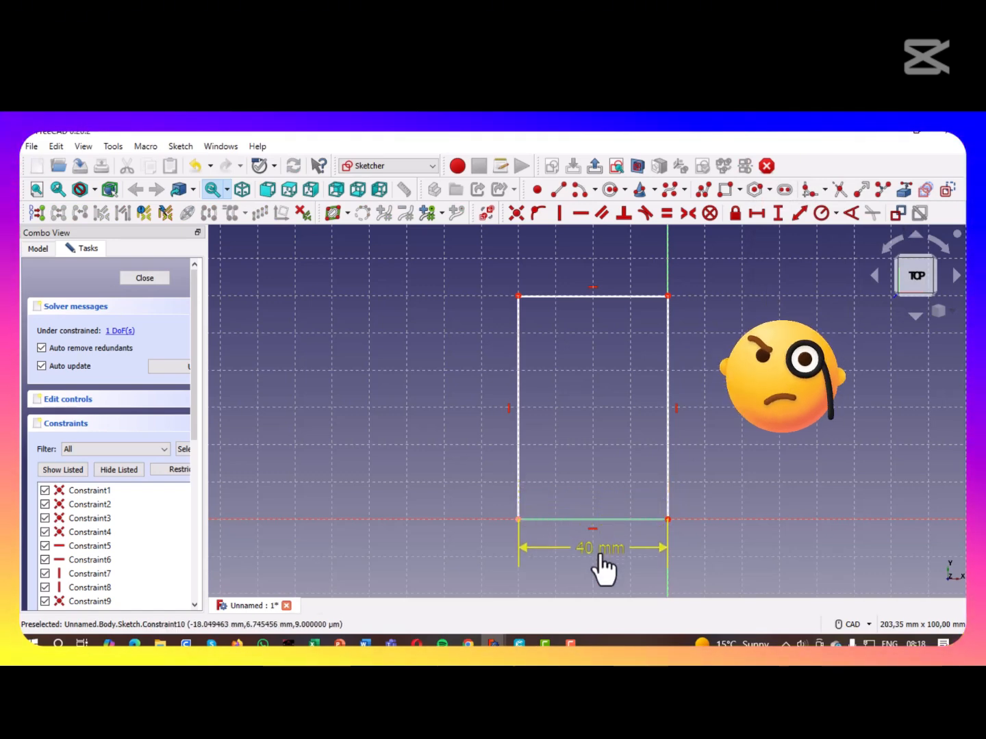
# Constrain the rectangle's height to 60 mm, place the dimension outside its right edge, and close the sketch
pyautogui.click(666, 447)
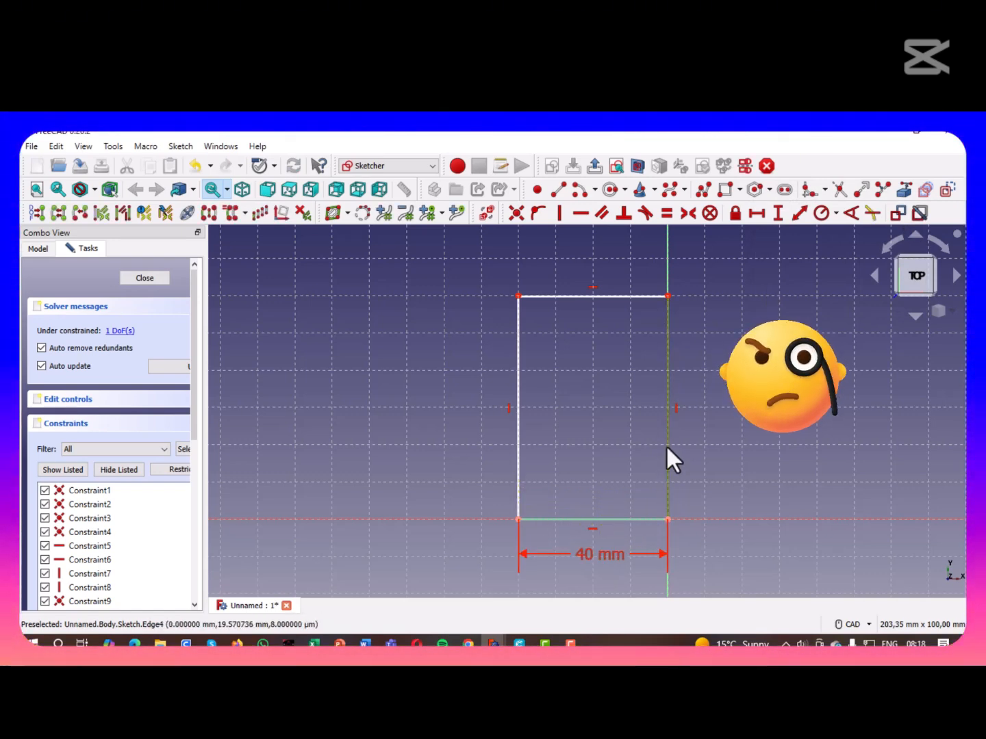
pyautogui.click(778, 213)
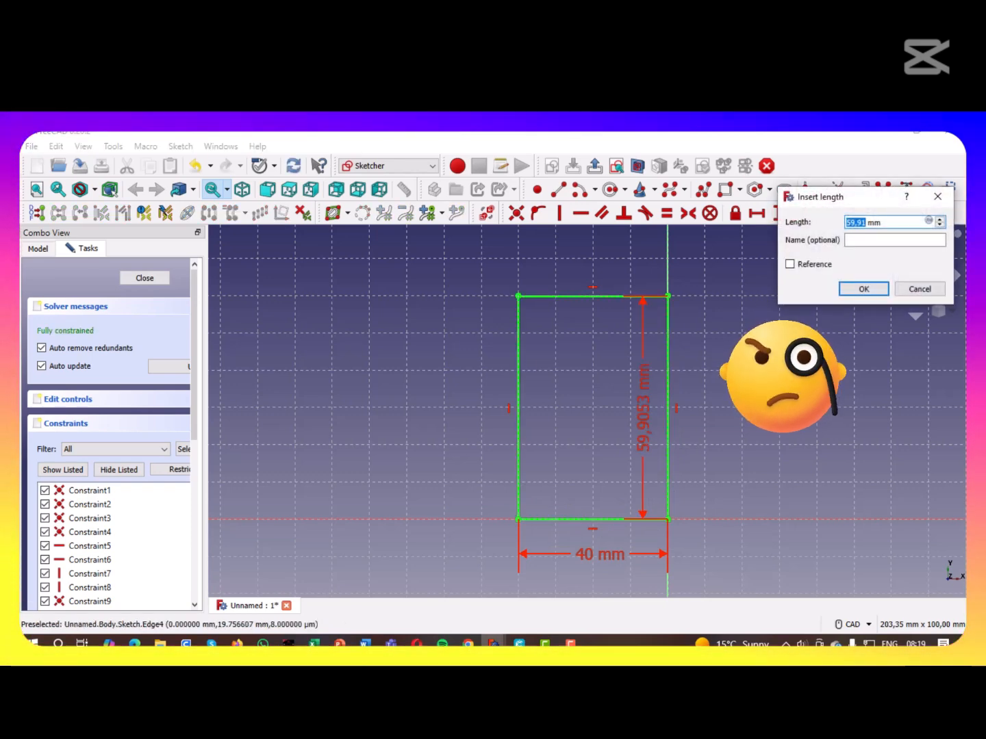
pyautogui.write('60')
pyautogui.press('Return')
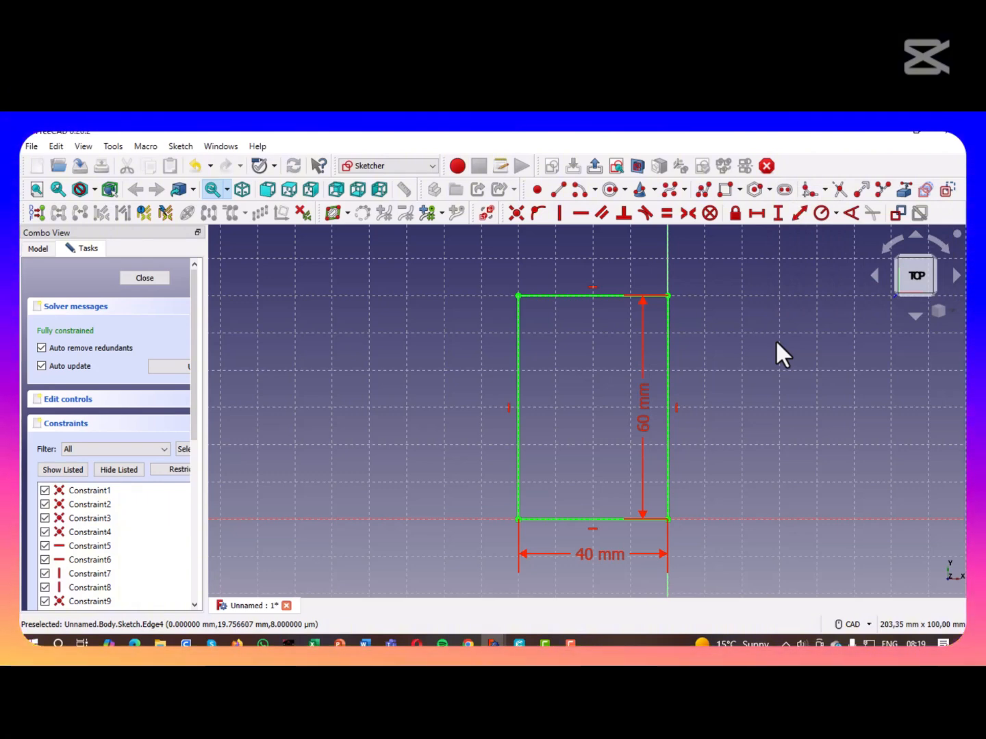
pyautogui.moveTo(650, 407); pyautogui.dragTo(746, 409)
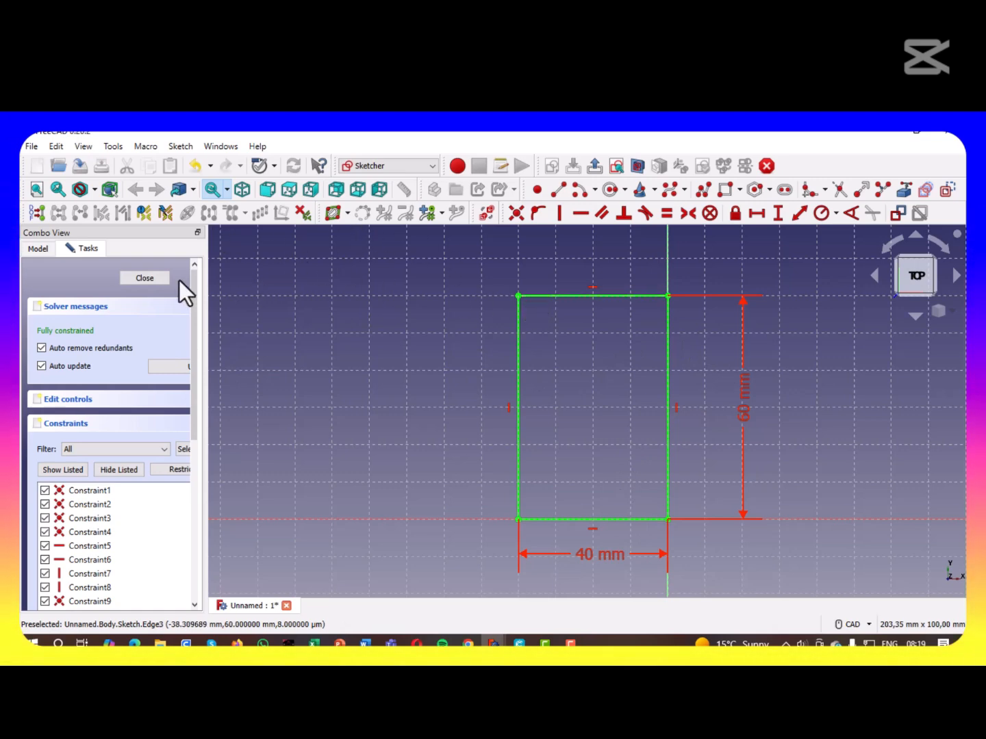
pyautogui.click(144, 279)
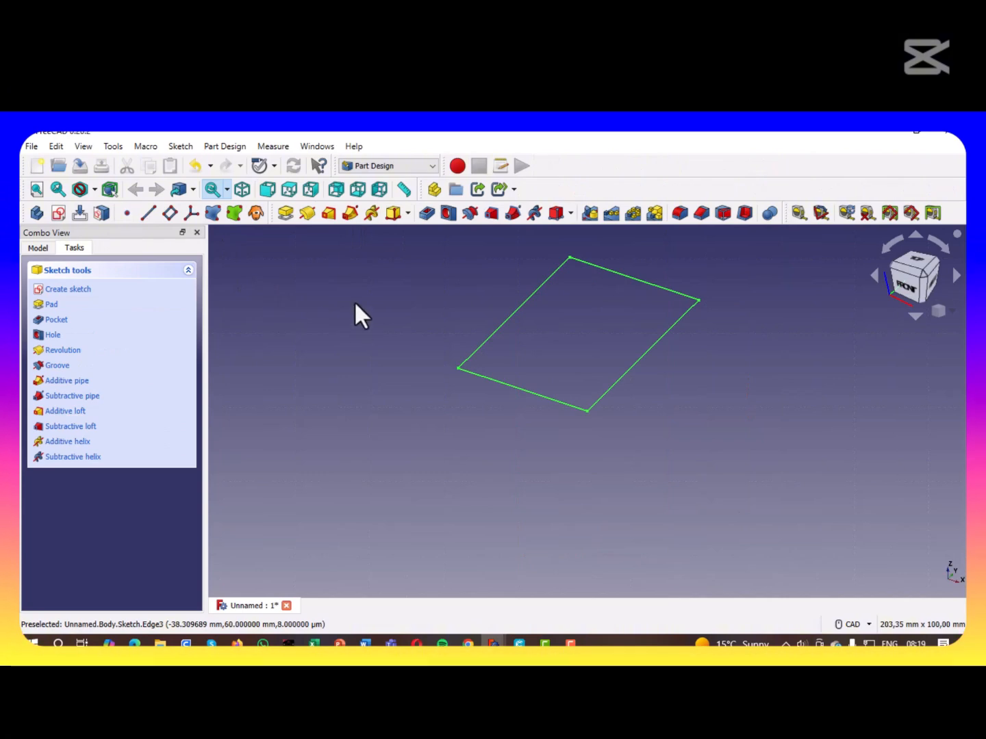
# Pad the rectangle sketch to a length of 4 mm
pyautogui.click(286, 215)
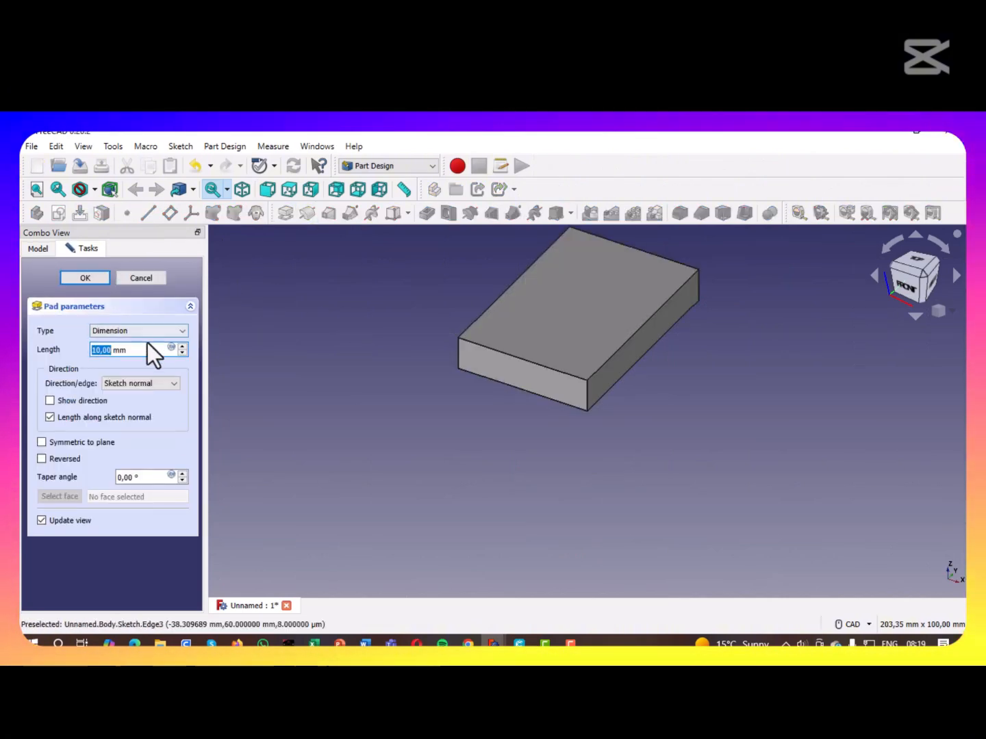
pyautogui.click(182, 353)
pyautogui.click(181, 353)
pyautogui.click(182, 353)
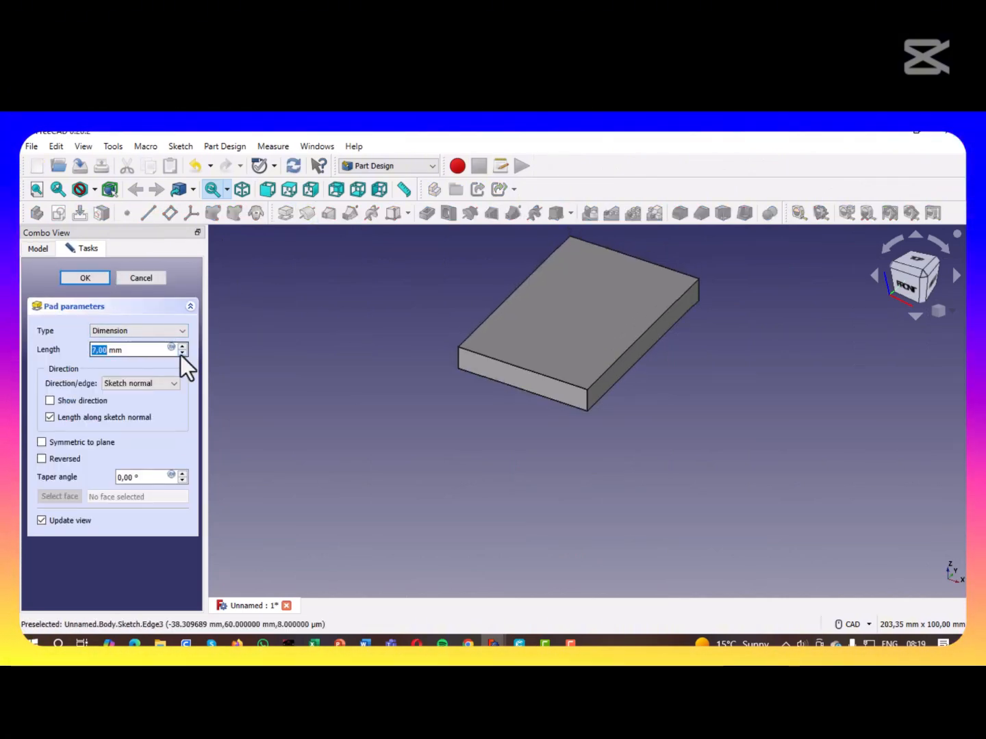
pyautogui.click(182, 354)
pyautogui.click(182, 353)
pyautogui.click(181, 353)
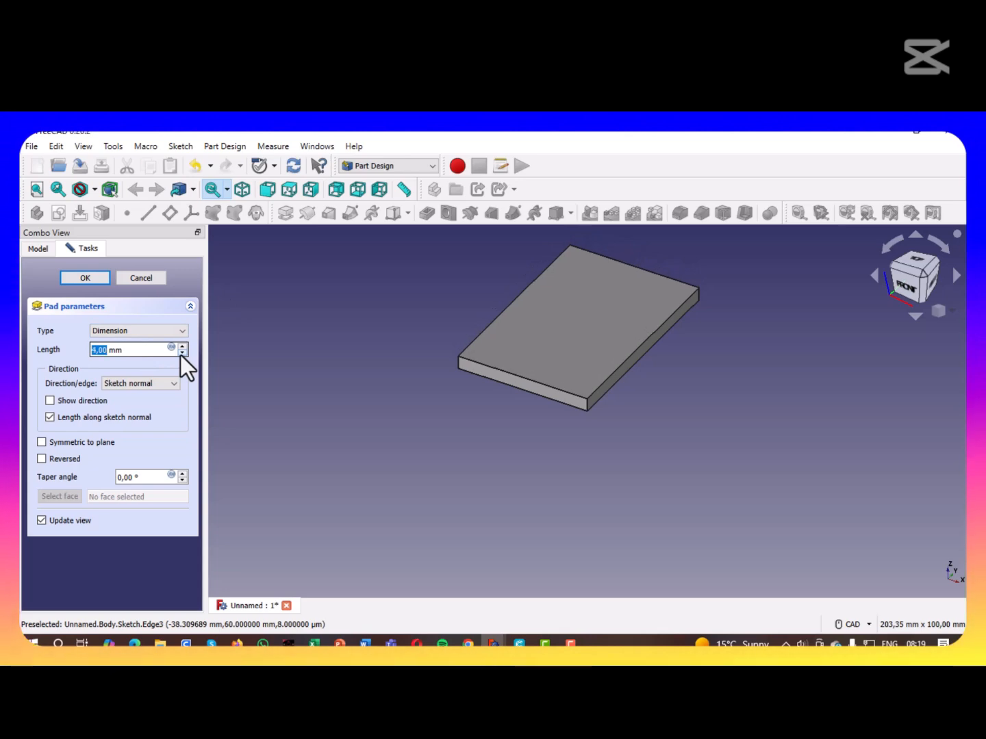
pyautogui.click(83, 275)
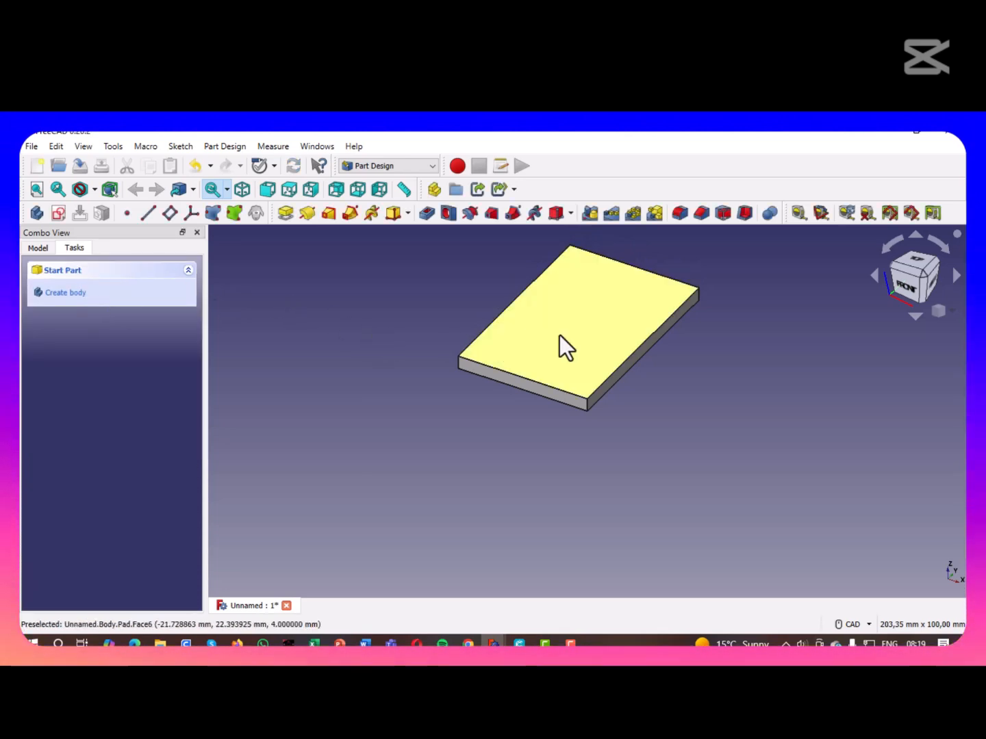
# Start a sketch on the plate's top face and draw three circles of about 2 mm radius in a row near its lower edge
pyautogui.click(553, 312)
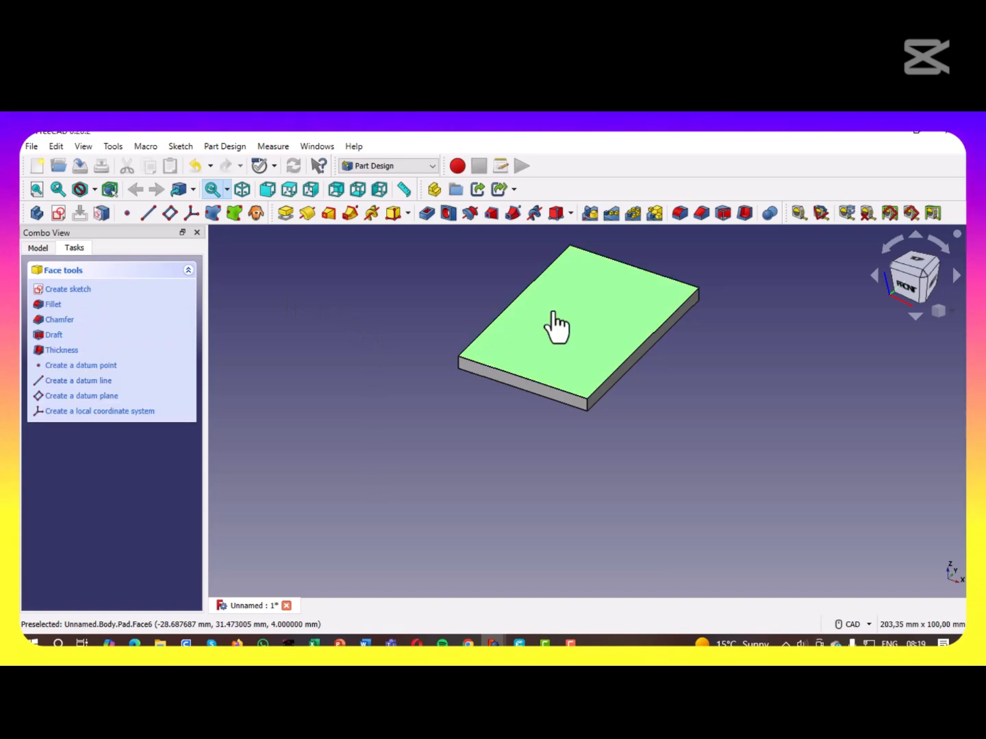
pyautogui.click(58, 213)
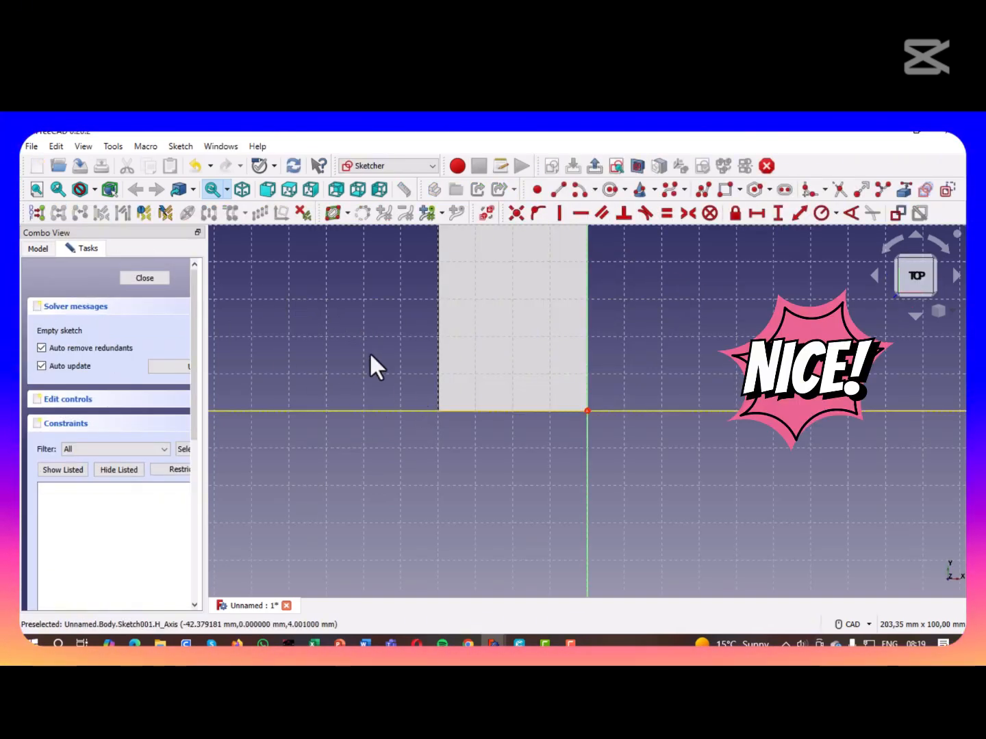
pyautogui.moveTo(369, 354); pyautogui.dragTo(379, 426, button='middle')
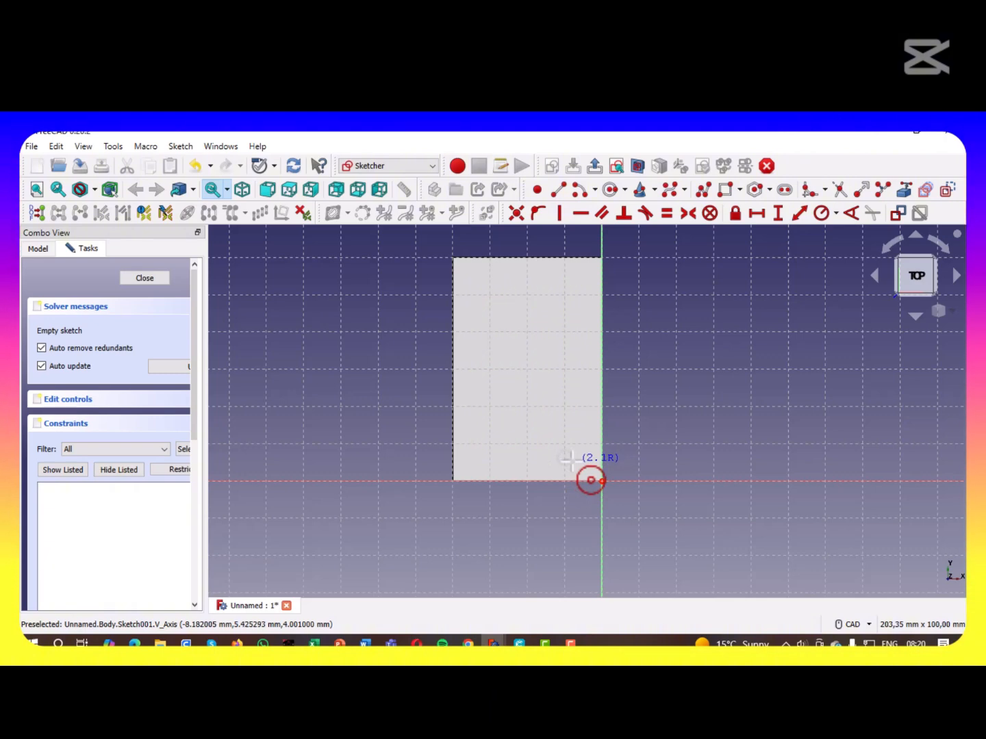
pyautogui.click(573, 458)
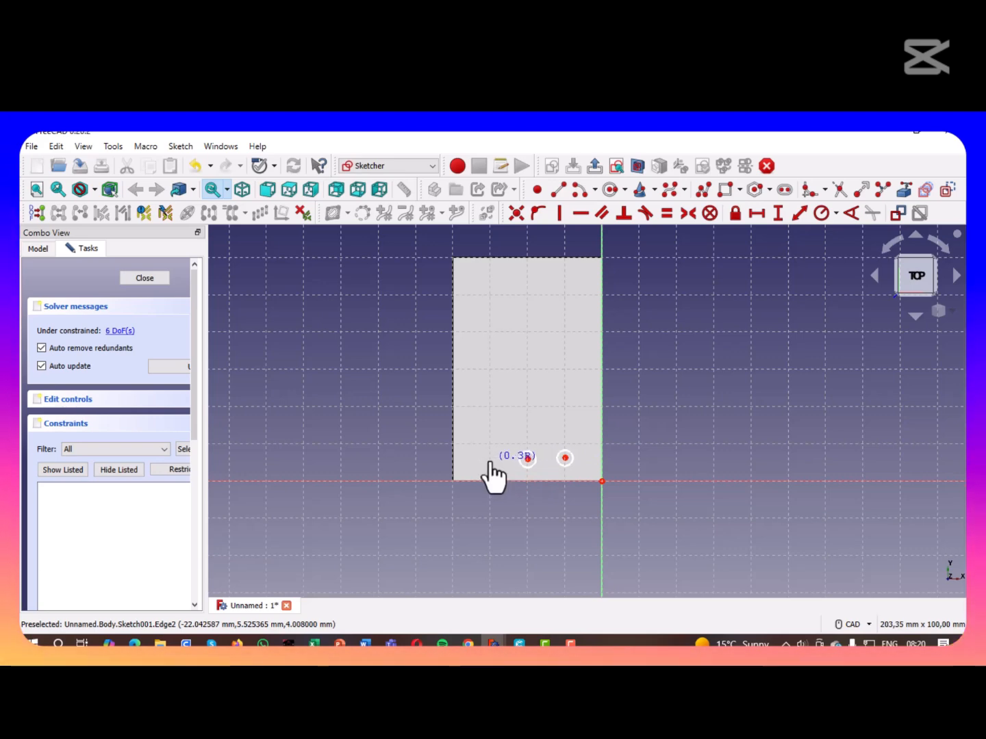
pyautogui.click(496, 467)
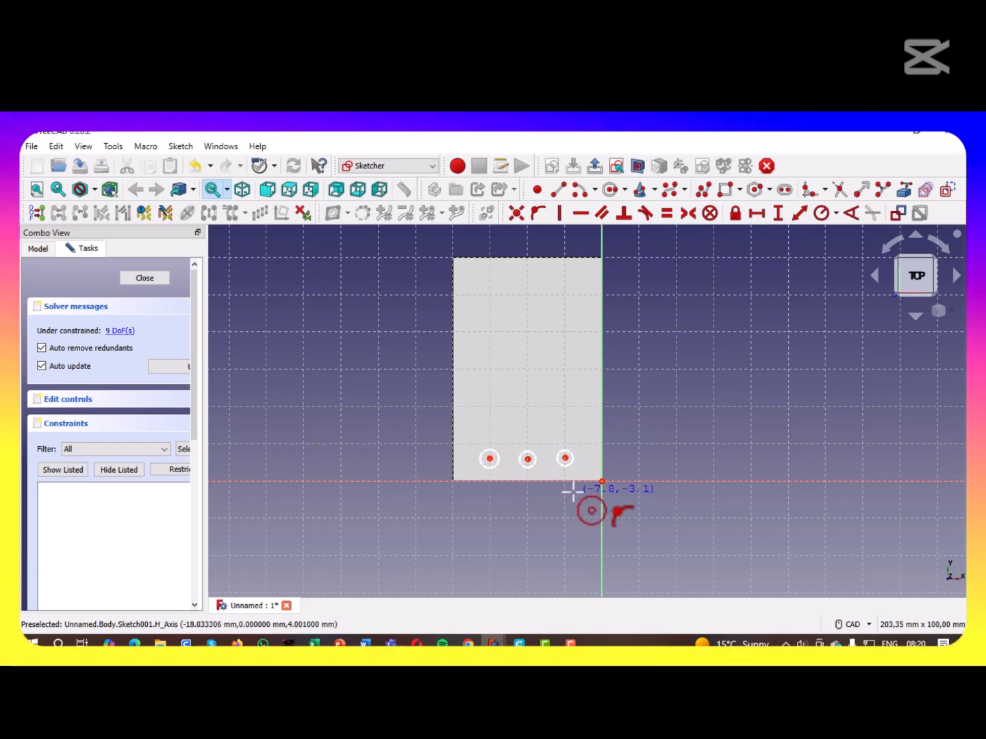
pyautogui.press('Escape')
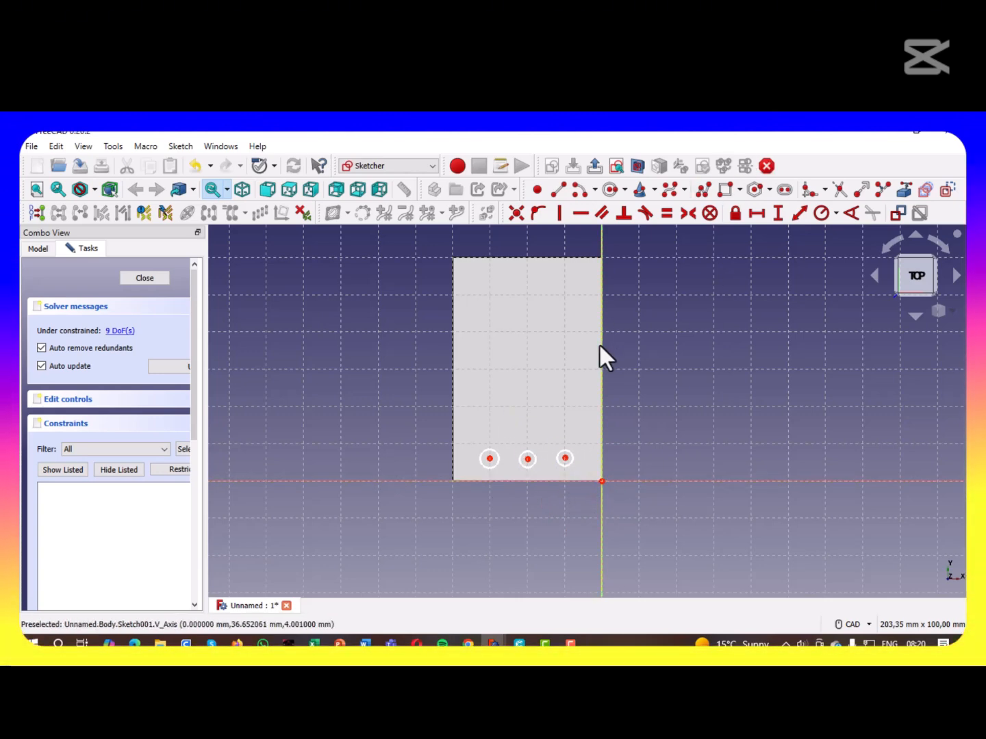
# Constrain the rightmost circle's centre to a horizontal distance of 10 mm from the origin and place the dimension below the plate
pyautogui.click(601, 480)
pyautogui.click(565, 459)
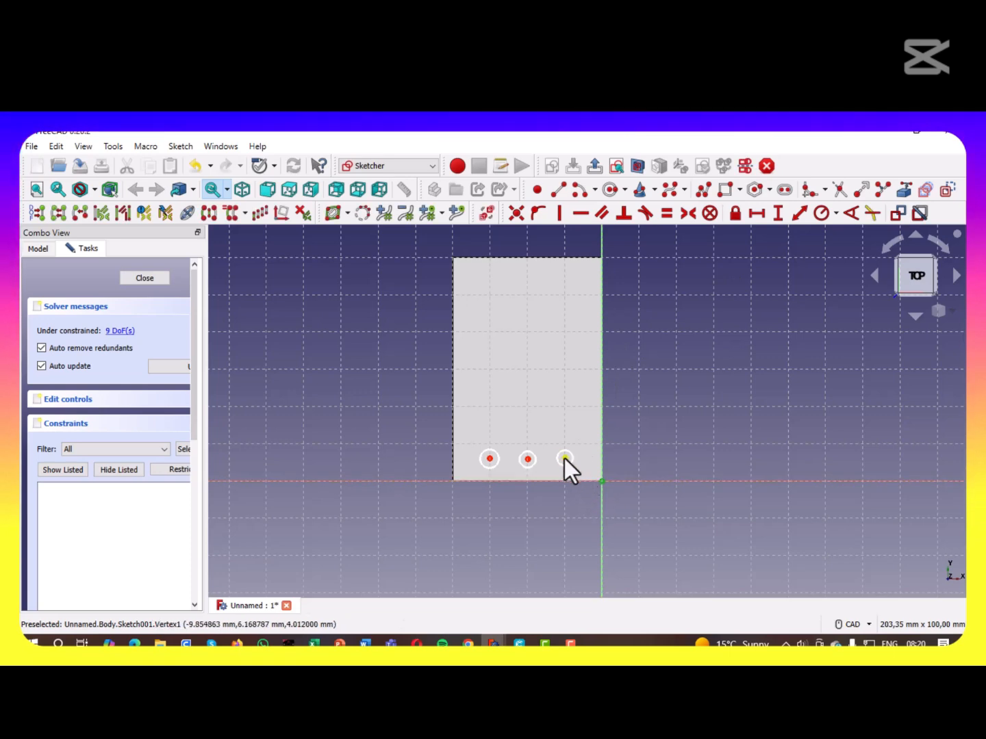
pyautogui.click(755, 212)
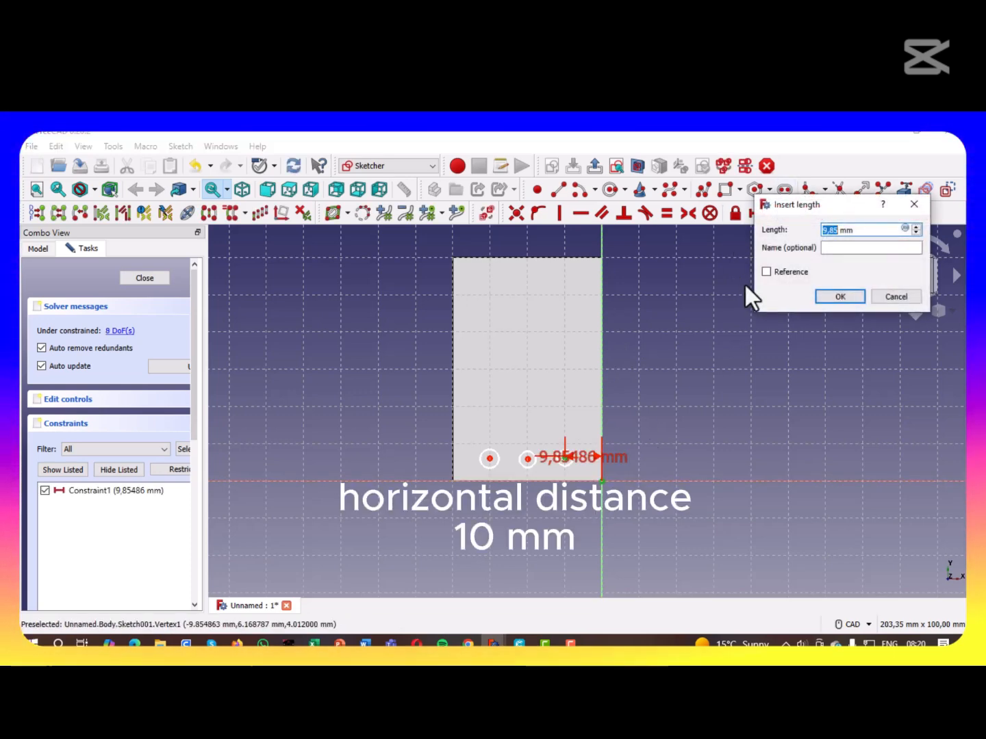
pyautogui.write('10')
pyautogui.press('Return')
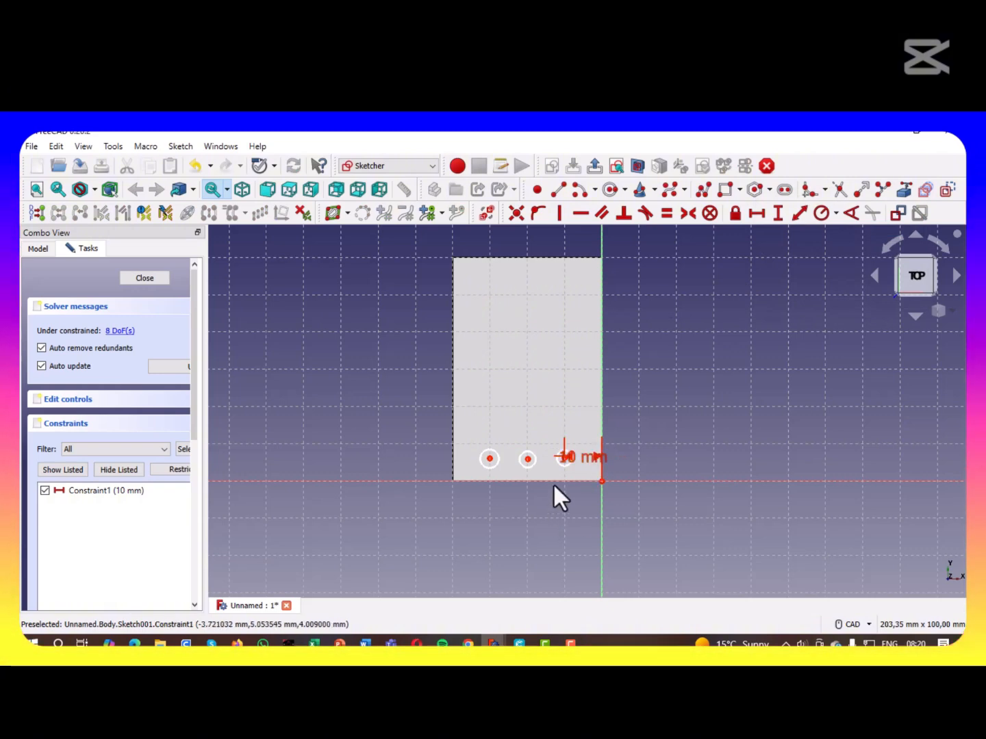
pyautogui.moveTo(576, 455)
pyautogui.mouseDown()
pyautogui.moveTo(576, 550)
pyautogui.moveTo(607, 558)
pyautogui.moveTo(669, 548)
pyautogui.mouseUp()
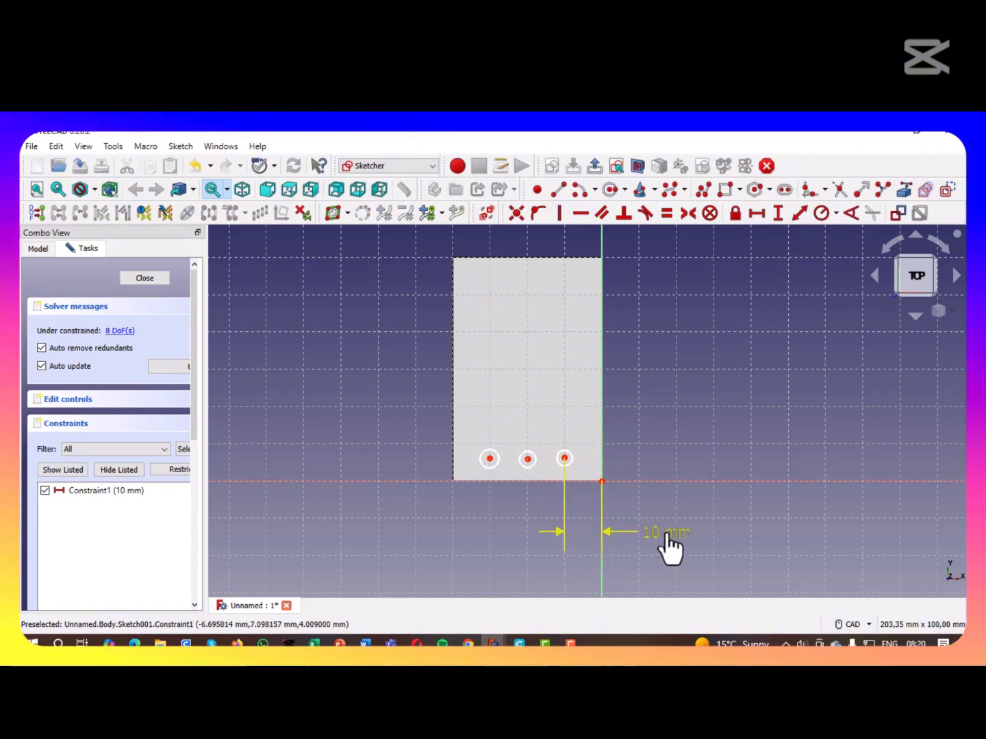
# Constrain the middle circle's centre to a horizontal distance of 20 mm from the origin and place the dimension beneath the 10 mm one
pyautogui.click(527, 458)
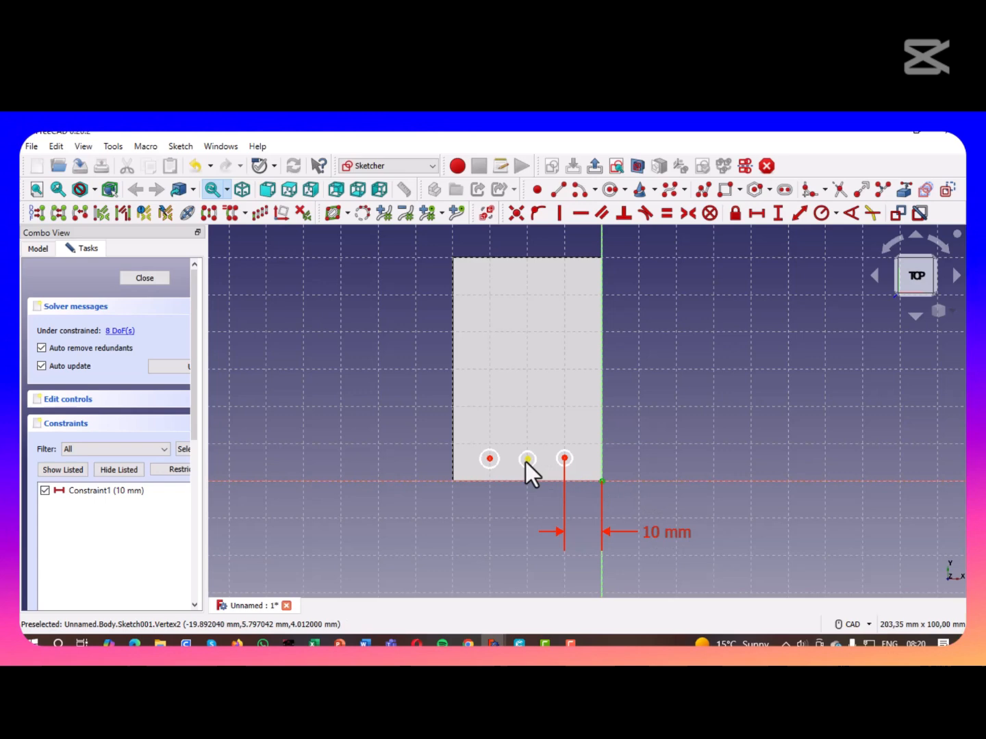
pyautogui.click(753, 215)
pyautogui.write('20')
pyautogui.press('Return')
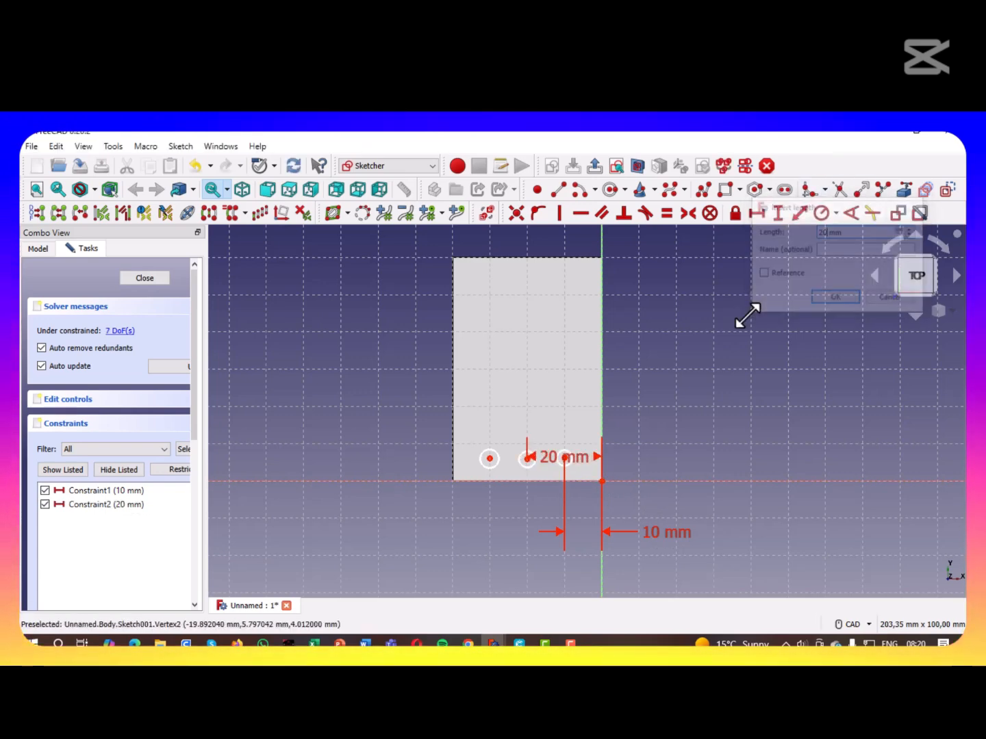
pyautogui.moveTo(544, 461)
pyautogui.mouseDown()
pyautogui.moveTo(544, 538)
pyautogui.moveTo(613, 569)
pyautogui.moveTo(657, 566)
pyautogui.mouseUp()
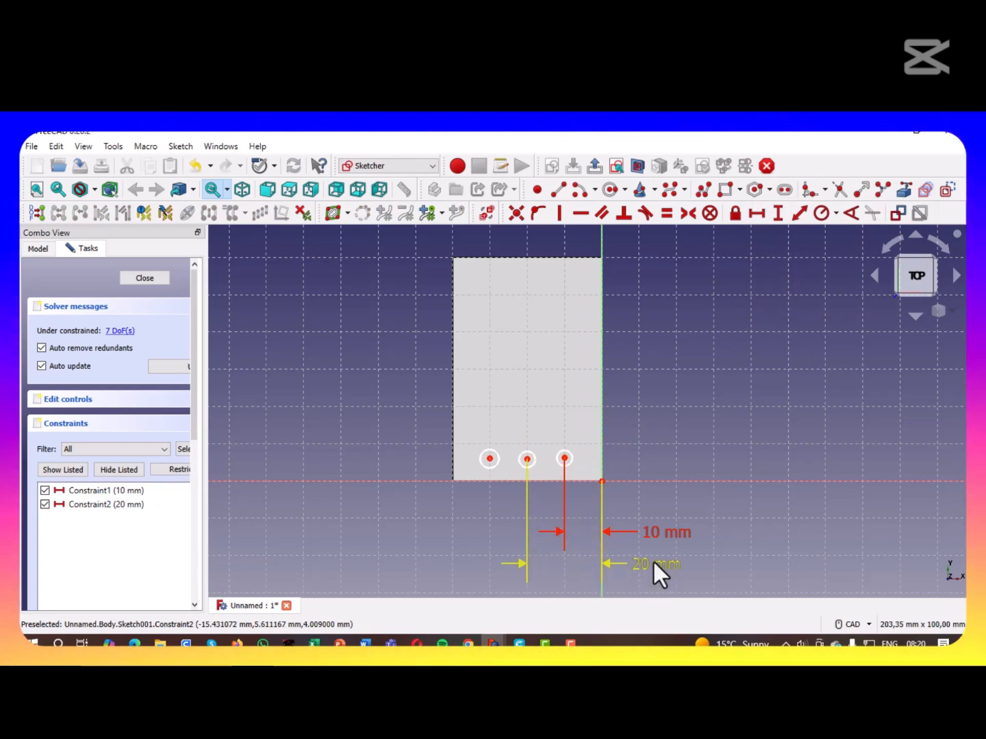
# Constrain the leftmost circle's centre to a horizontal distance of 30 mm from the origin and place the dimension beneath the 20 mm one
pyautogui.click(600, 481)
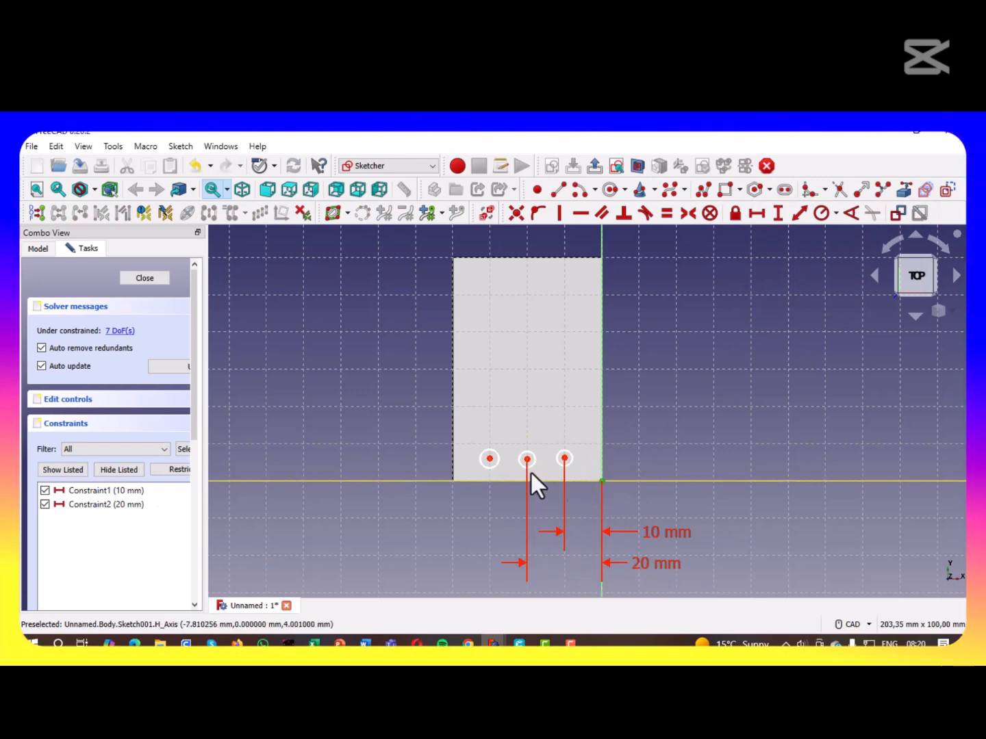
pyautogui.click(490, 459)
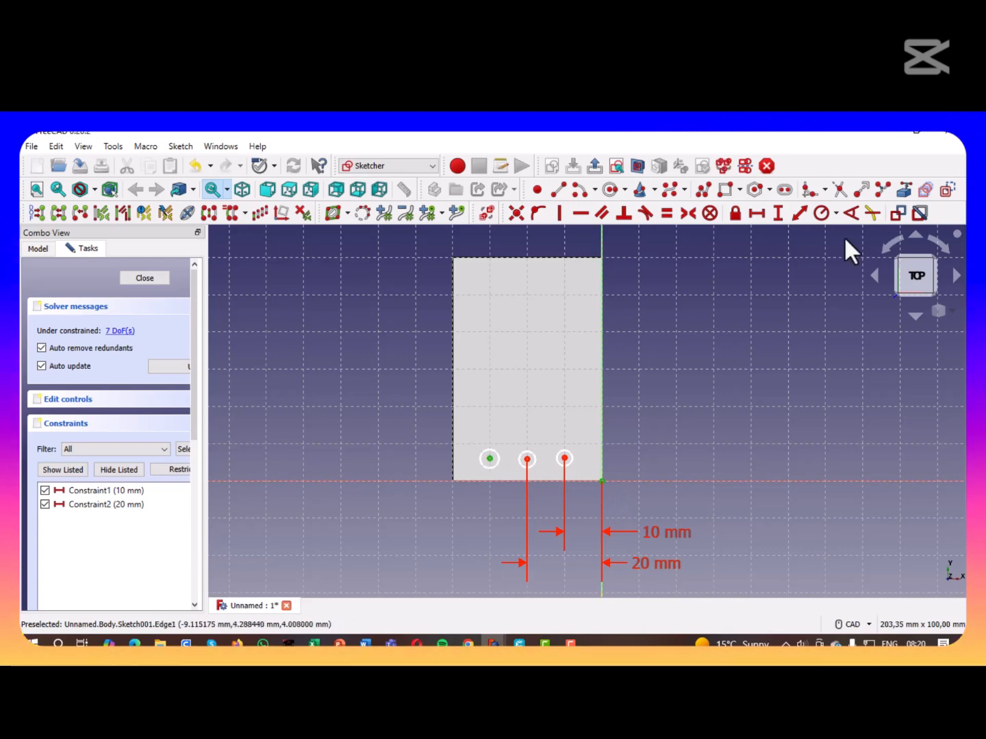
pyautogui.click(756, 214)
pyautogui.write('30')
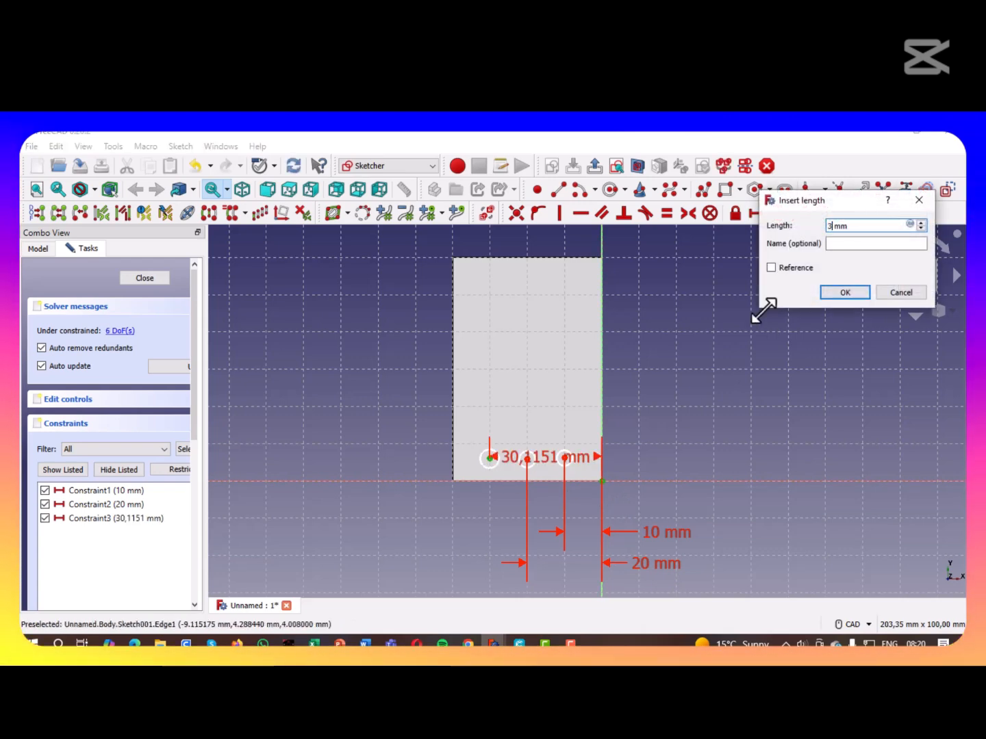
pyautogui.press('Return')
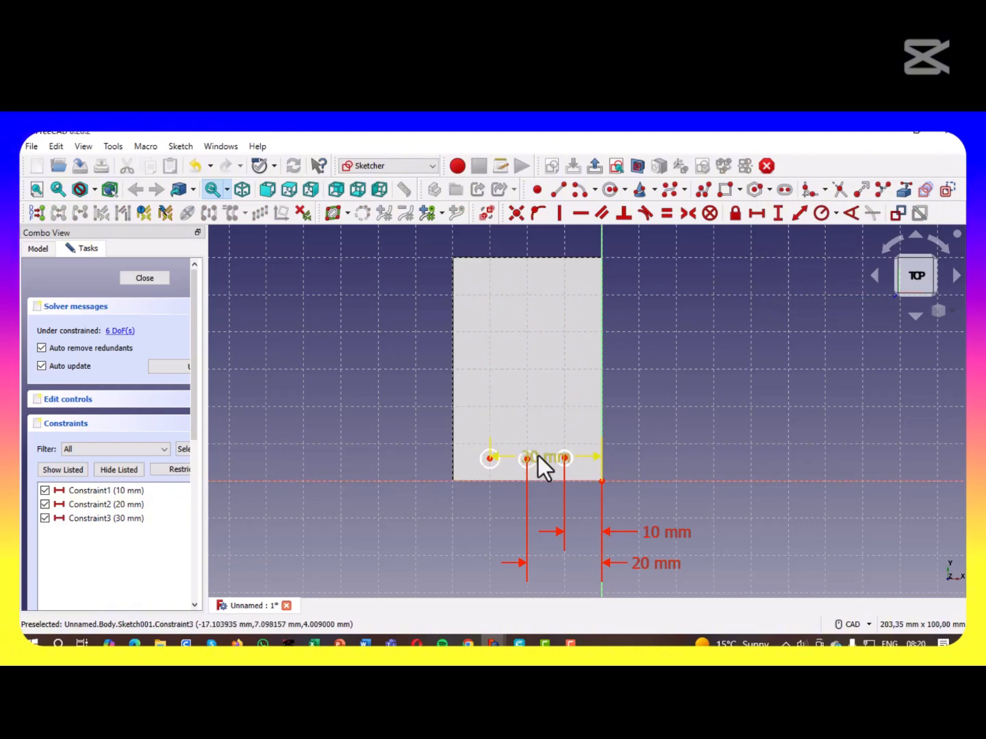
pyautogui.moveTo(539, 455); pyautogui.dragTo(665, 588)
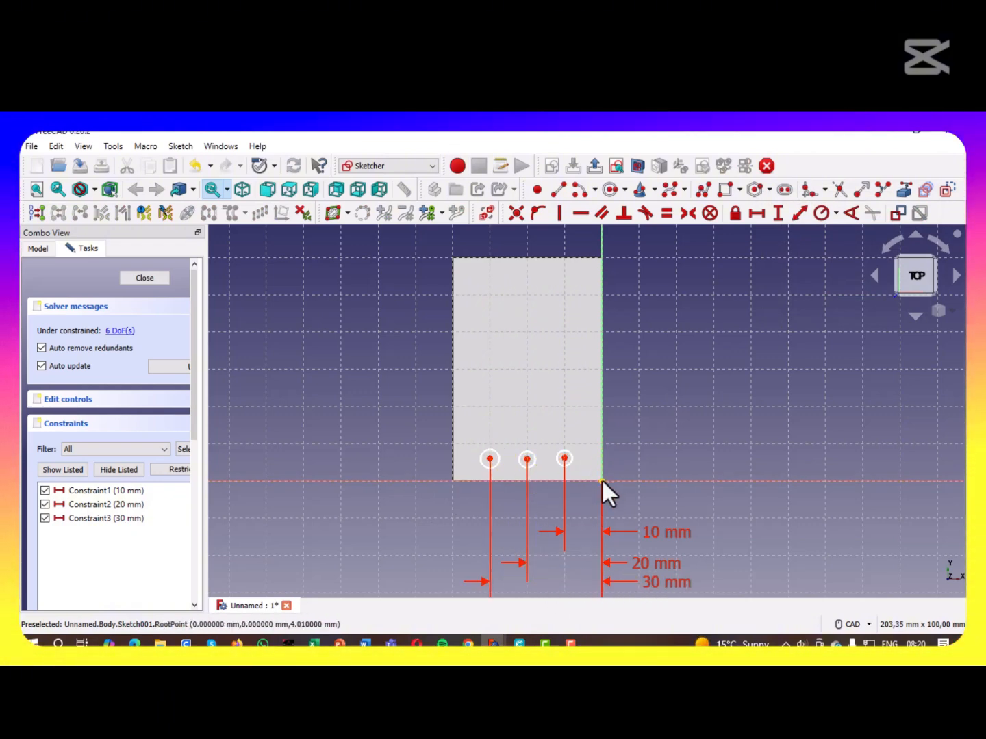
# Constrain the rightmost circle's centre to a vertical distance of 7,5 mm from the origin and place the dimension right of the plate
pyautogui.click(564, 458)
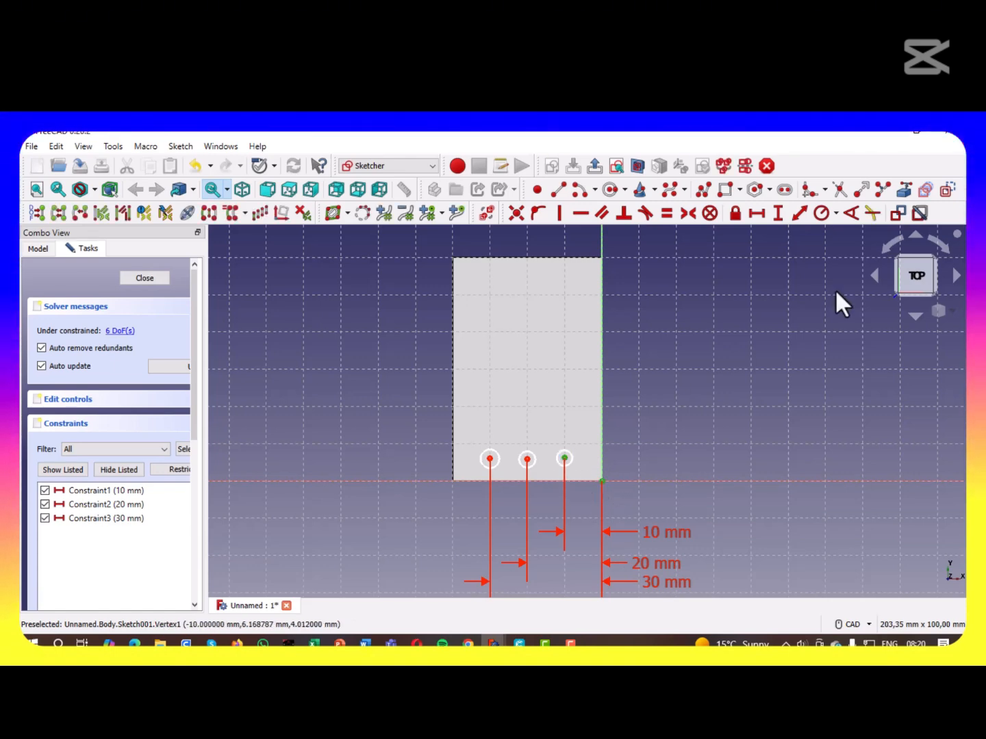
pyautogui.click(779, 213)
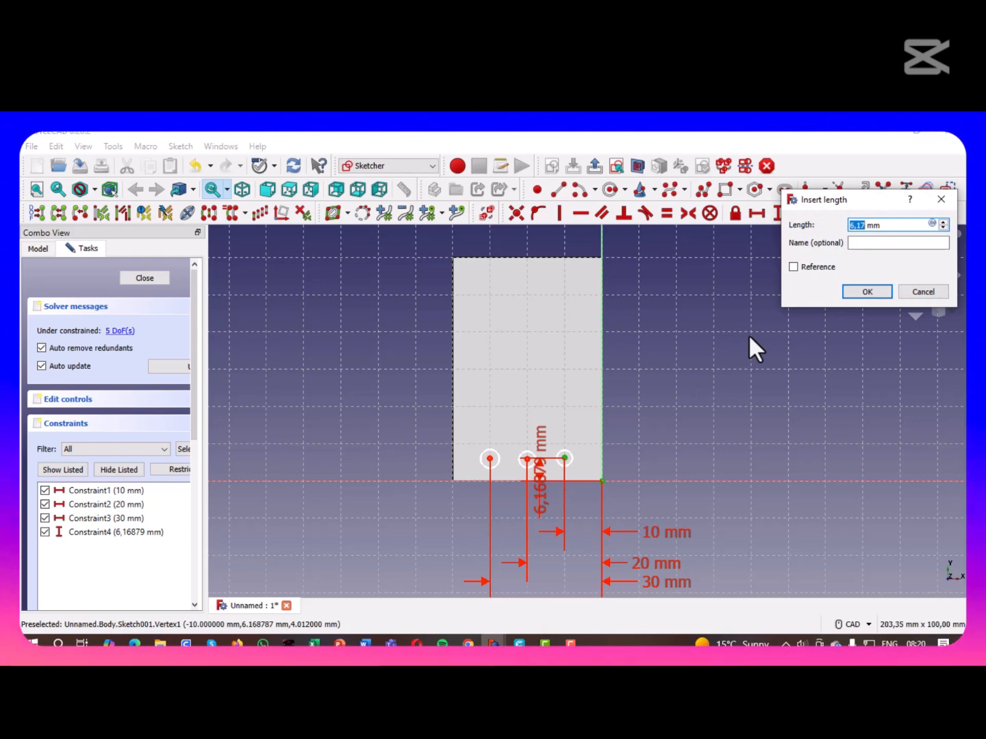
pyautogui.write('7,5')
pyautogui.press('Return')
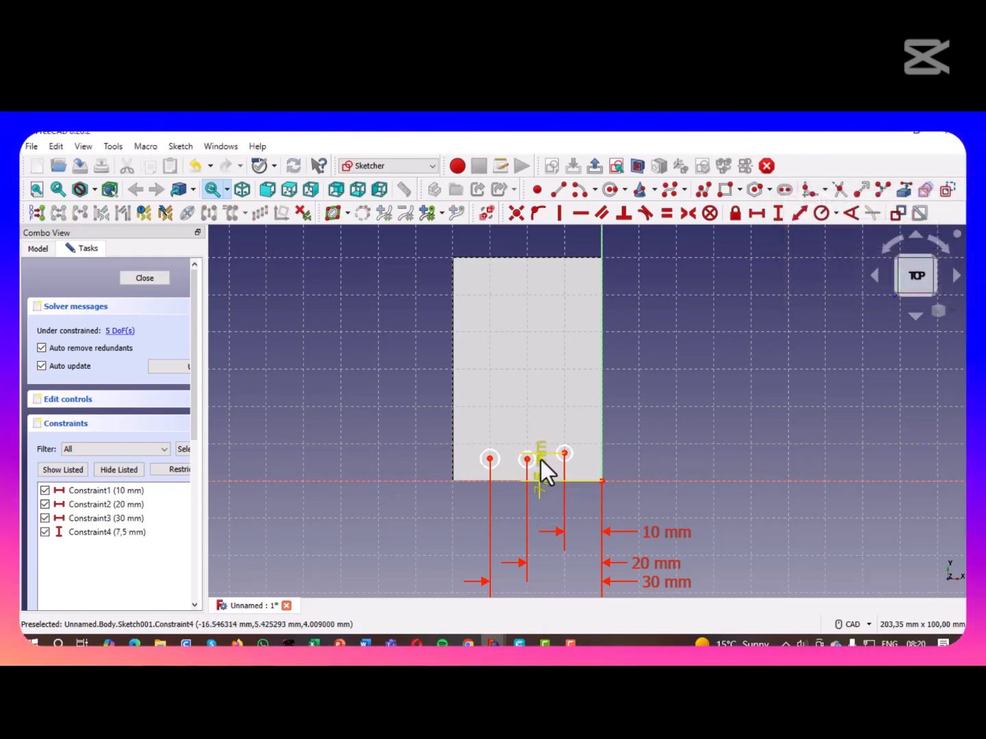
pyautogui.moveTo(541, 460); pyautogui.dragTo(661, 430)
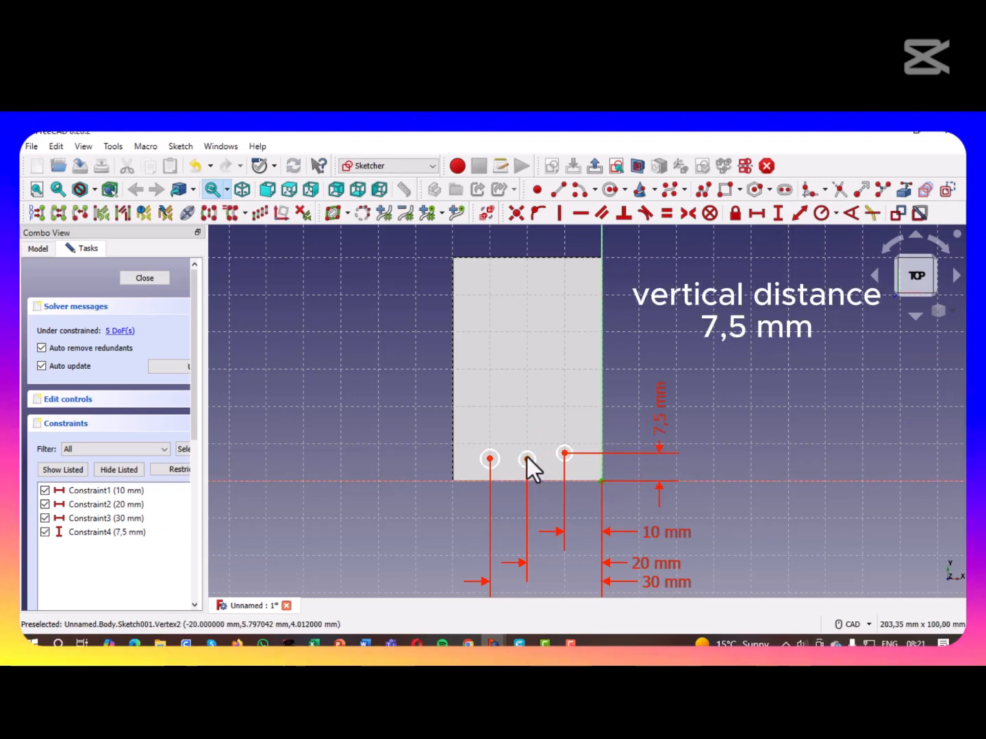
# Constrain the middle circle's centre to a vertical distance of 7,5 mm from the origin and place the dimension just above the circle row
pyautogui.click(776, 214)
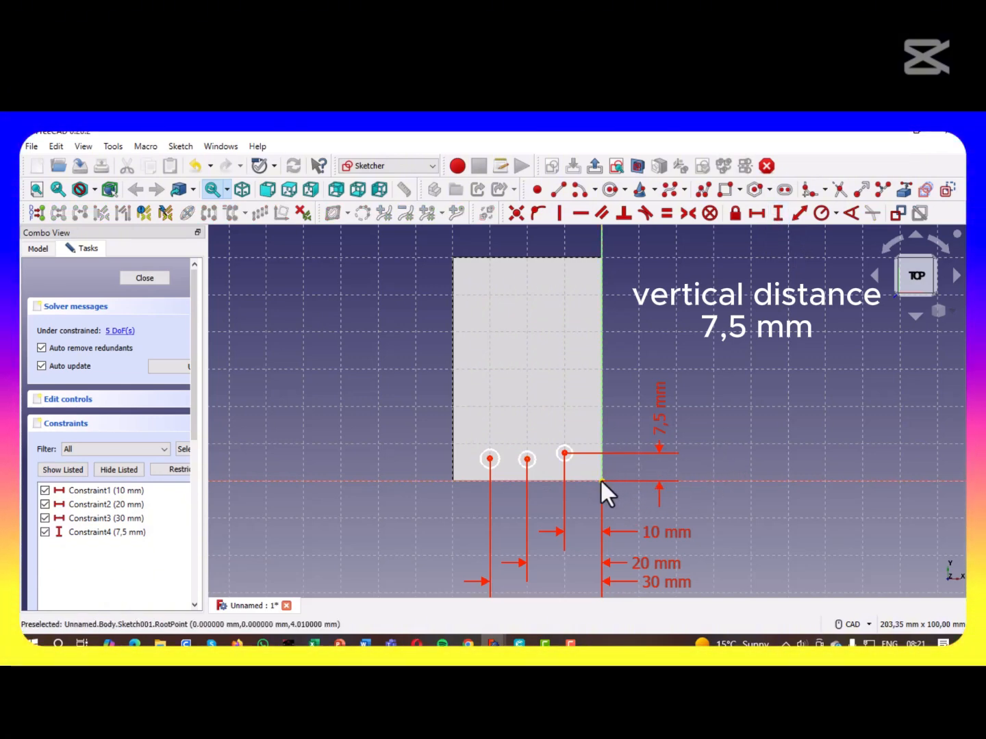
pyautogui.click(775, 213)
pyautogui.write('7')
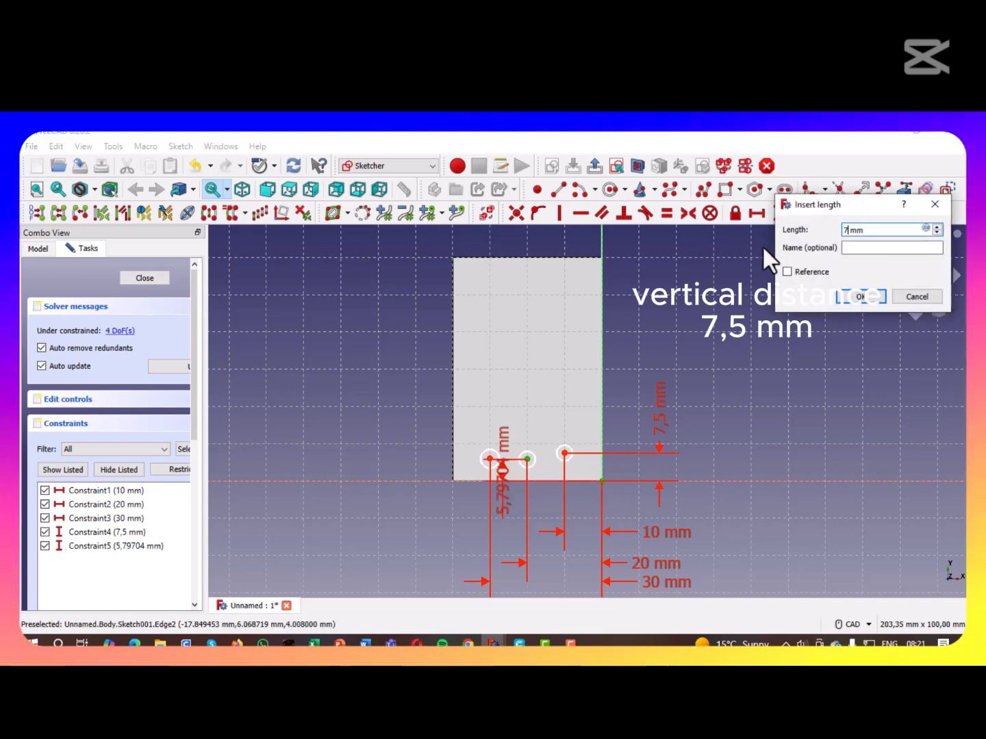
pyautogui.write(',5')
pyautogui.press('Return')
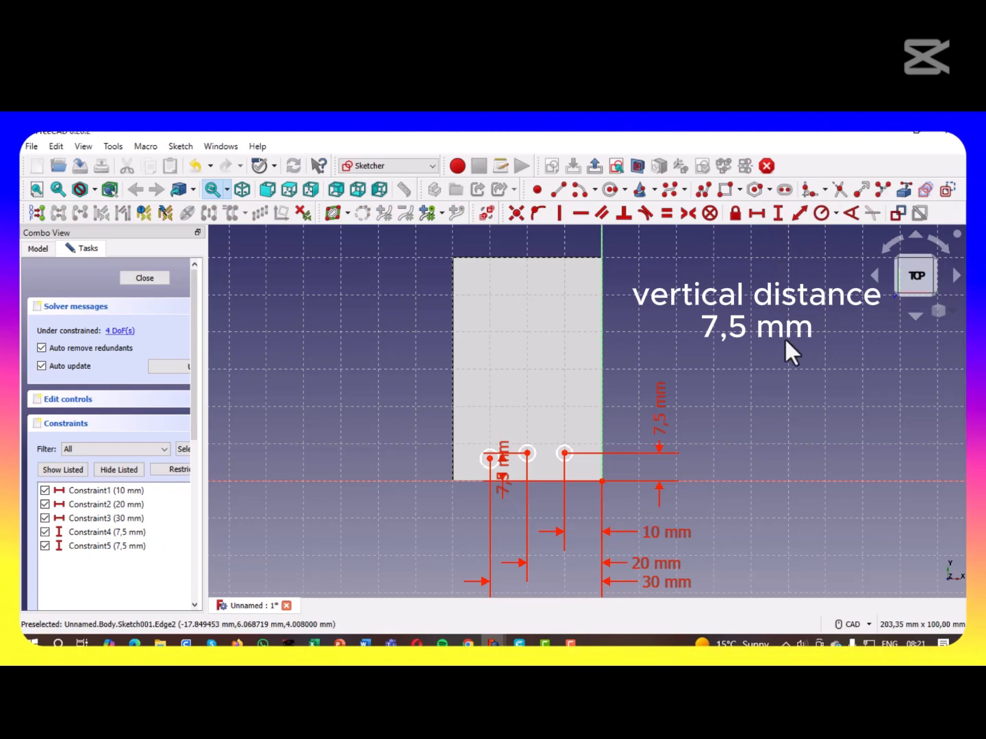
pyautogui.moveTo(504, 469); pyautogui.dragTo(539, 416)
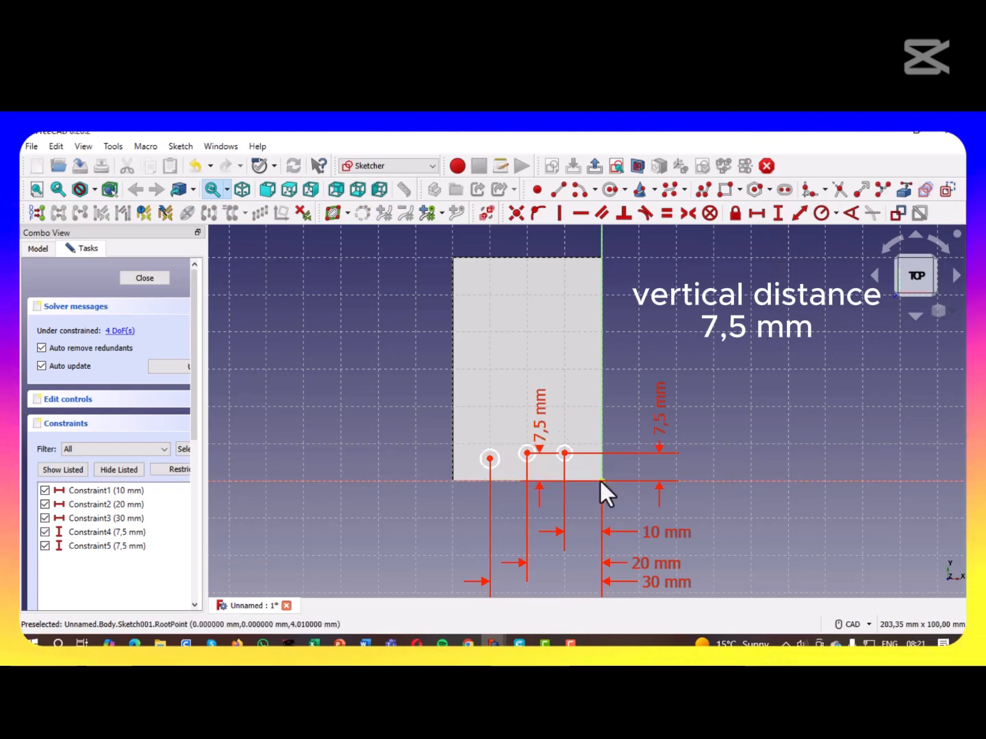
# Constrain the leftmost circle's centre to a vertical distance of 7,5 mm from the origin and place the dimension left of the plate
pyautogui.click(488, 459)
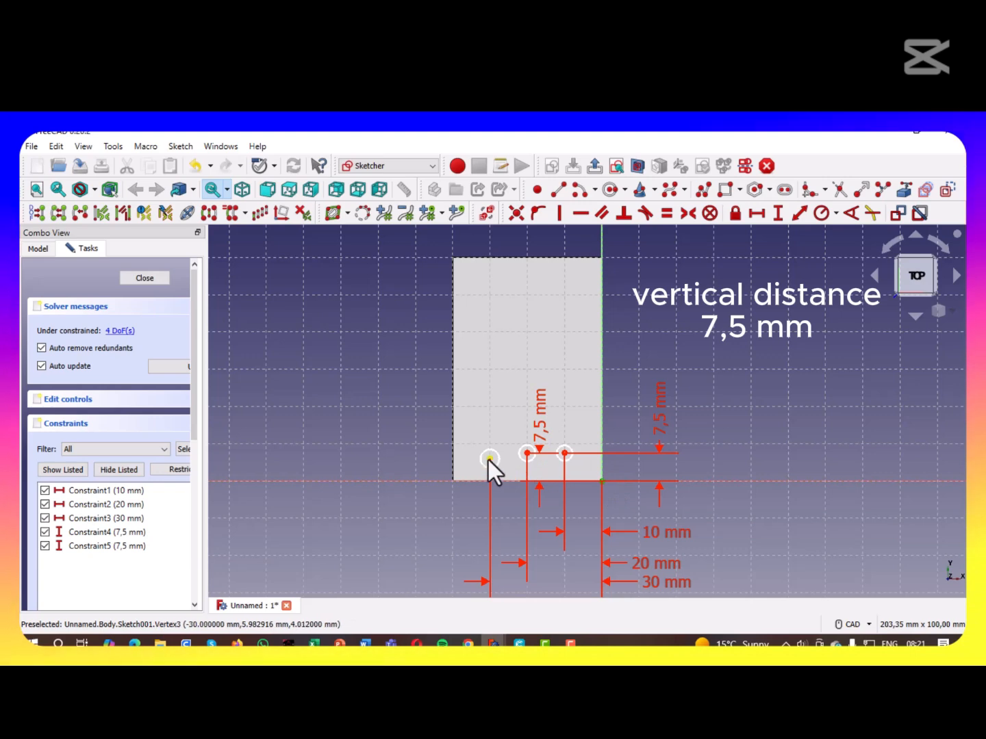
pyautogui.click(778, 213)
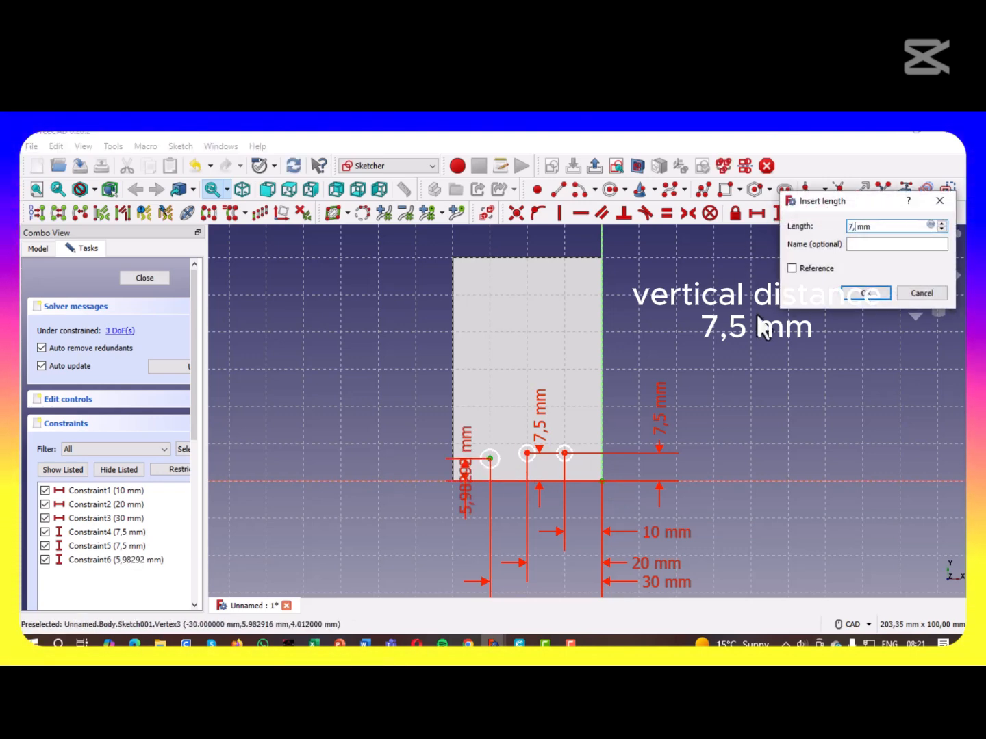
pyautogui.press('Return')
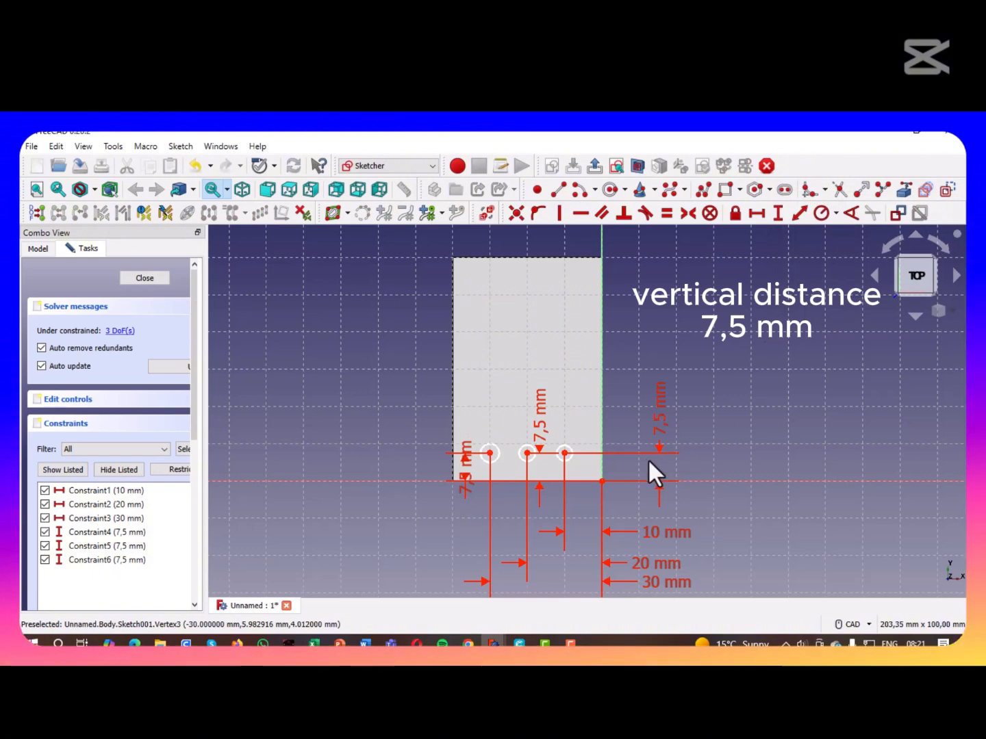
pyautogui.moveTo(471, 459); pyautogui.dragTo(420, 434)
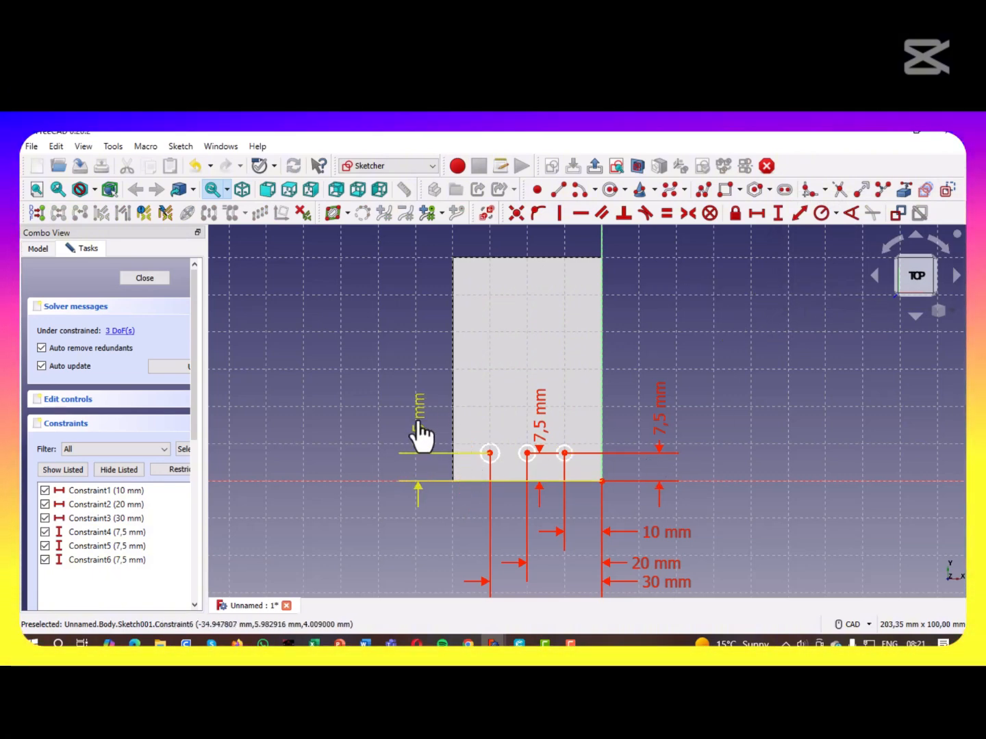
# Apply an equality constraint to the three circles in the row
pyautogui.click(564, 453)
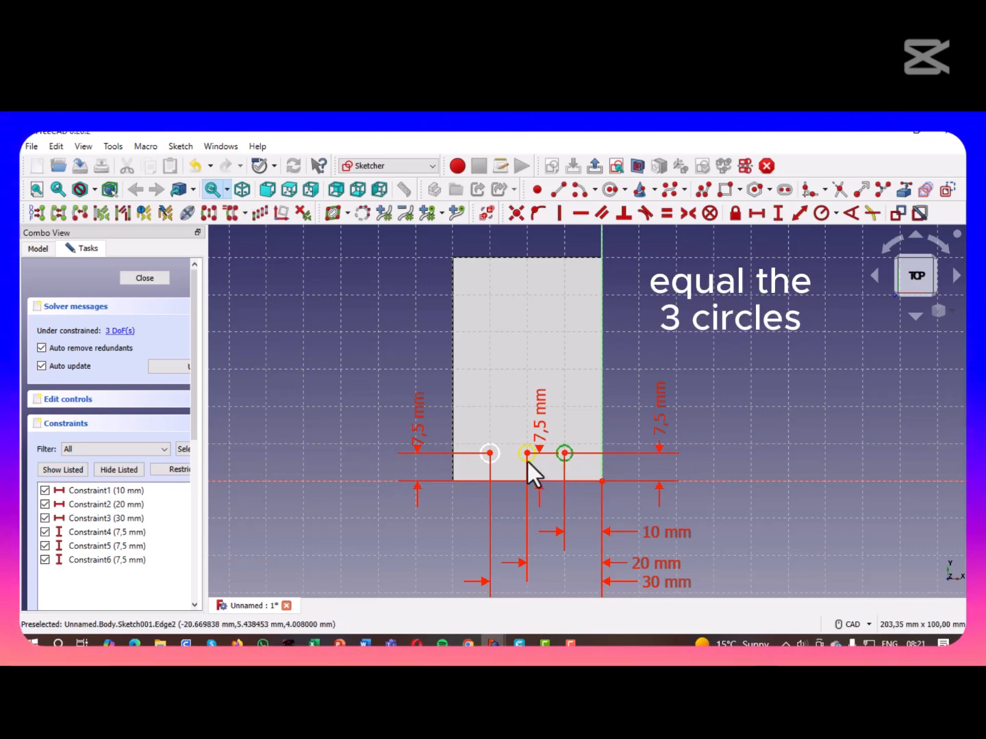
pyautogui.click(485, 459)
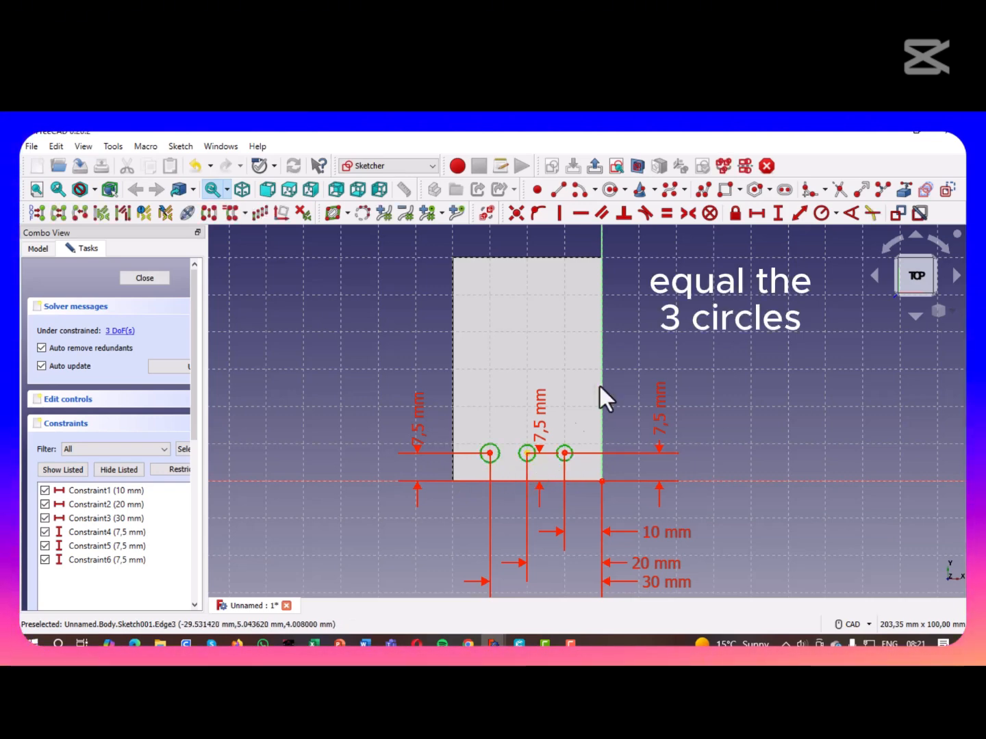
pyautogui.click(659, 213)
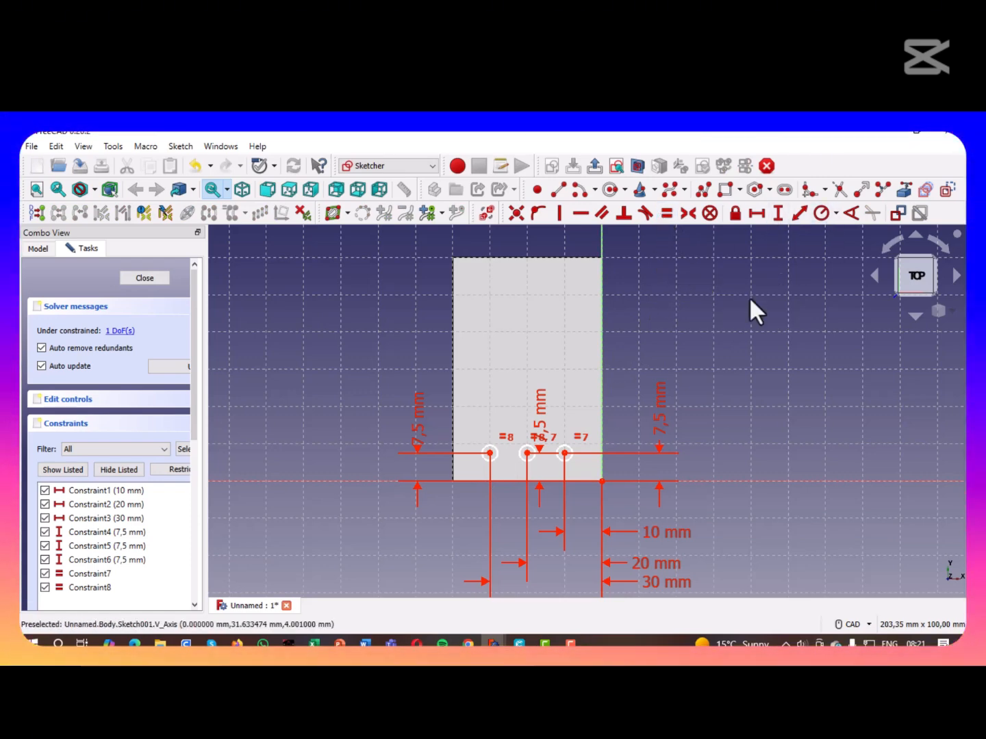
# Constrain the rightmost circle's radius to 2 mm and move the middle circle's vertical dimension out to the right of the plate
pyautogui.click(568, 457)
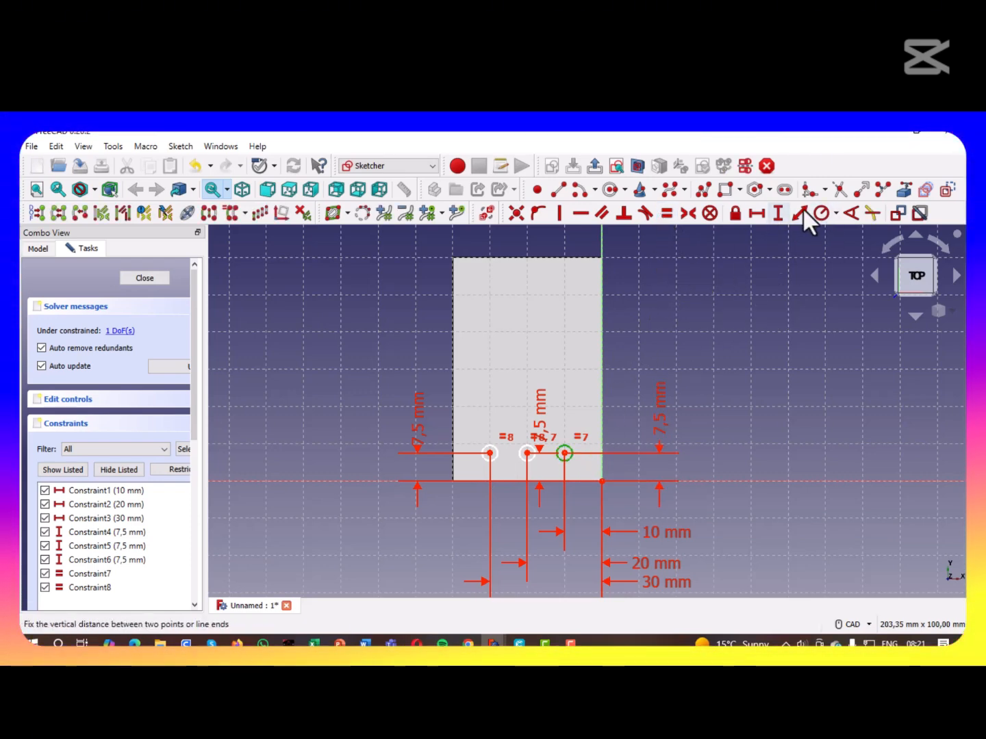
pyautogui.click(823, 215)
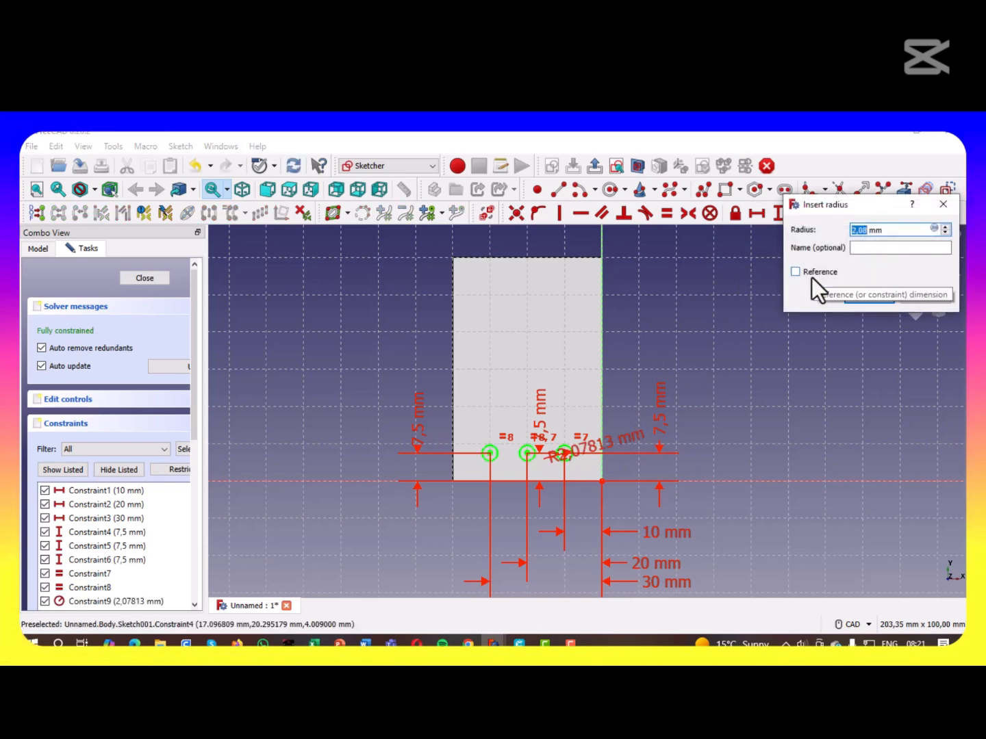
pyautogui.write('2')
pyautogui.press('Return')
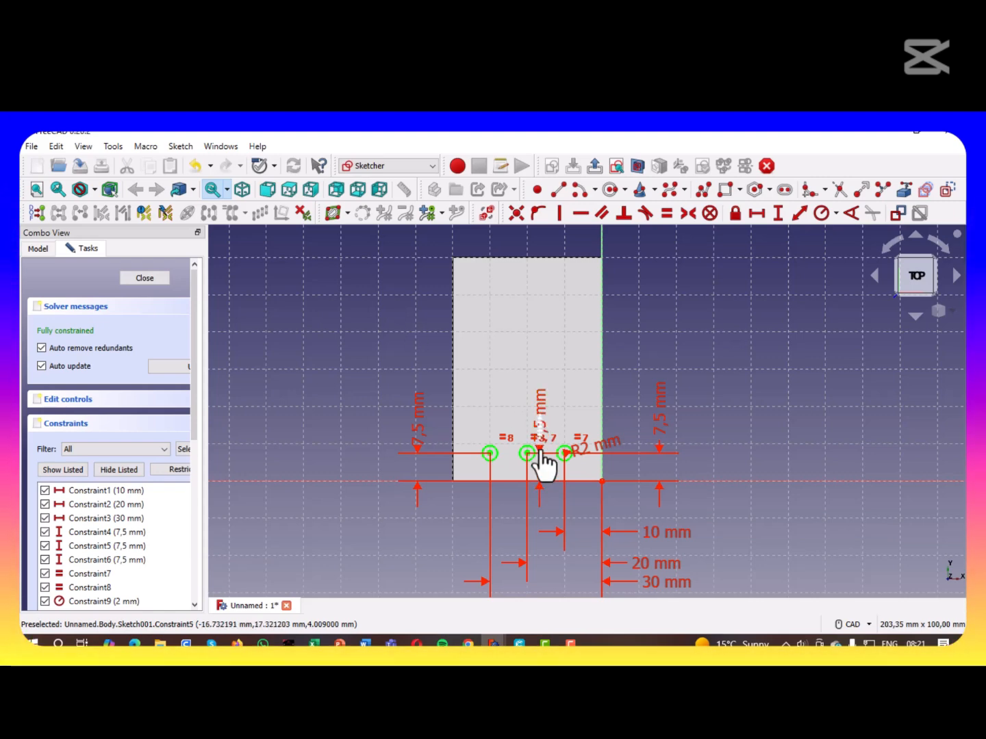
pyautogui.moveTo(548, 424); pyautogui.dragTo(742, 396)
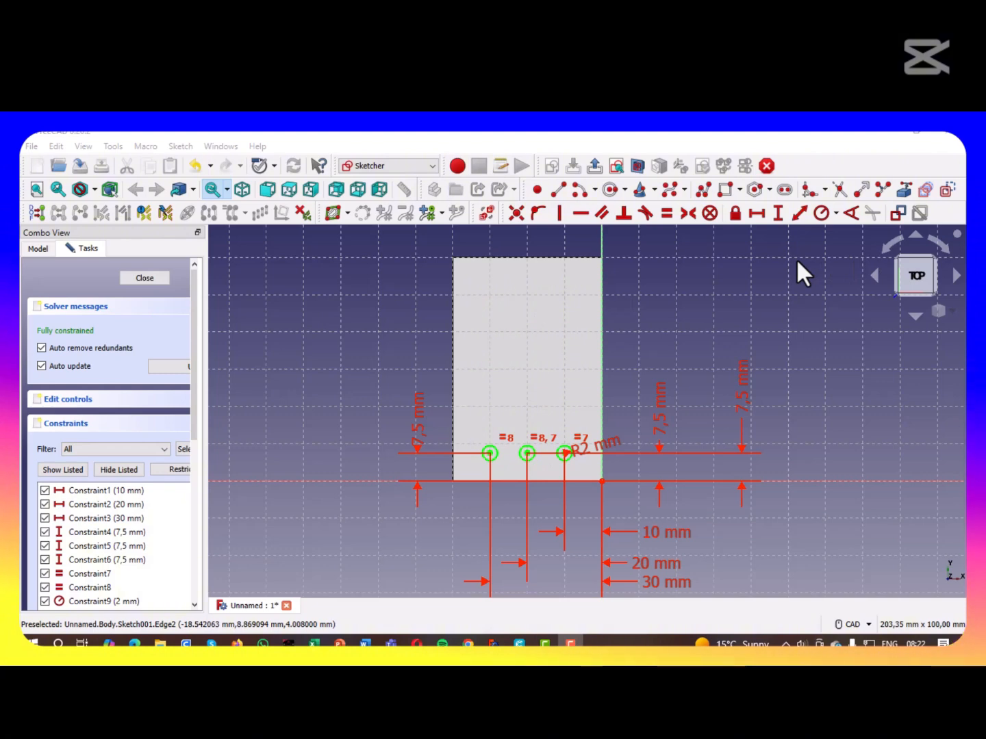
# Draw a fourth circle on the plate, centred about 27 mm above the middle circle of the row
pyautogui.click(610, 190)
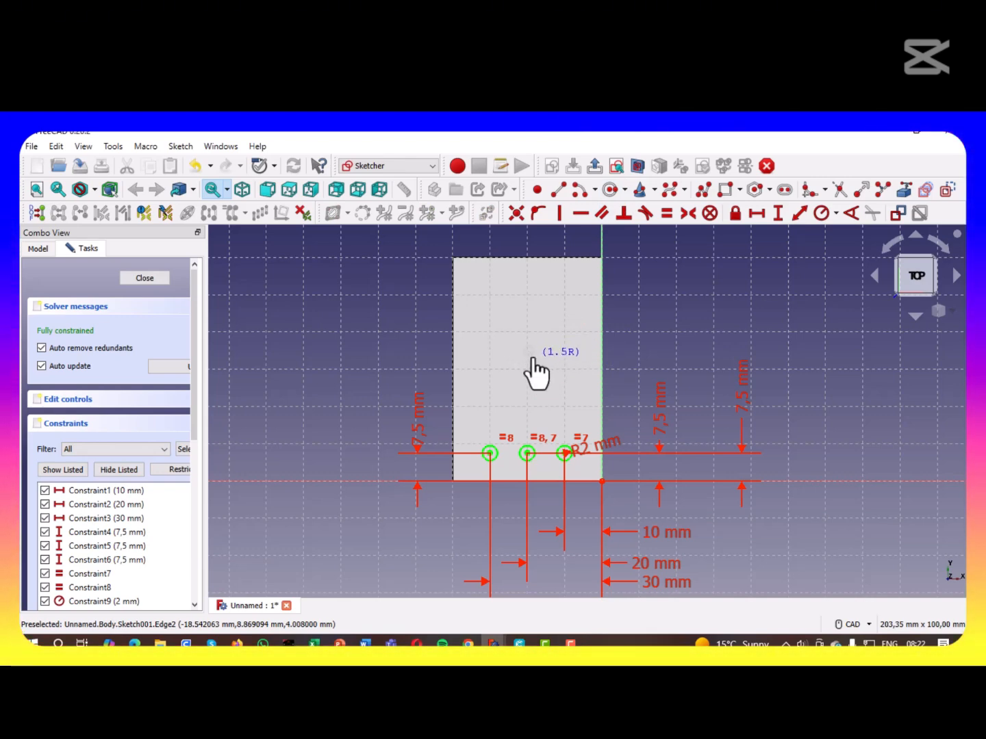
pyautogui.click(533, 361)
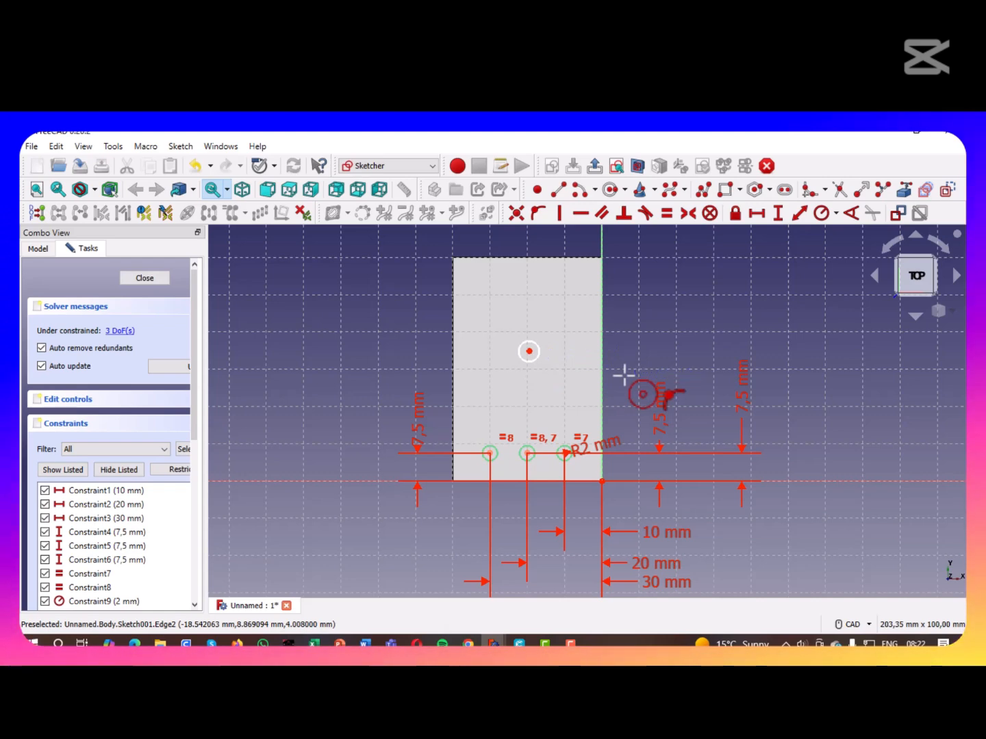
pyautogui.press('Escape')
# Constrain the vertical distance between the middle row circle's centre and the upper circle's centre to 27 mm, placing the dimension left of the plate
pyautogui.click(527, 453)
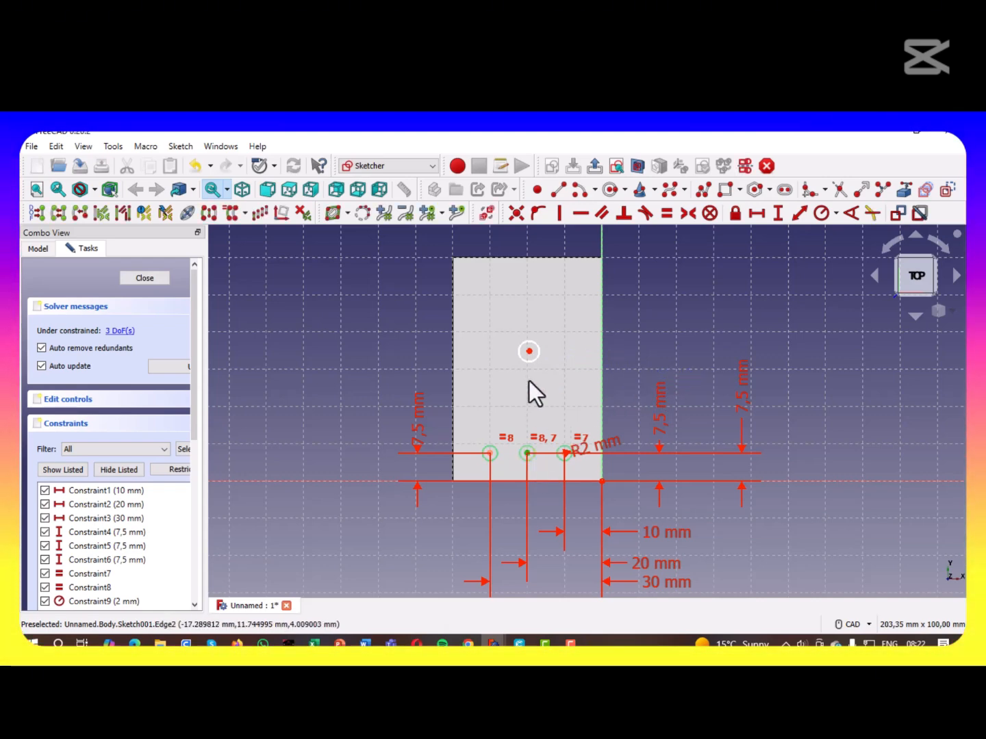
pyautogui.click(528, 351)
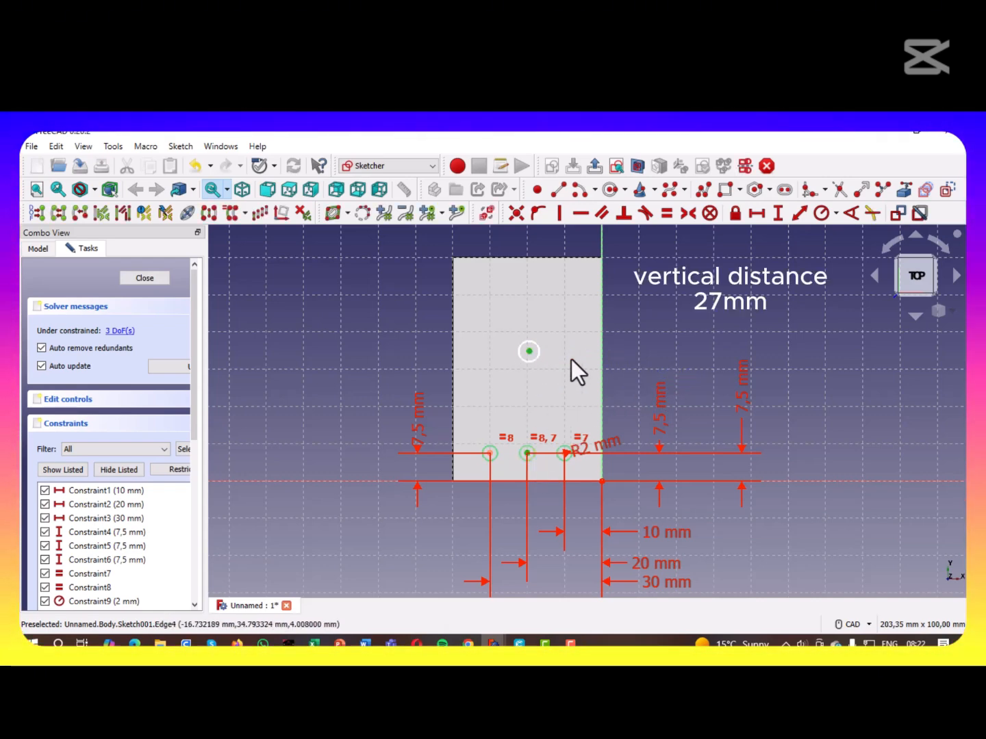
pyautogui.click(777, 213)
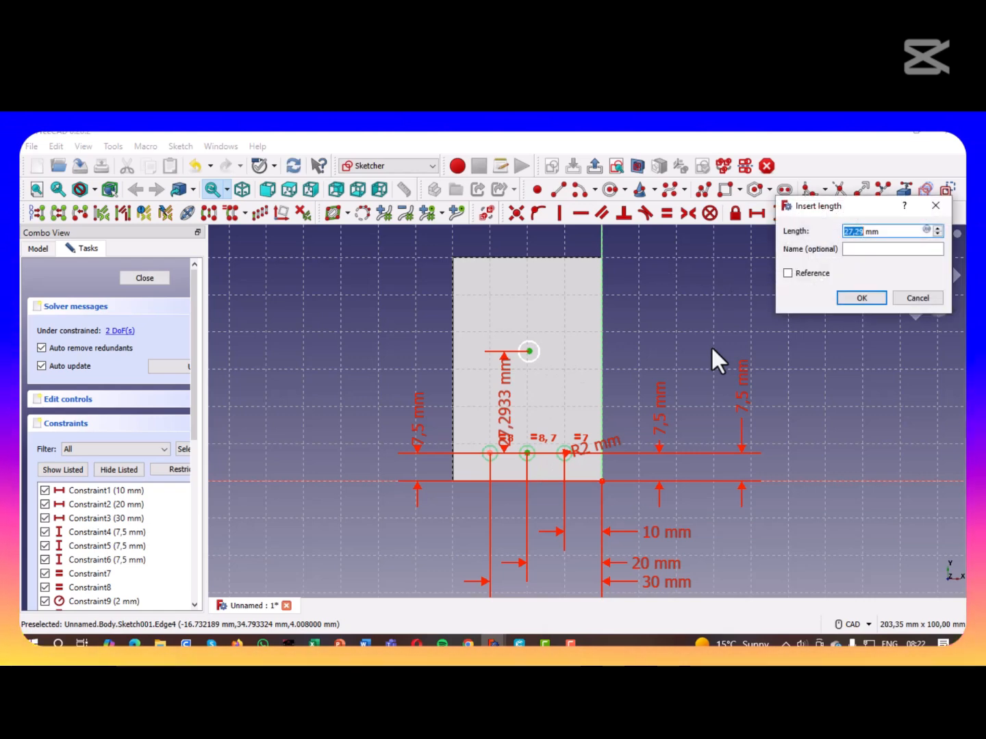
pyautogui.write('27')
pyautogui.press('Return')
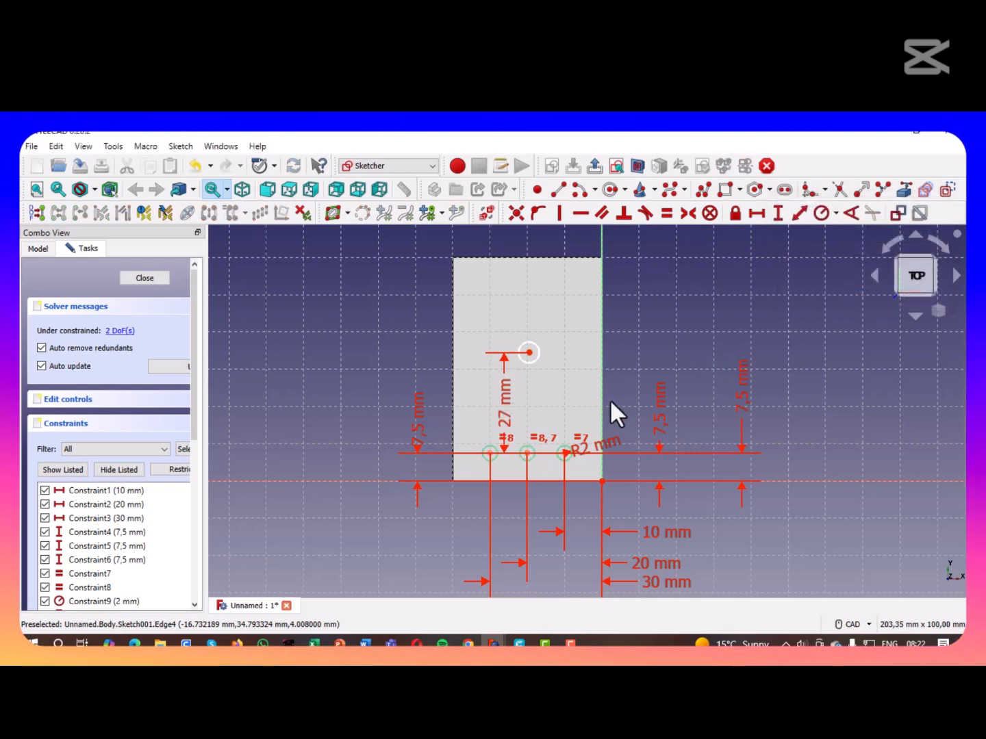
pyautogui.moveTo(504, 391); pyautogui.dragTo(401, 416)
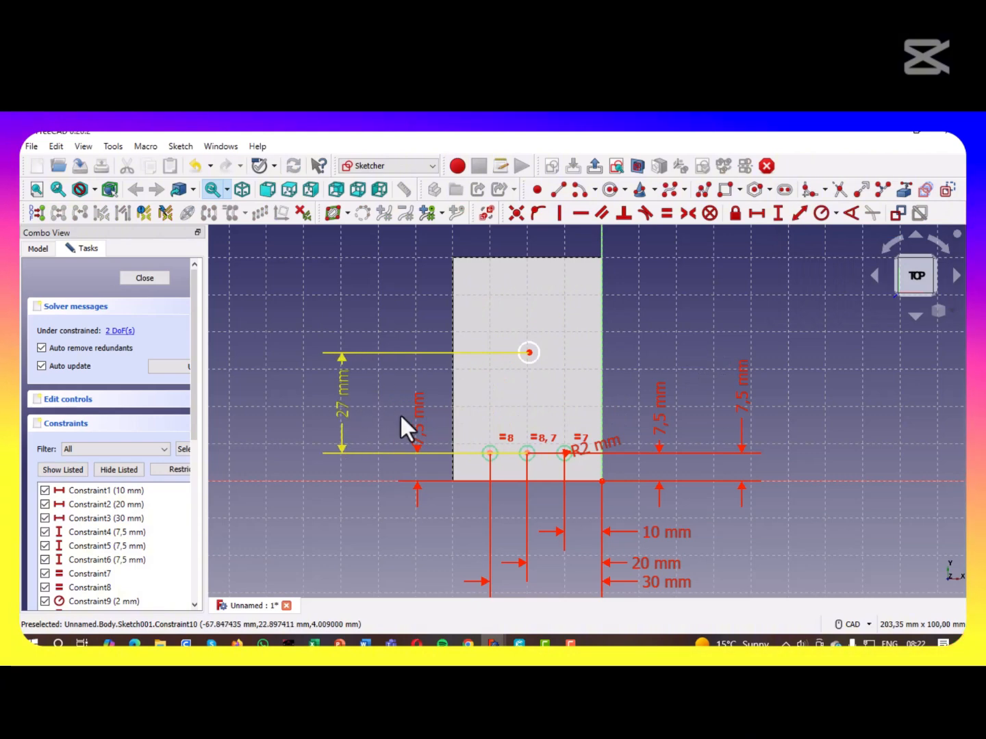
# Constrain the upper circle's centre to a horizontal distance of 20 mm from the origin
pyautogui.click(529, 352)
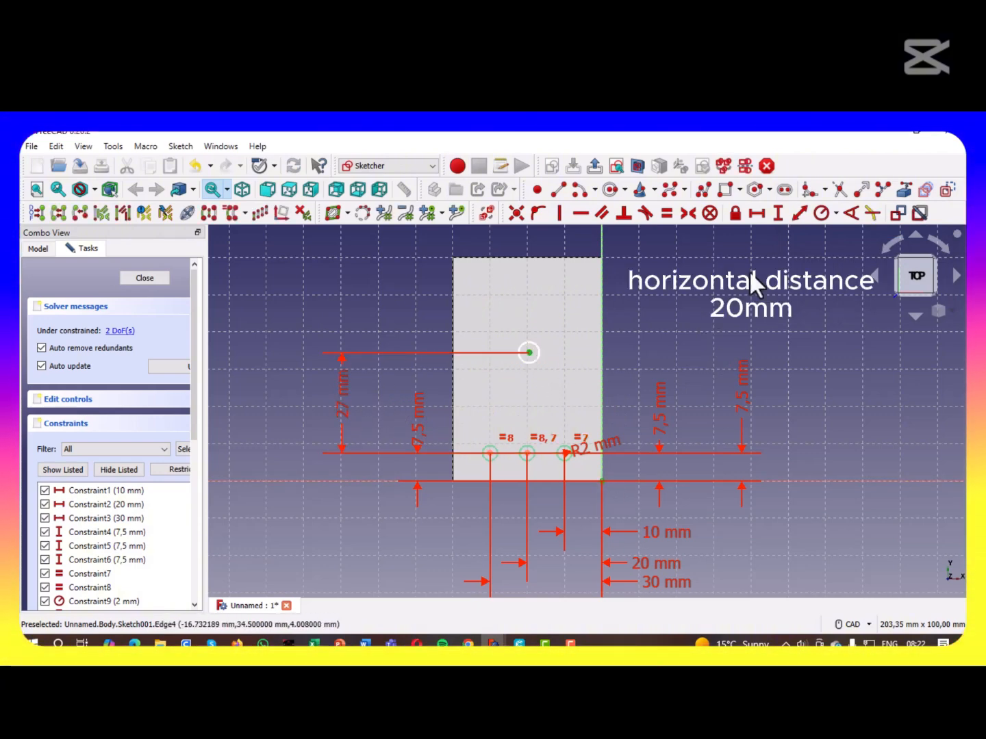
pyautogui.click(758, 212)
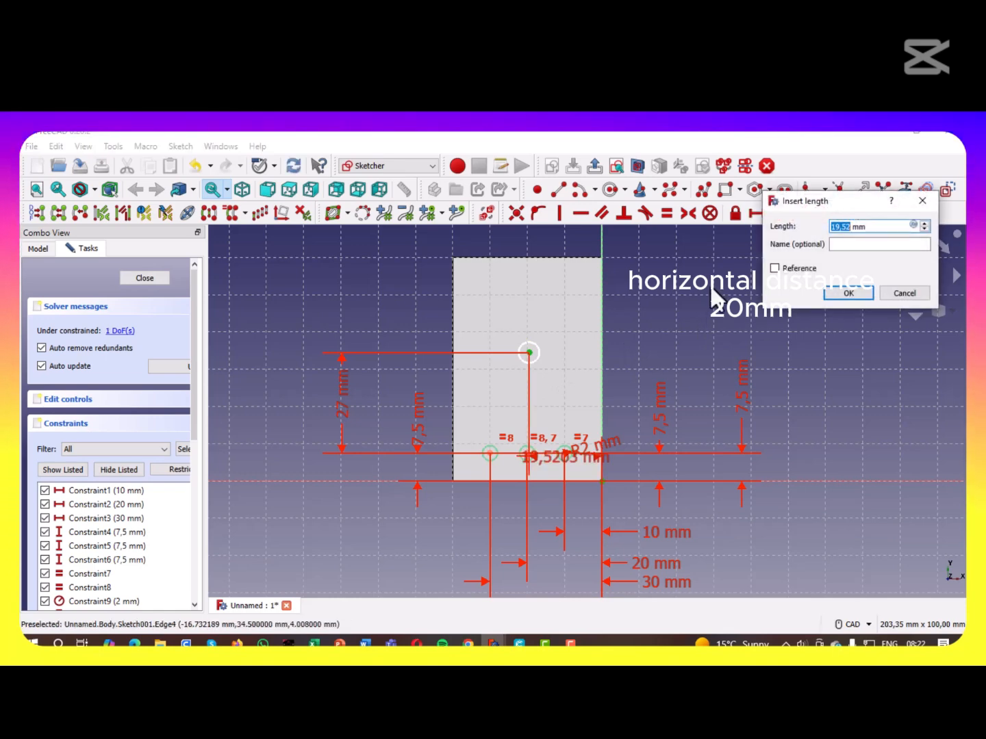
pyautogui.write('20')
pyautogui.press('Return')
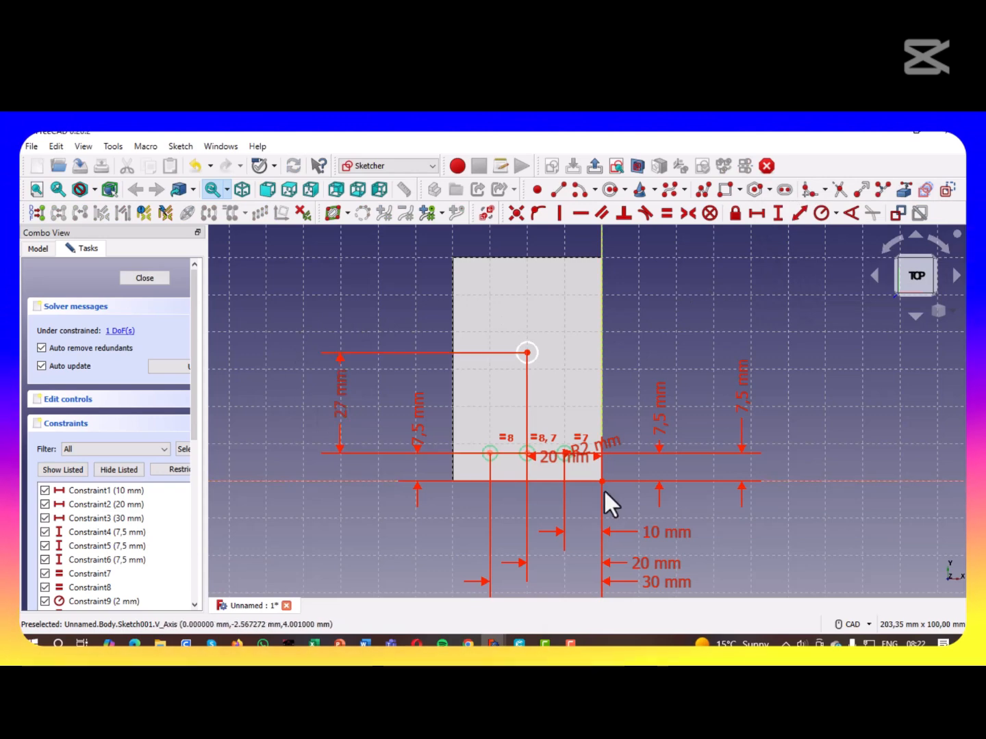
# Make the upper circle equal in radius to the leftmost row circle and draw another small circle about 15 mm above it
pyautogui.click(538, 352)
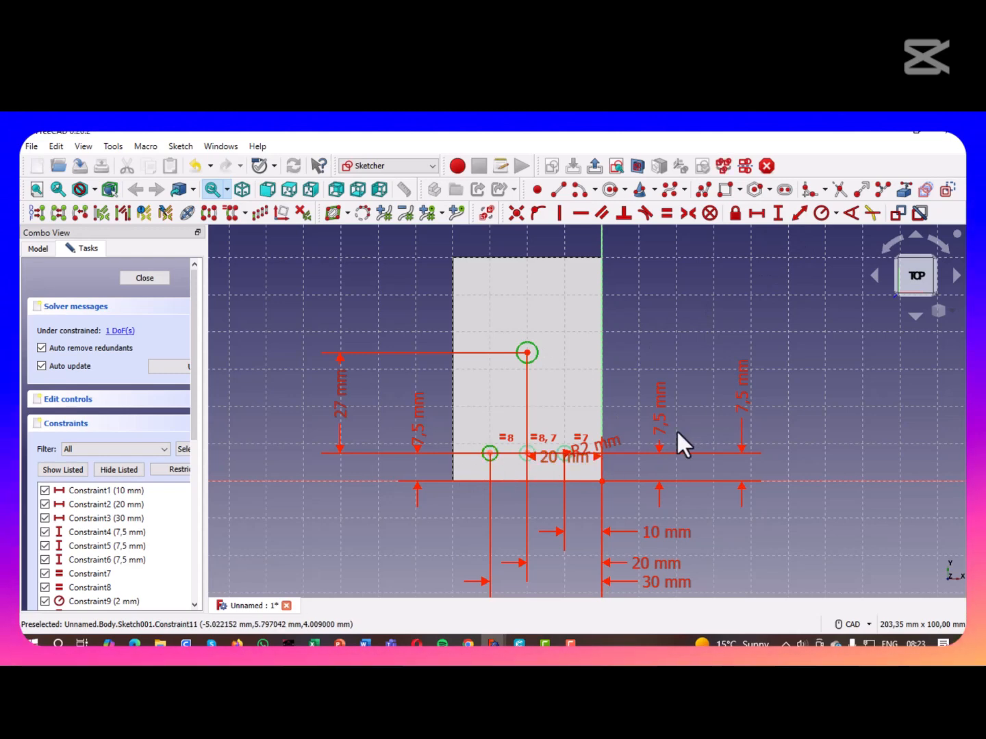
pyautogui.click(666, 212)
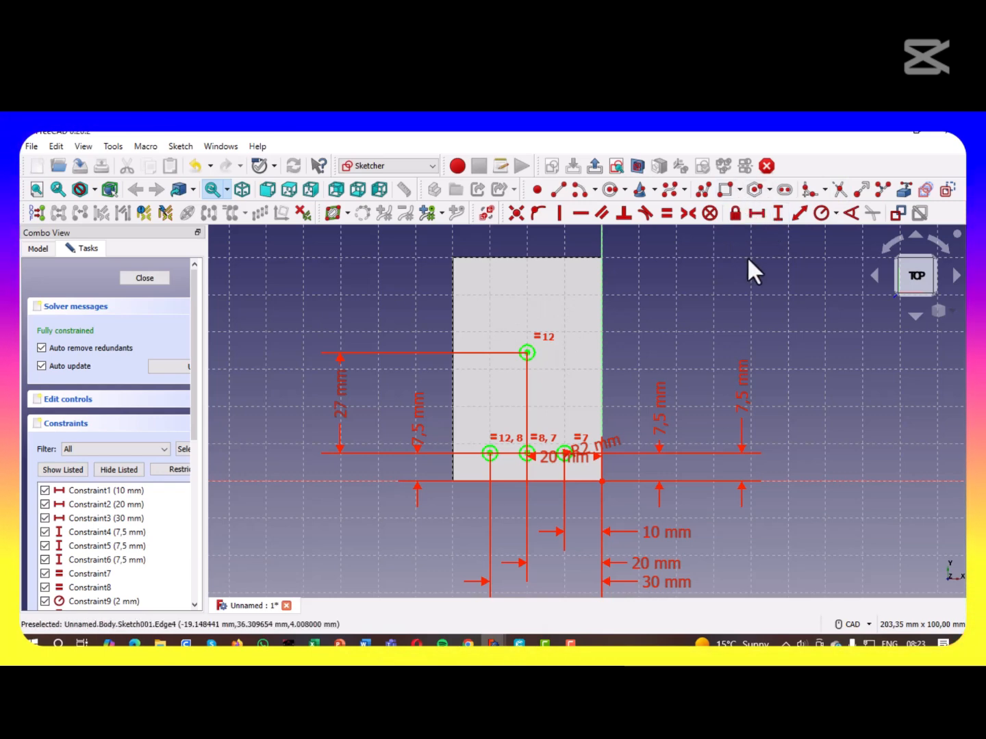
pyautogui.click(610, 190)
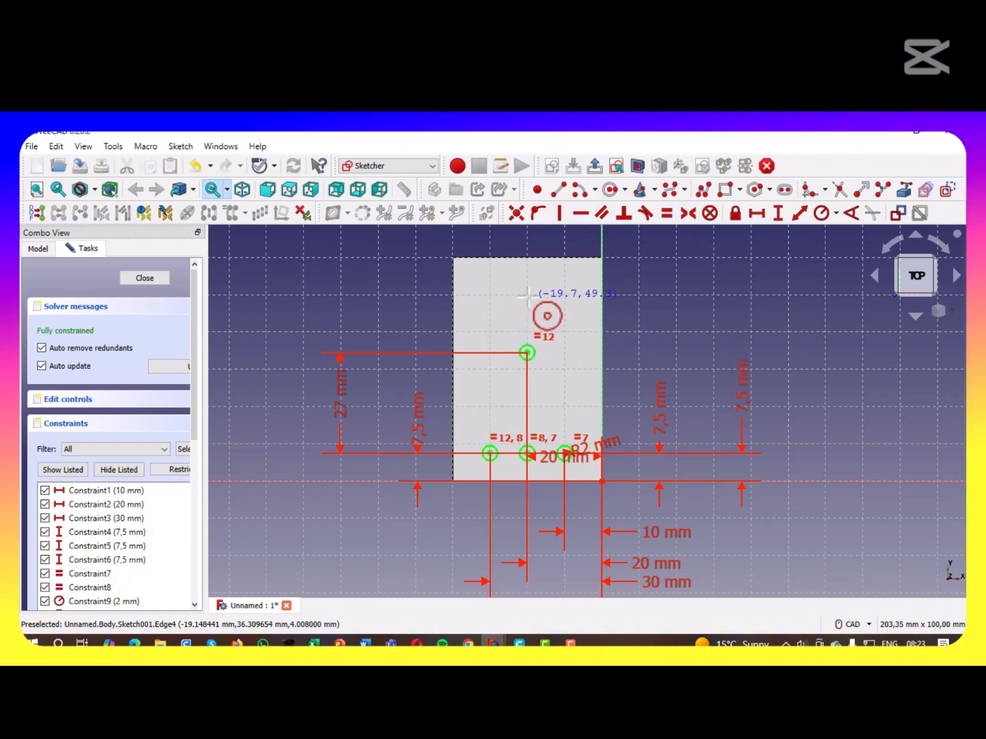
pyautogui.click(530, 298)
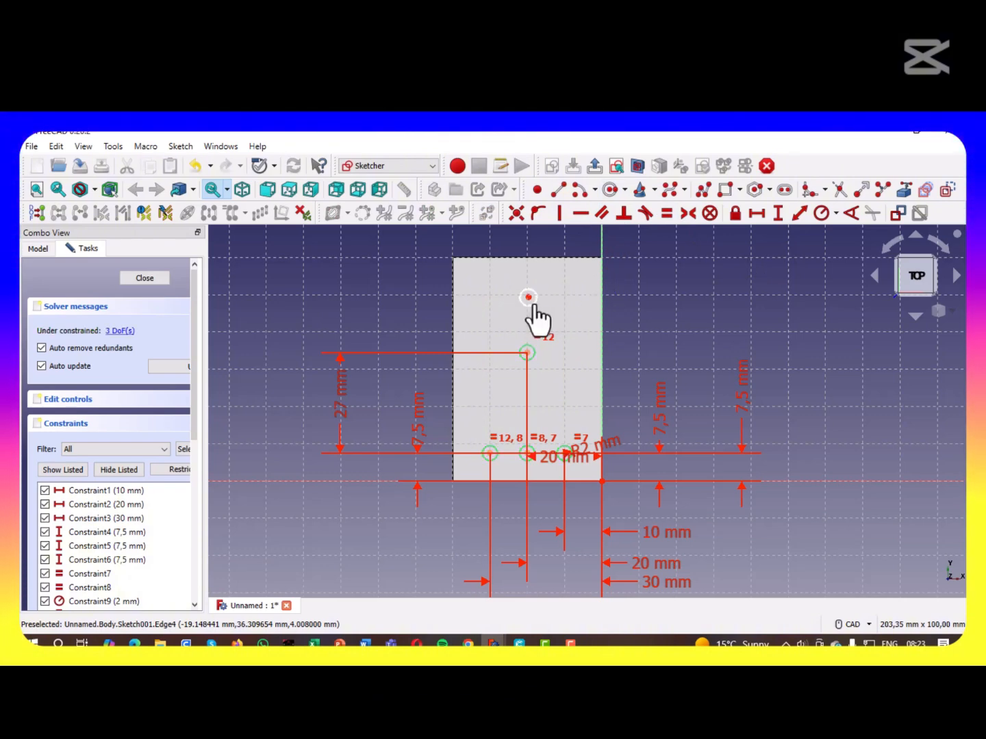
# Constrain the vertical distance between the centres of the two upper circles to 17 mm, placing the dimension right of the plate
pyautogui.click(526, 353)
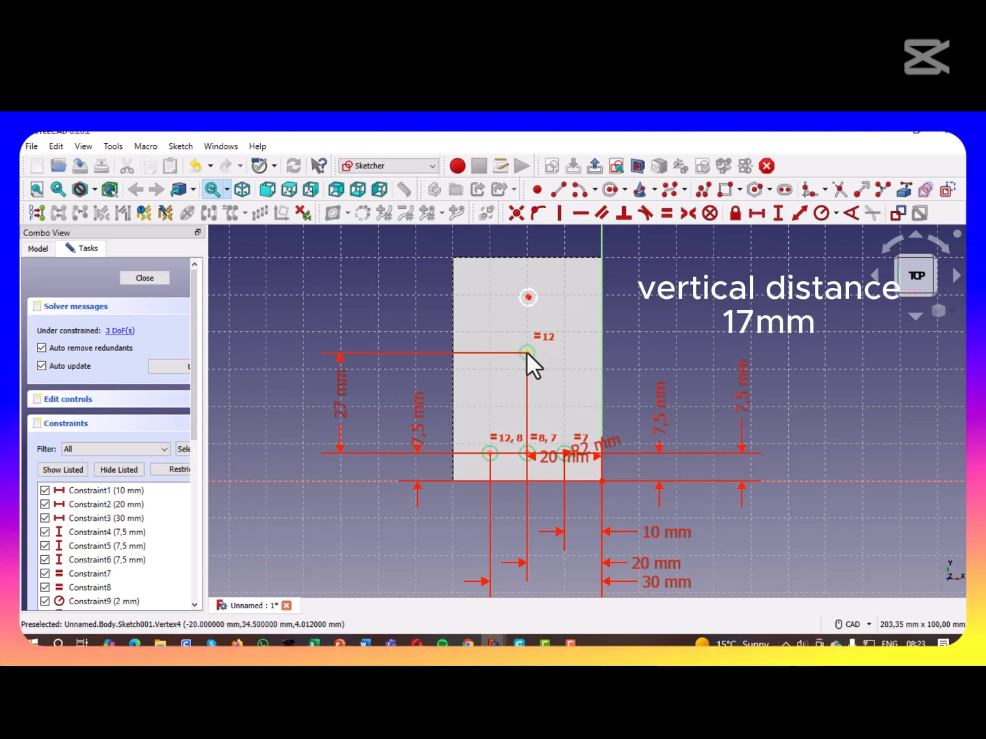
pyautogui.click(527, 299)
pyautogui.click(778, 213)
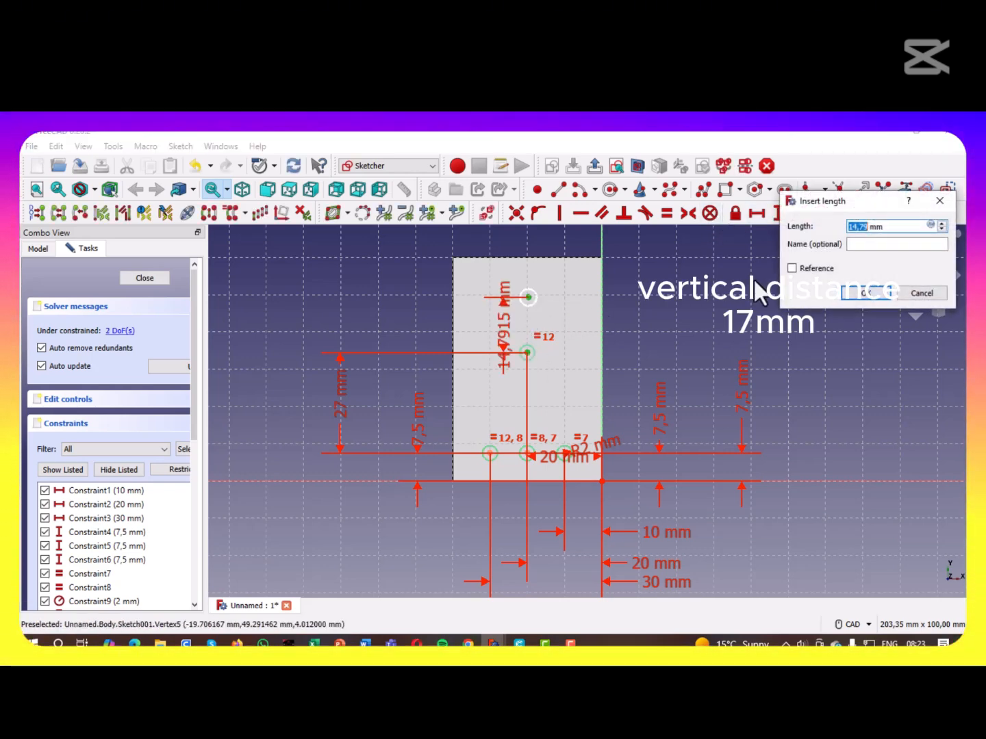
pyautogui.write('17')
pyautogui.press('Return')
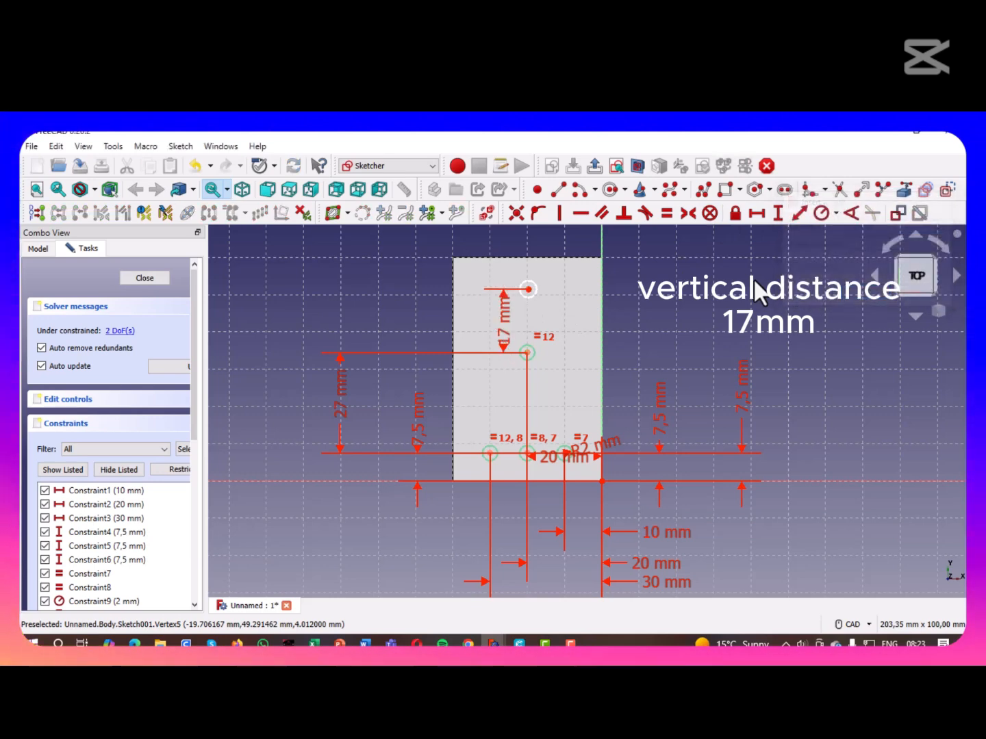
pyautogui.moveTo(507, 314); pyautogui.dragTo(705, 262)
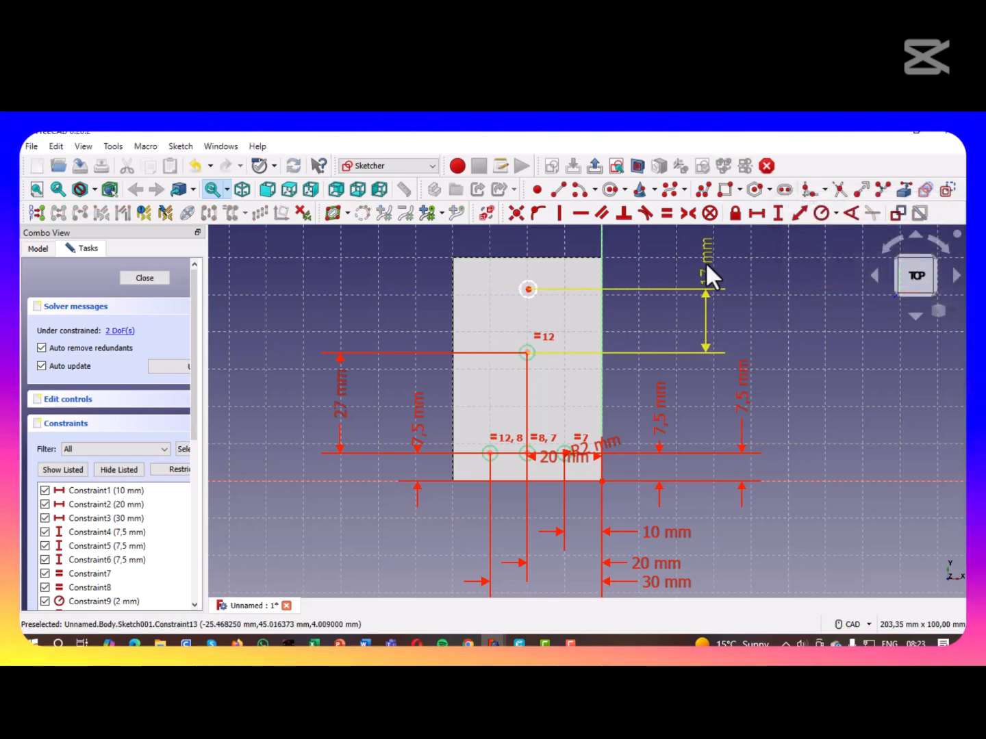
# Make the topmost circle equal in radius to the circle directly below it
pyautogui.click(531, 295)
pyautogui.click(526, 353)
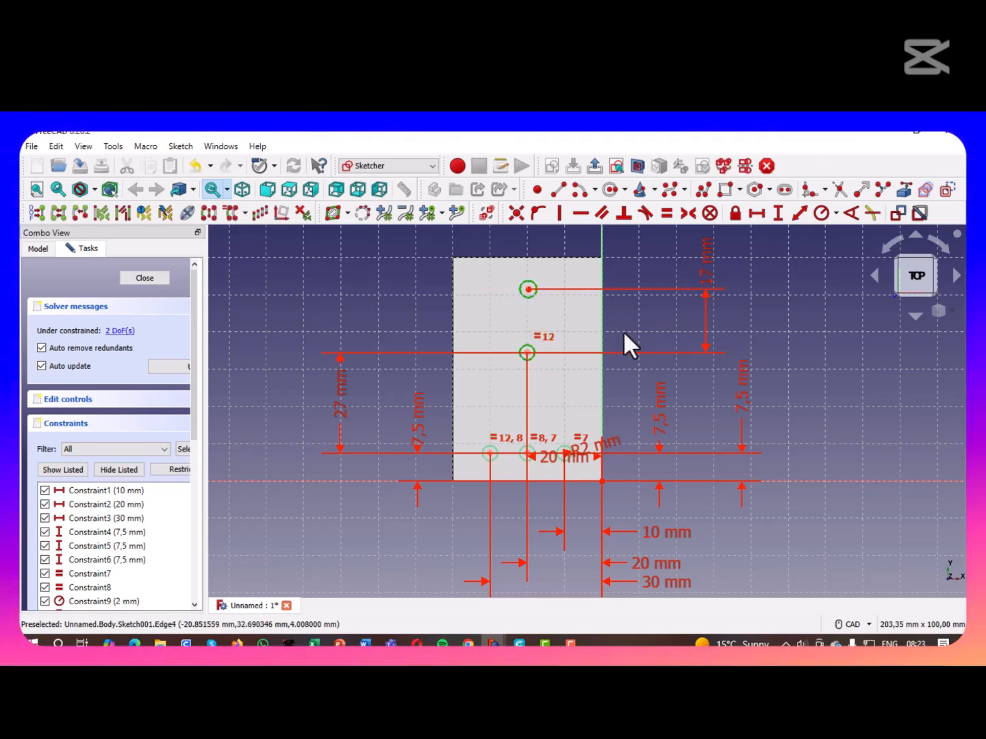
pyautogui.click(666, 213)
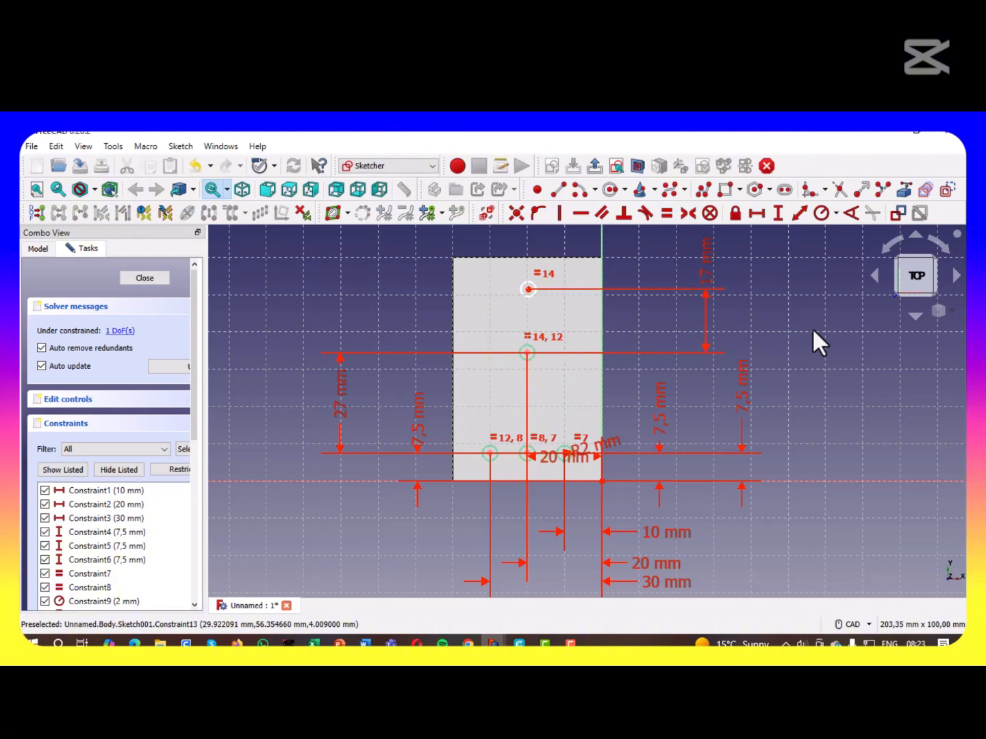
# Constrain the topmost circle's centre to a horizontal distance of 20 mm from the origin
pyautogui.click(601, 480)
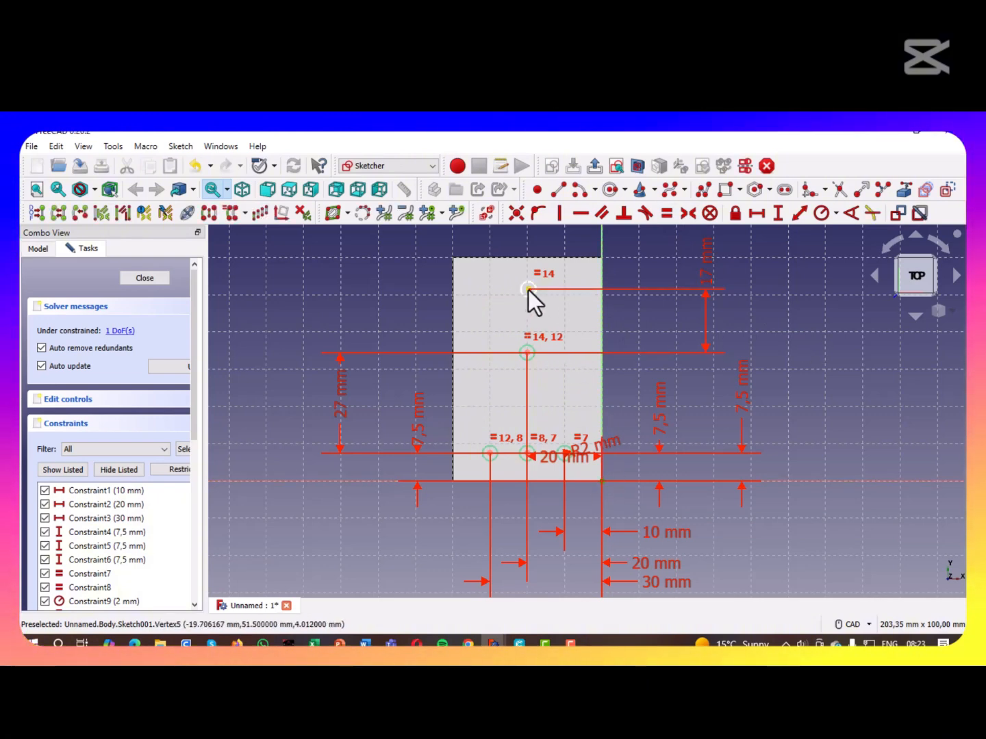
pyautogui.click(528, 290)
pyautogui.click(756, 212)
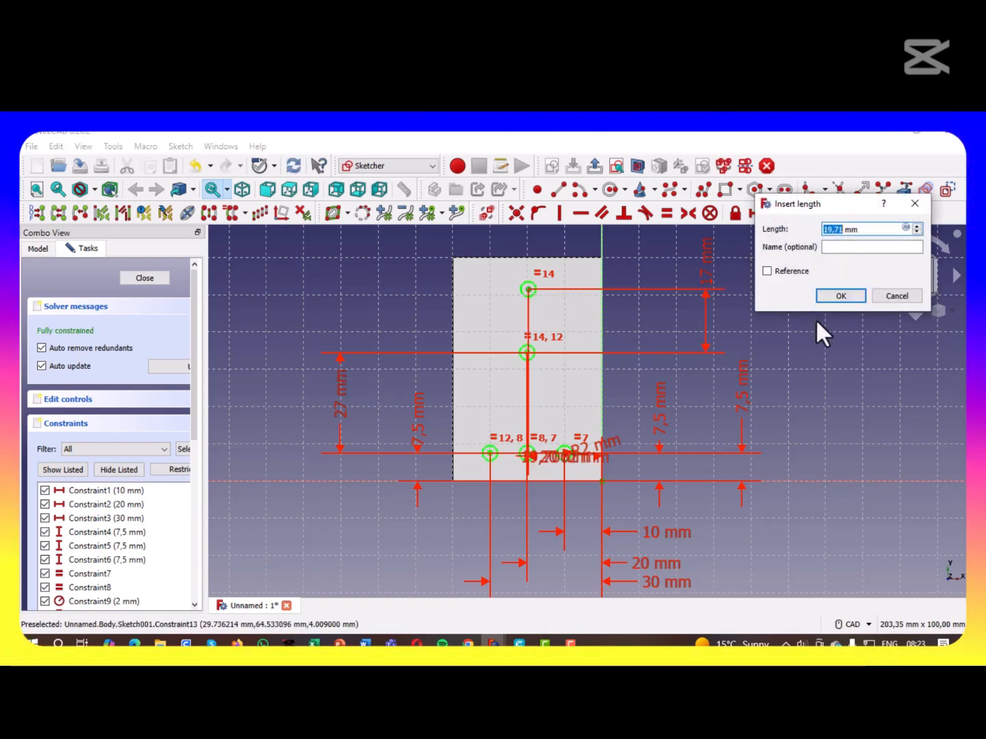
pyautogui.write('20')
pyautogui.press('Return')
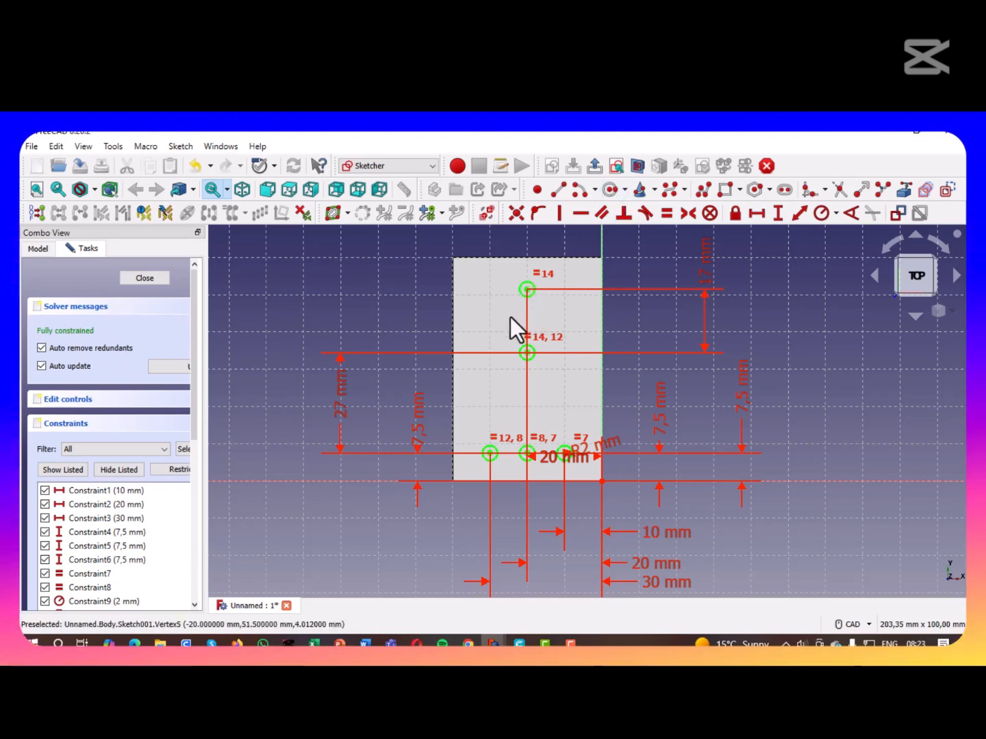
# Draw a larger circle with a radius of about 5.4 mm, centred between the two upper small circles
pyautogui.click(609, 189)
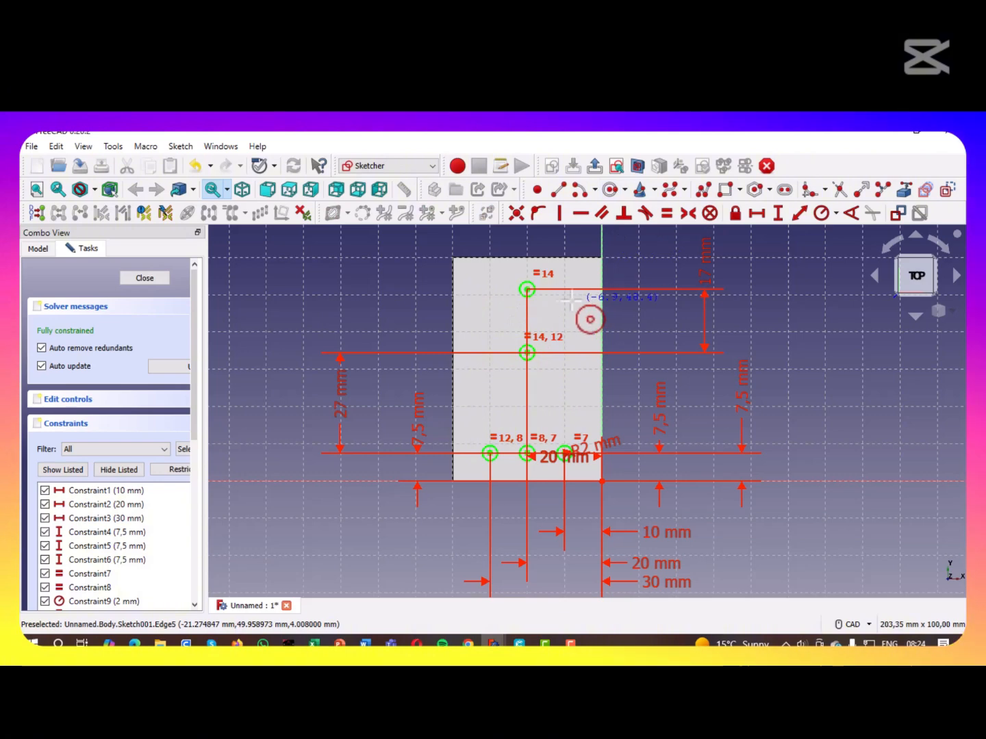
pyautogui.click(526, 321)
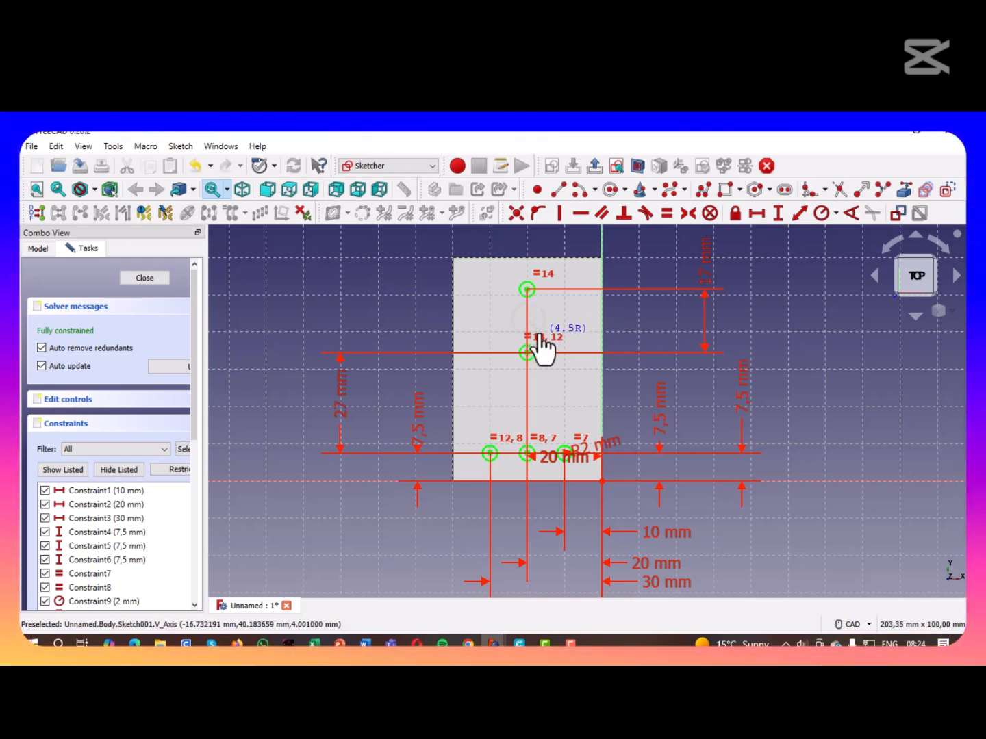
pyautogui.click(540, 337)
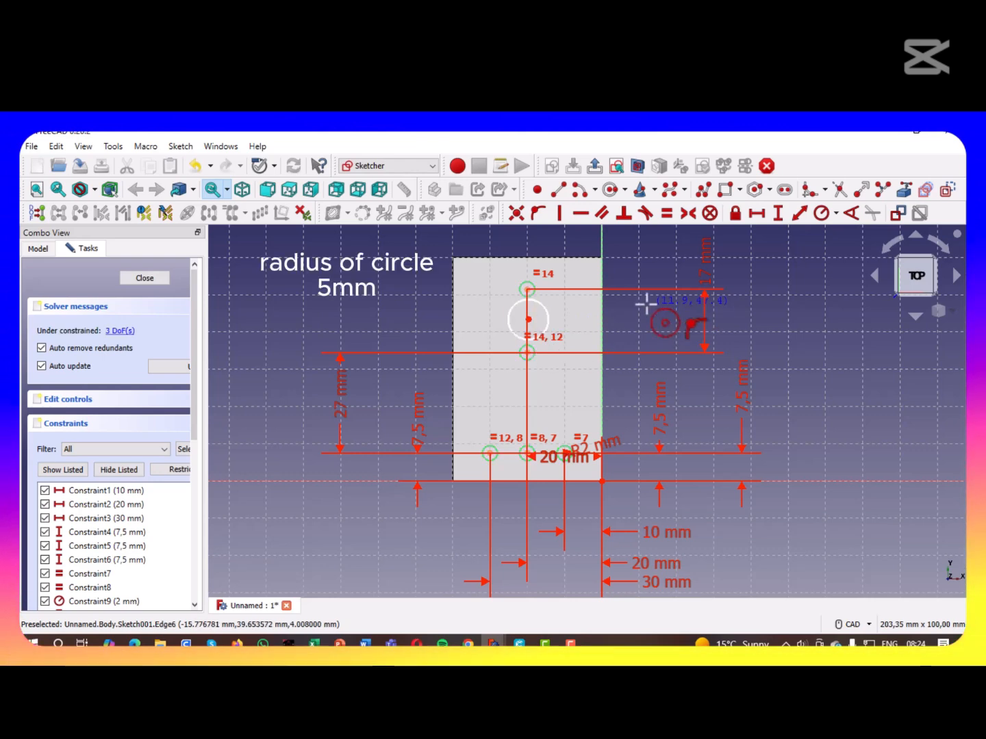
# Constrain the larger circle's radius to 5 mm
pyautogui.click(545, 315)
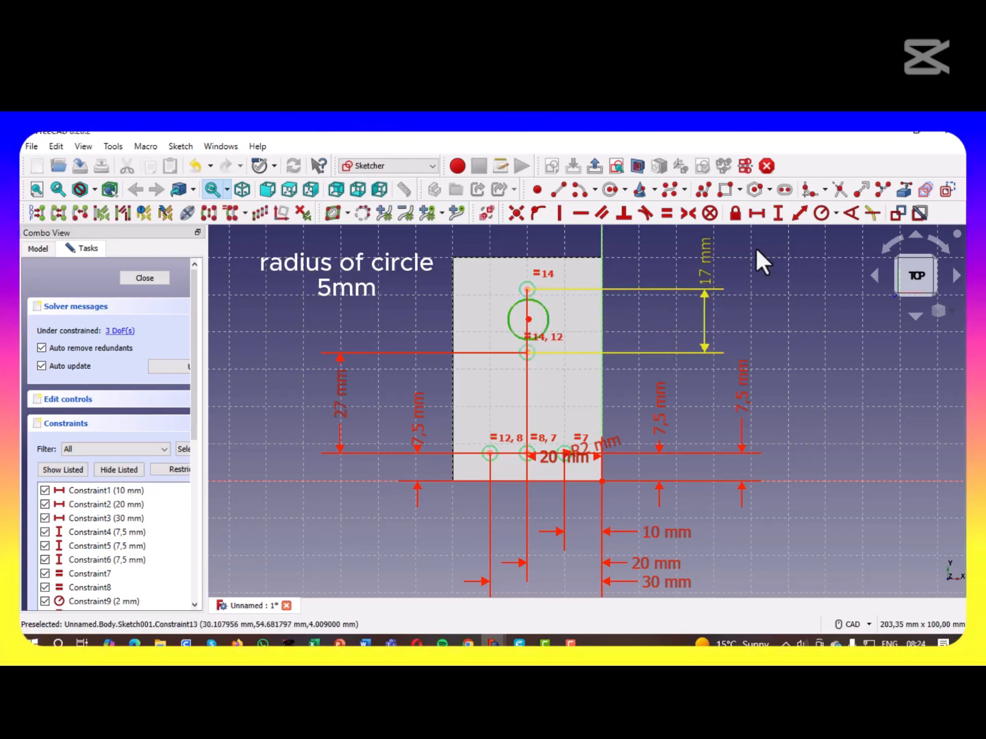
pyautogui.click(821, 213)
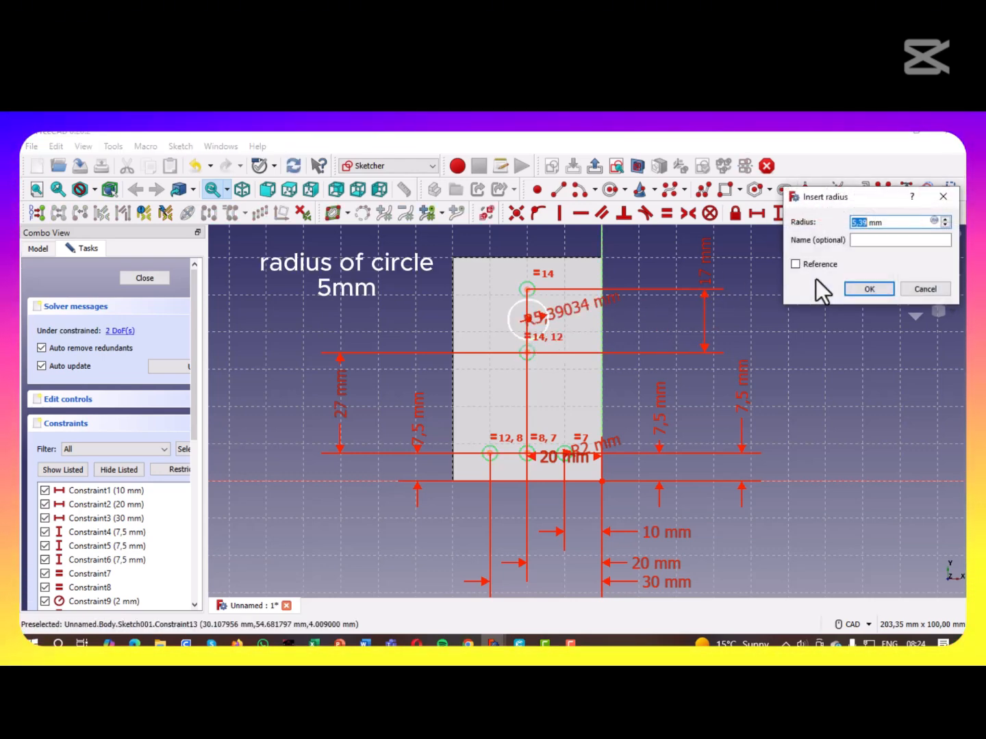
pyautogui.write('5')
pyautogui.press('Return')
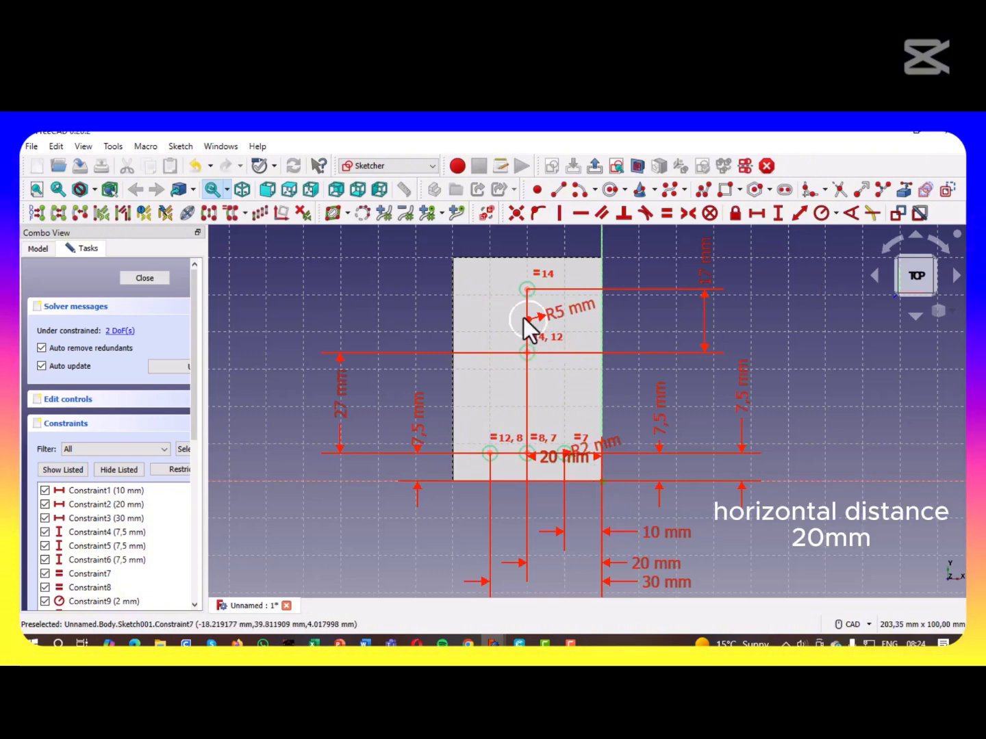
# Constrain the larger circle's centre to a horizontal distance of 20 mm from the origin
pyautogui.click(755, 215)
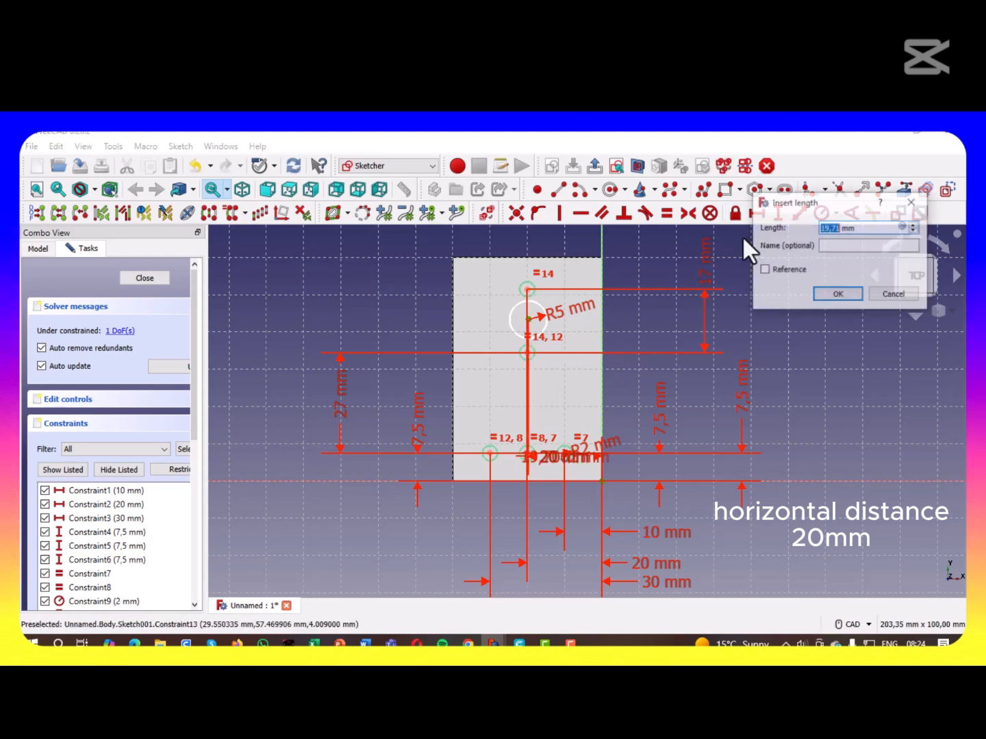
pyautogui.write('20')
pyautogui.press('Return')
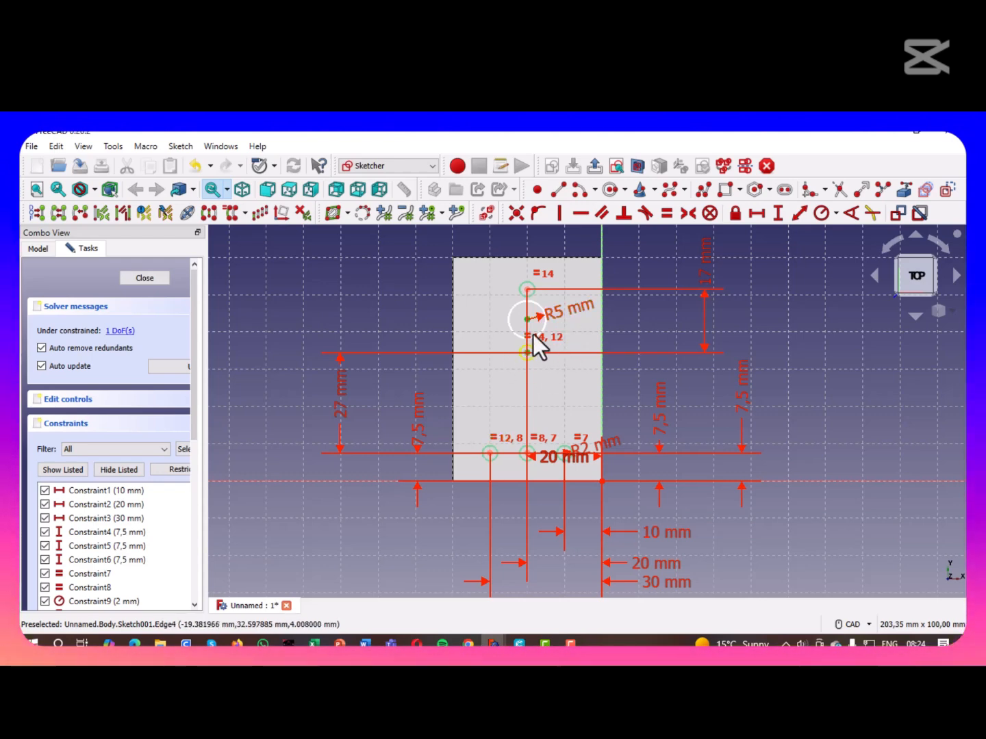
# Constrain the larger circle's centre 8,5 mm vertically above the small circle below it, placing the dimension left of the plate
pyautogui.click(778, 209)
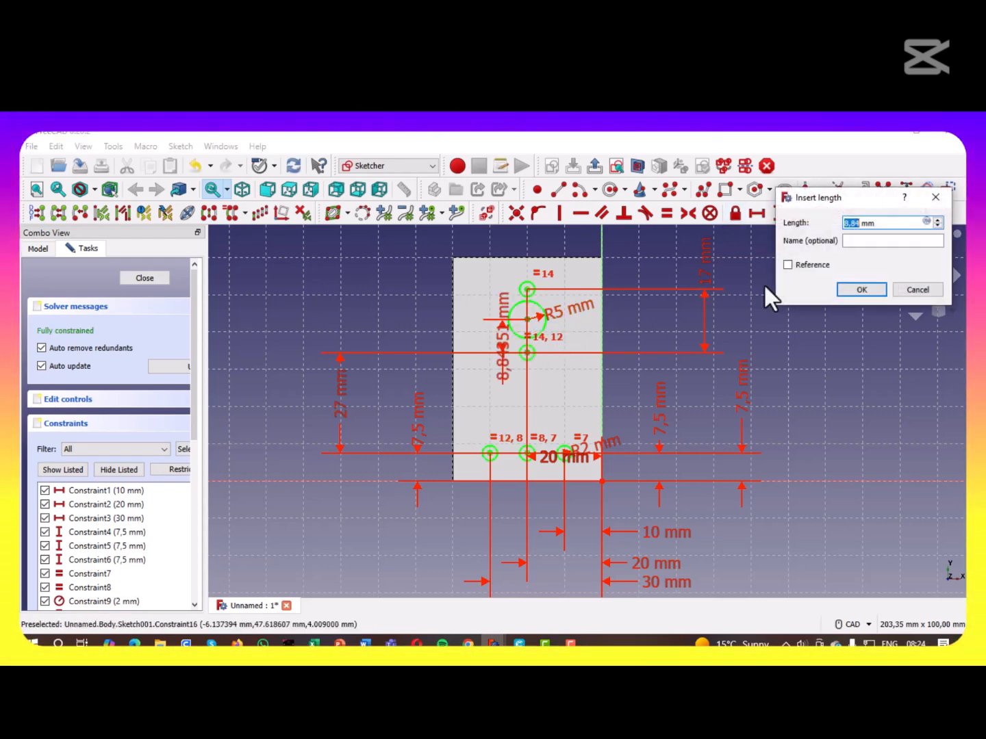
pyautogui.write('8,5')
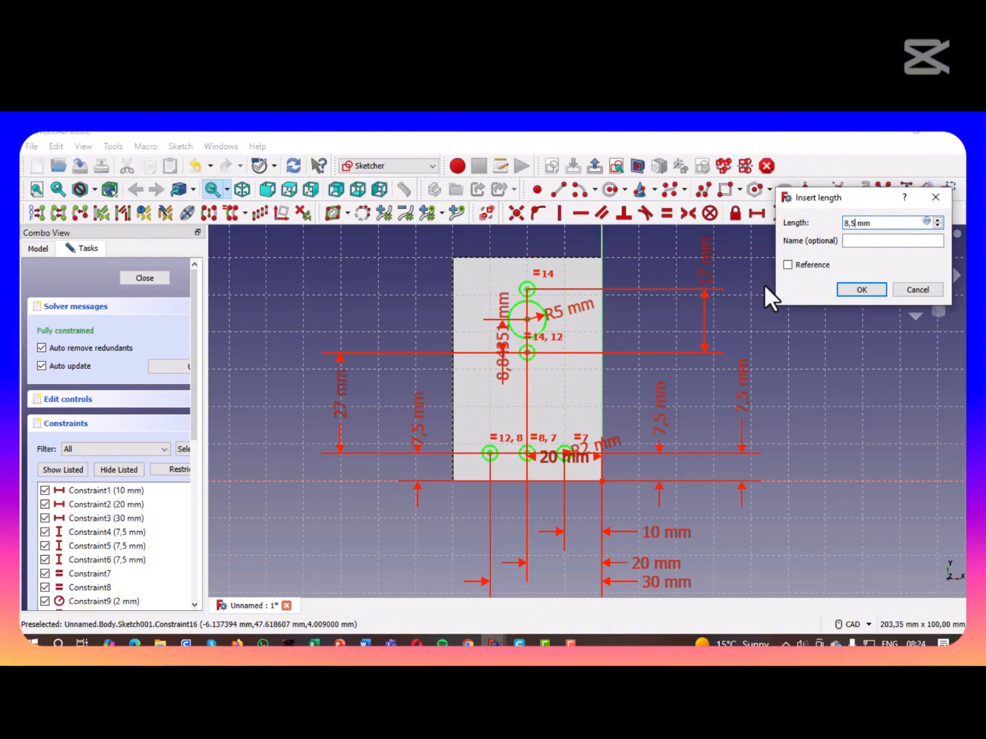
pyautogui.press('Return')
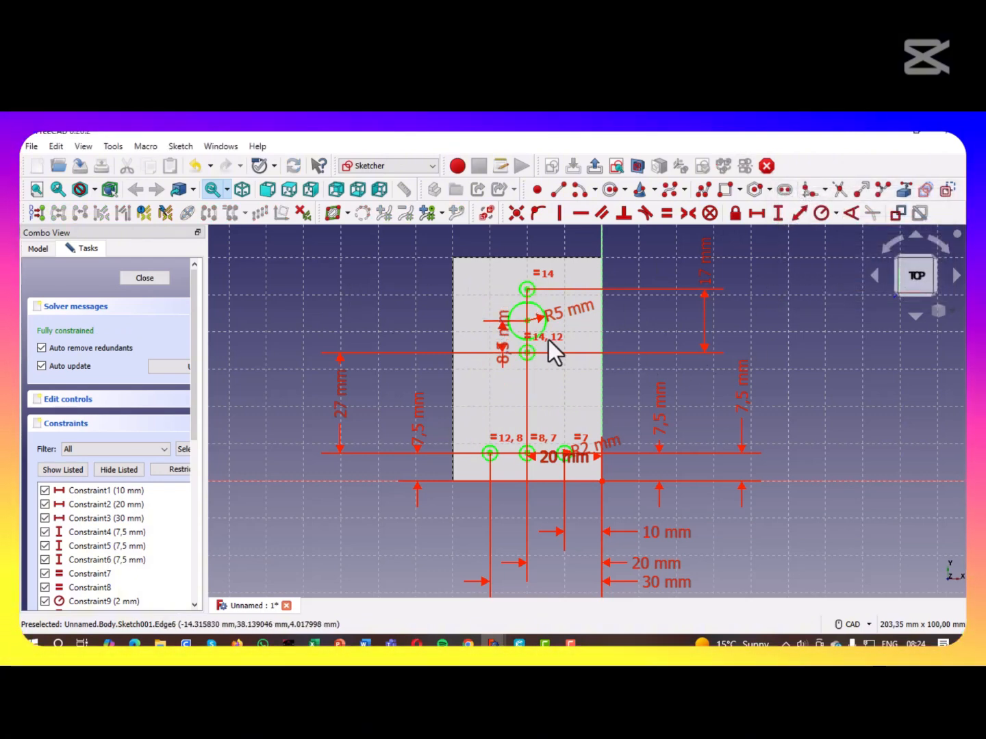
pyautogui.moveTo(505, 335); pyautogui.dragTo(409, 287)
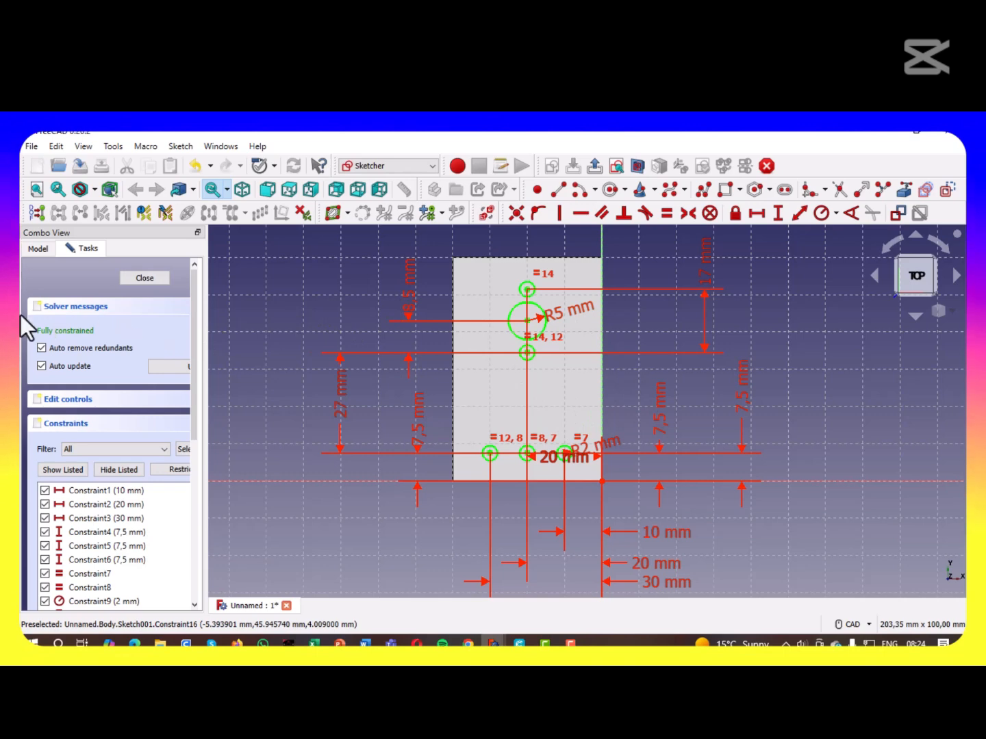
# Close the sketch and cut its circles through the plate with a 5 mm Pocket
pyautogui.click(145, 277)
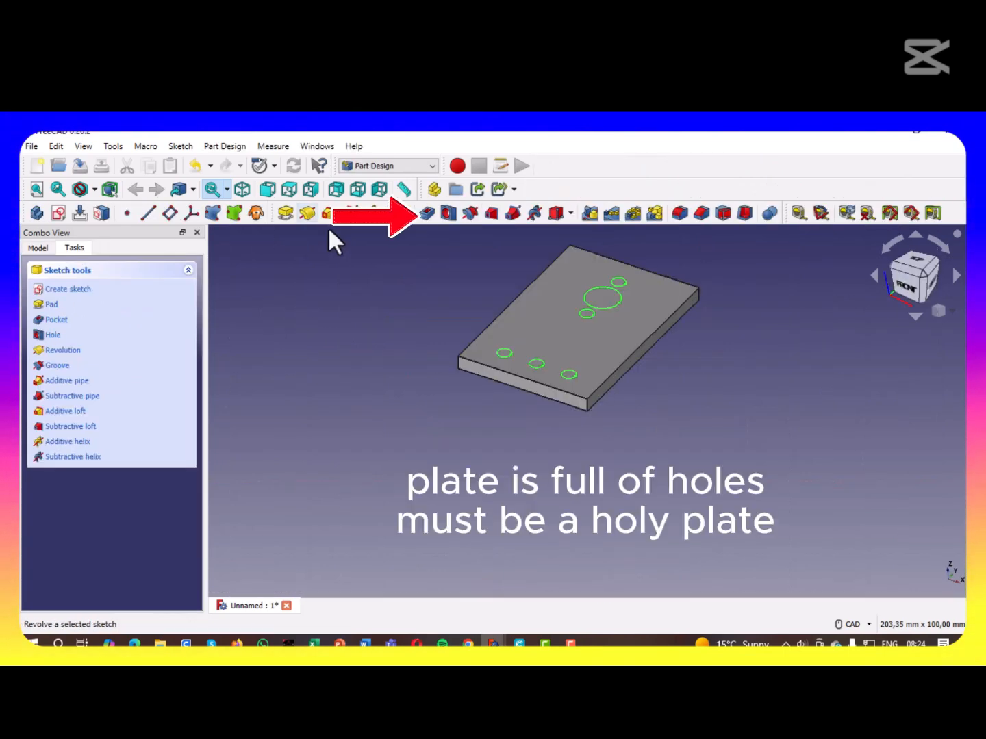
pyautogui.click(427, 212)
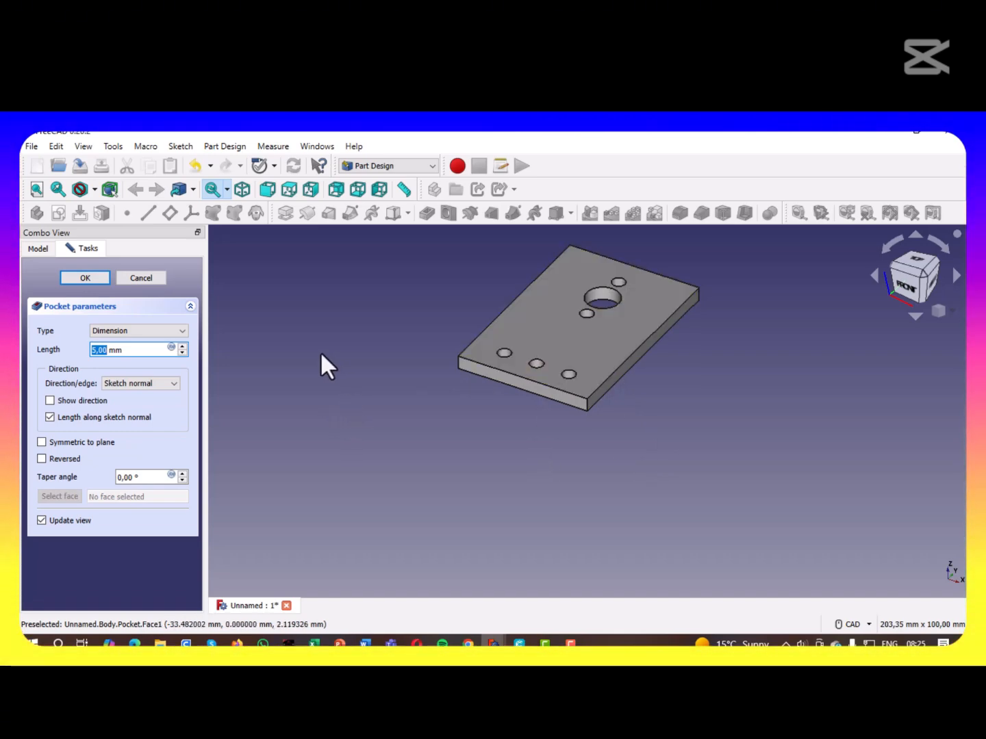
pyautogui.click(81, 278)
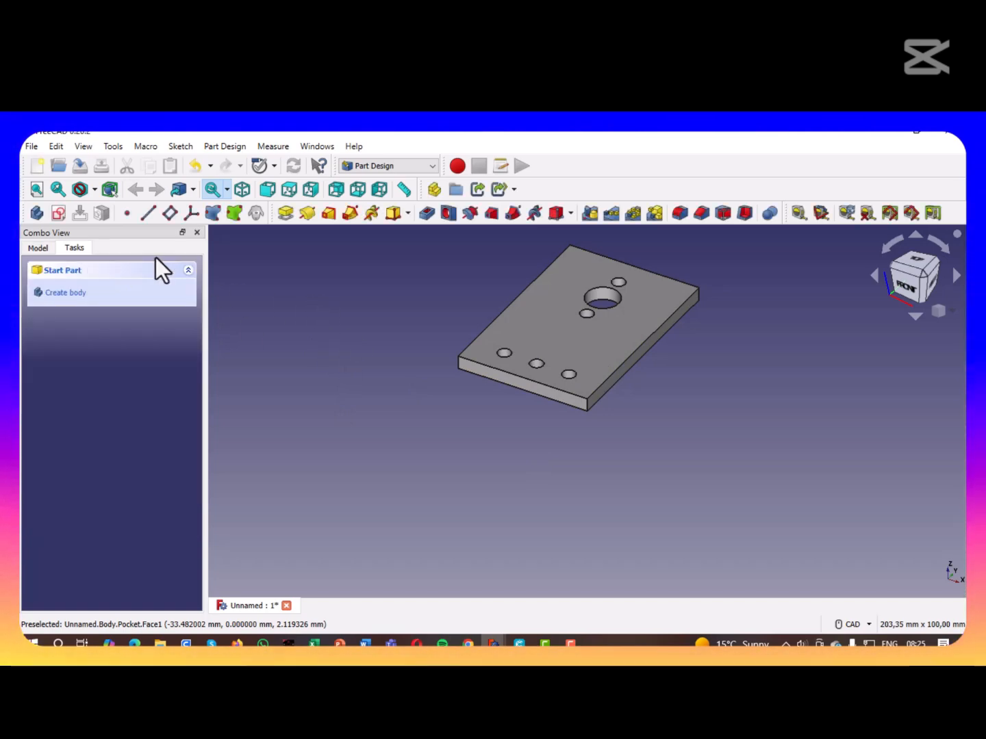
# Create a new sketch on the plate's top face
pyautogui.click(57, 211)
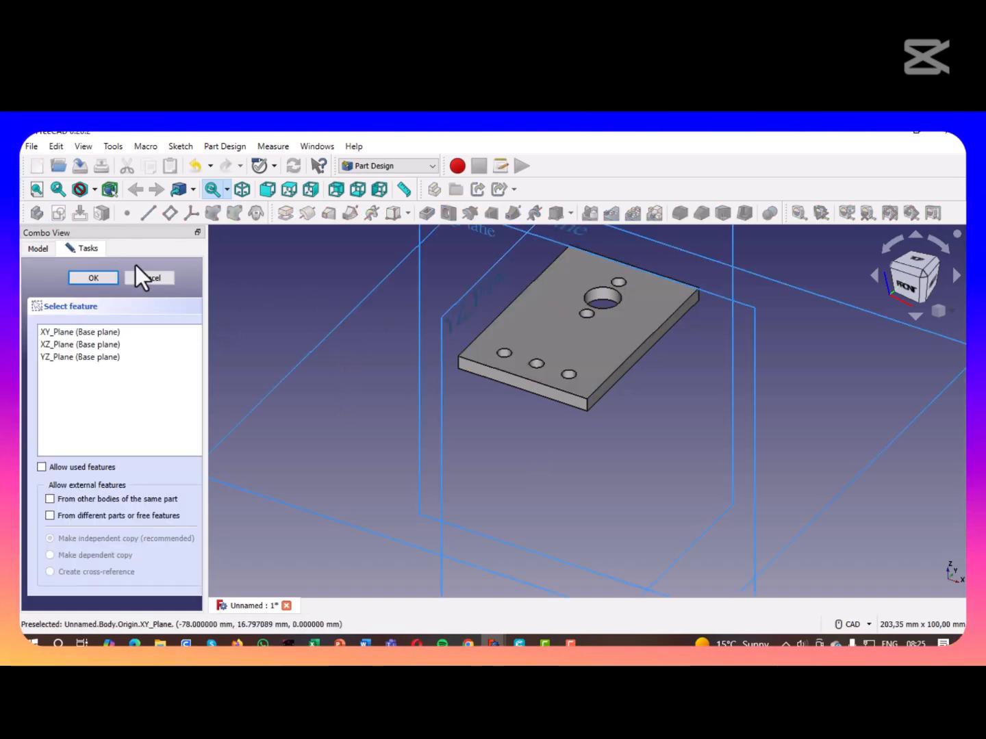
pyautogui.click(132, 282)
pyautogui.click(593, 349)
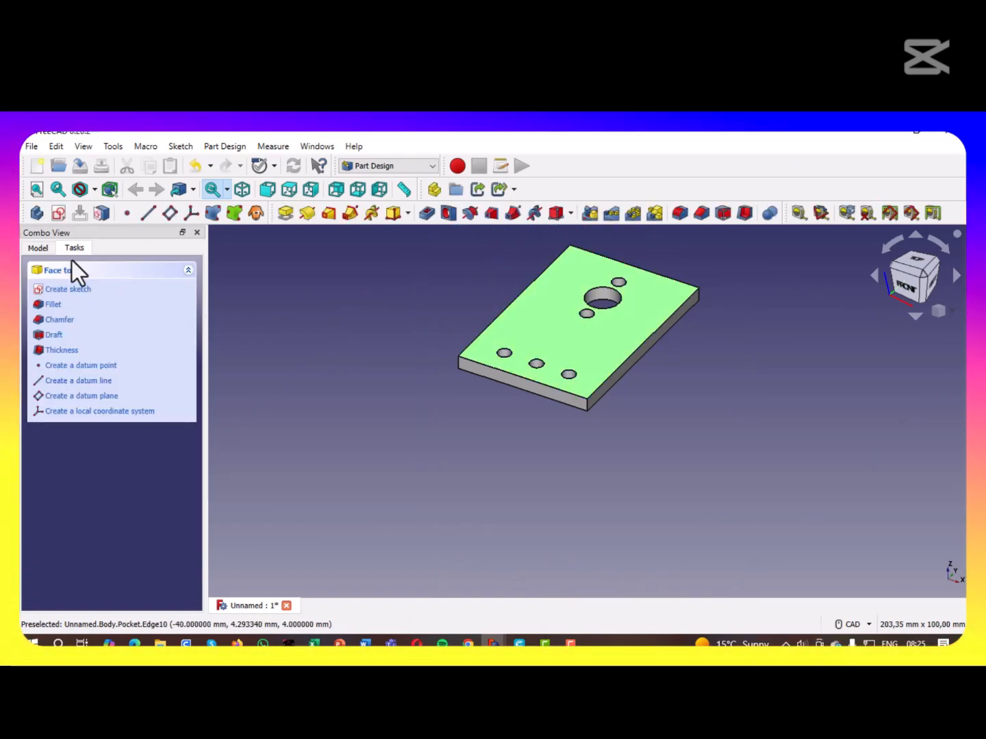
pyautogui.click(57, 211)
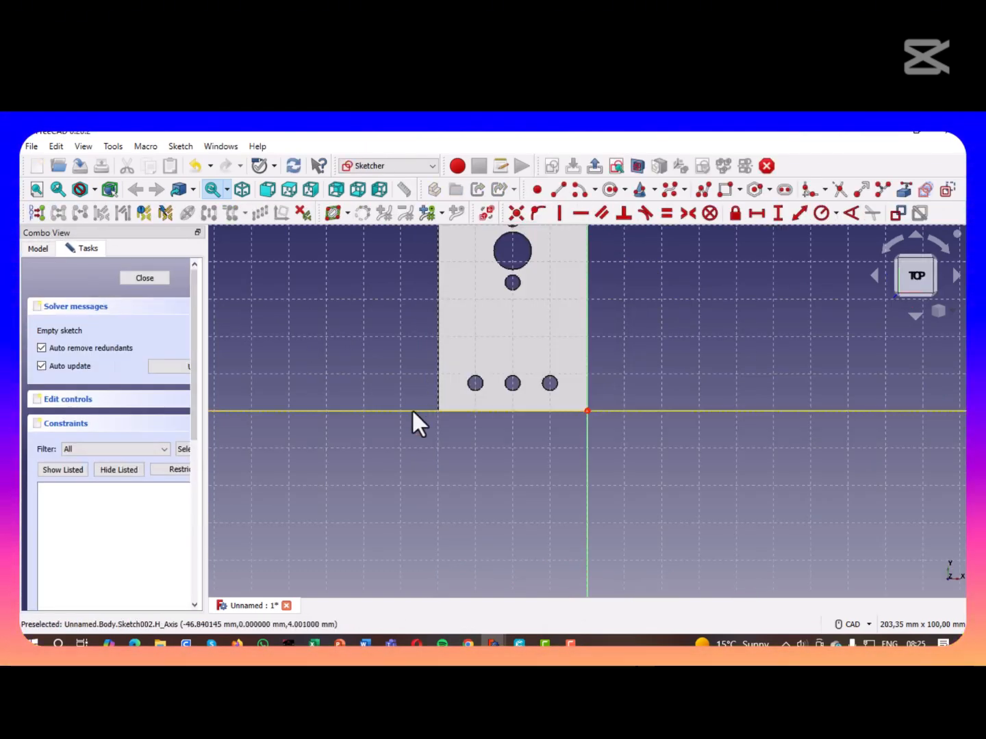
# Sketch two rectangles of about 4,7 x 2,6 mm, one right and one left of the lower hole row
pyautogui.moveTo(405, 357)
pyautogui.mouseDown(button='middle')
pyautogui.moveTo(267, 343)
pyautogui.moveTo(367, 358)
pyautogui.mouseUp(button='middle')
pyautogui.scroll(1, 263, 346)
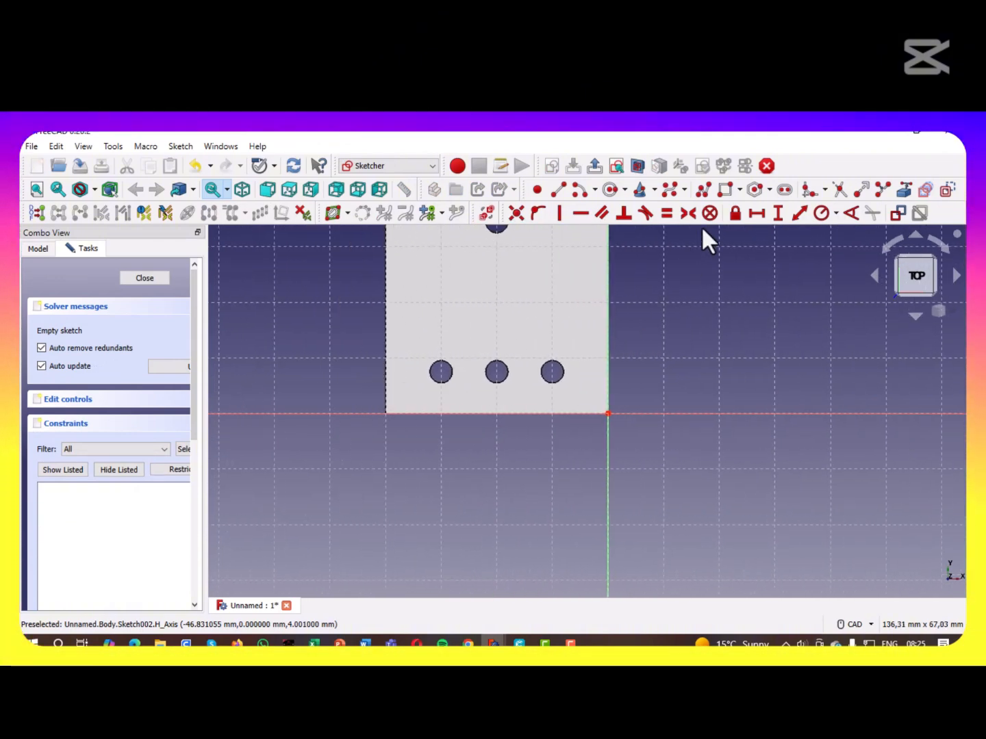
pyautogui.click(730, 192)
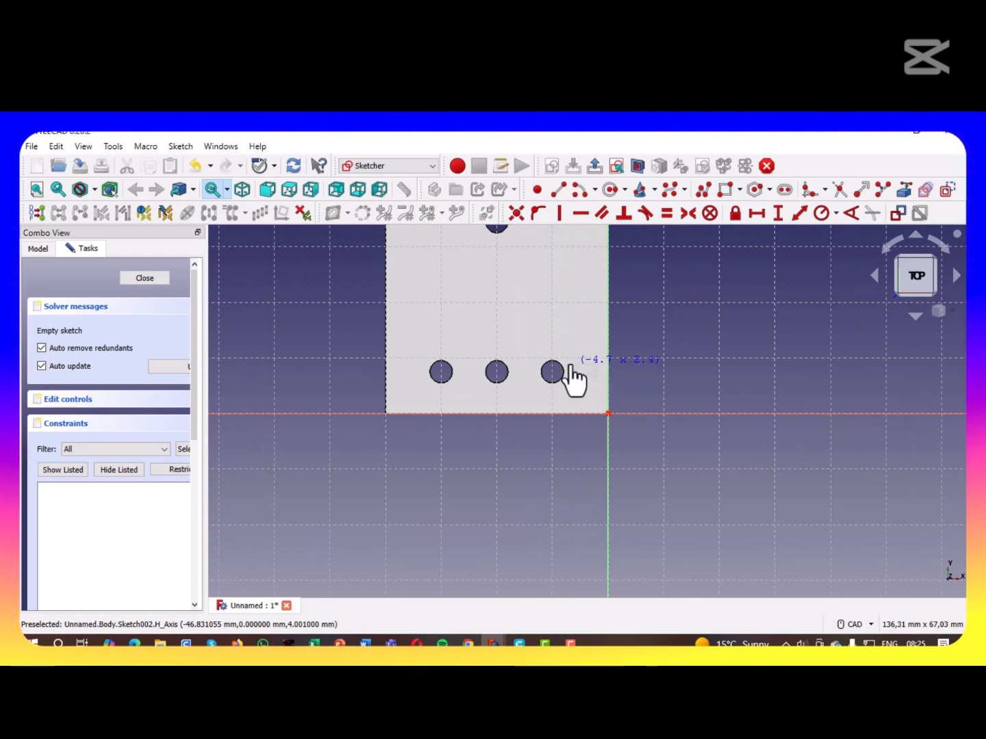
pyautogui.click(571, 363)
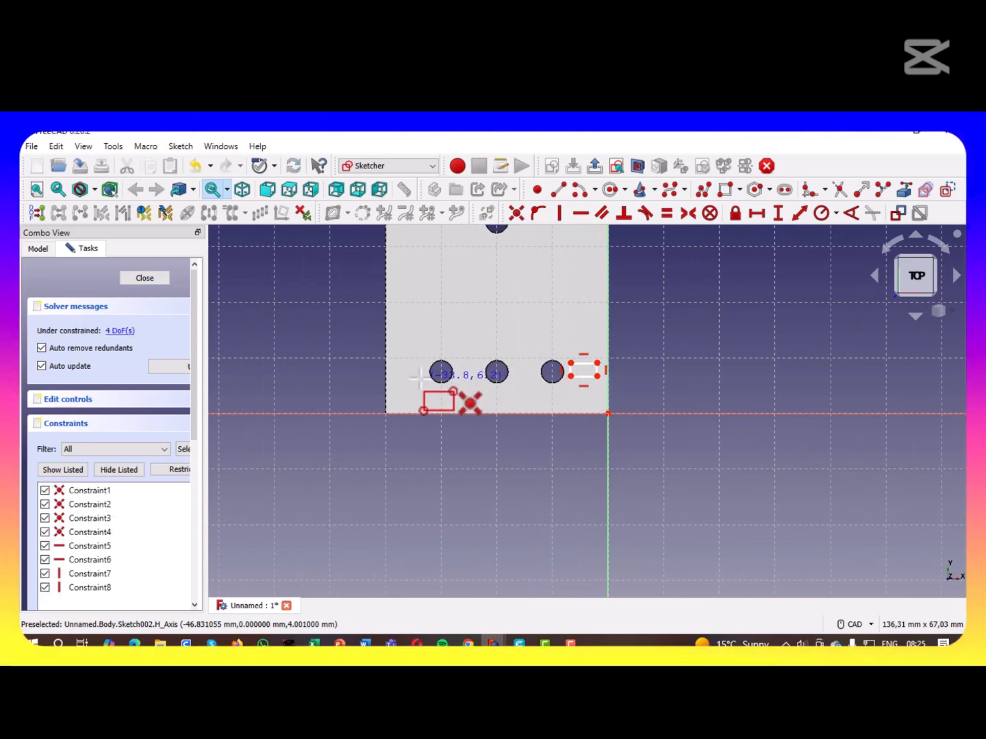
pyautogui.click(420, 379)
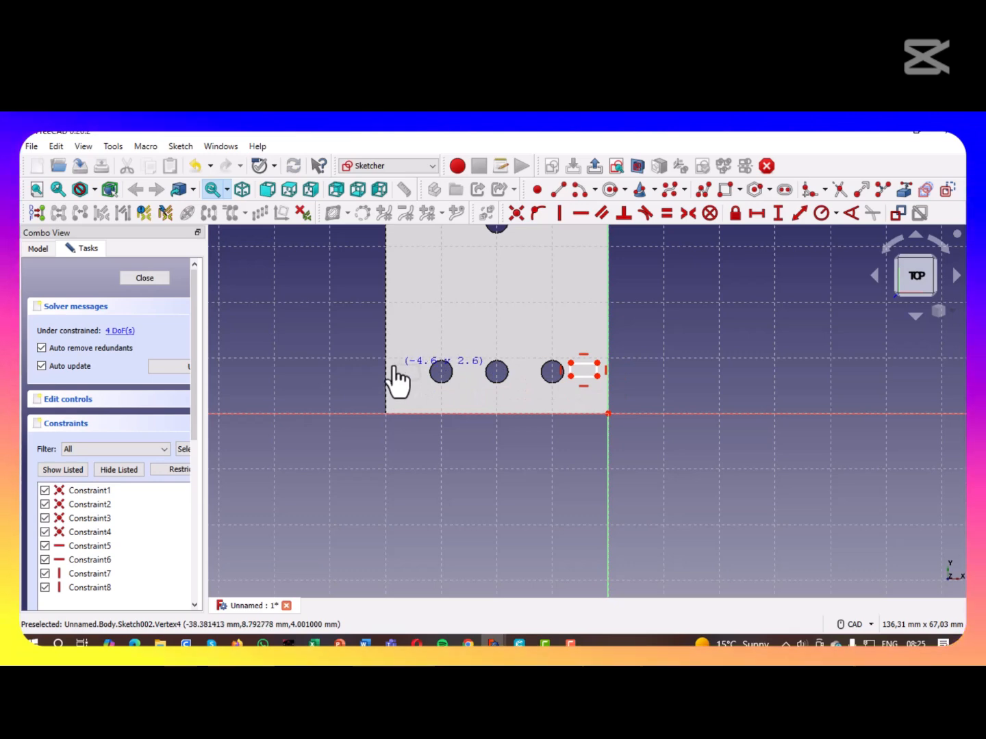
pyautogui.click(395, 364)
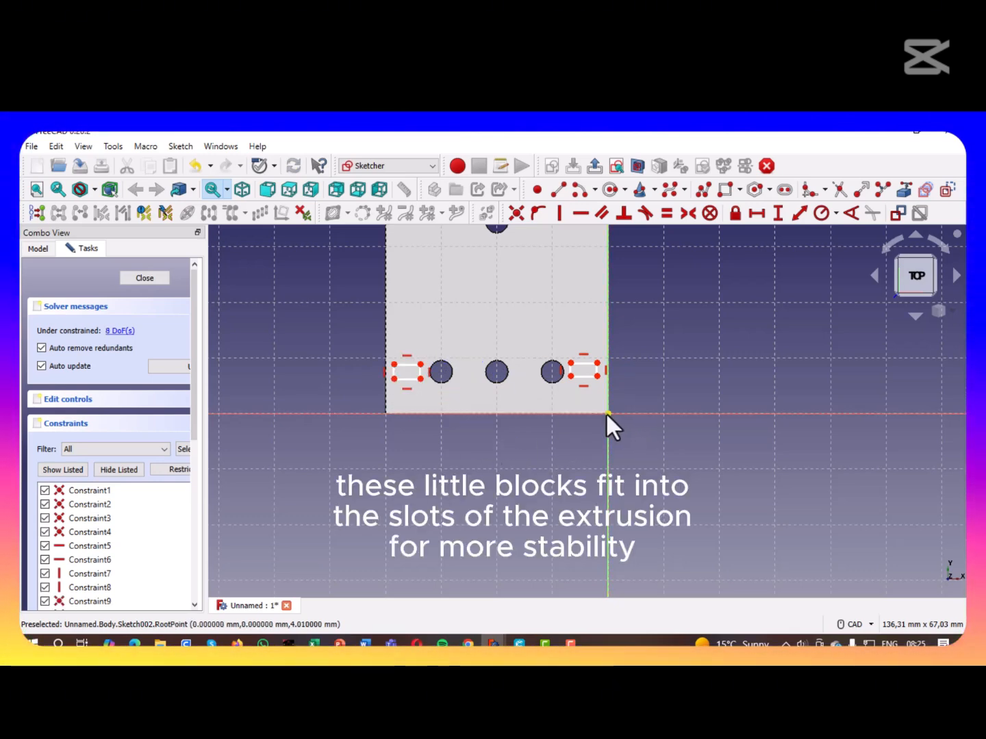
# Constrain the right rectangle's lower-right corner 6,5 mm vertically from the origin, placing the dimension right of the plate
pyautogui.click(777, 212)
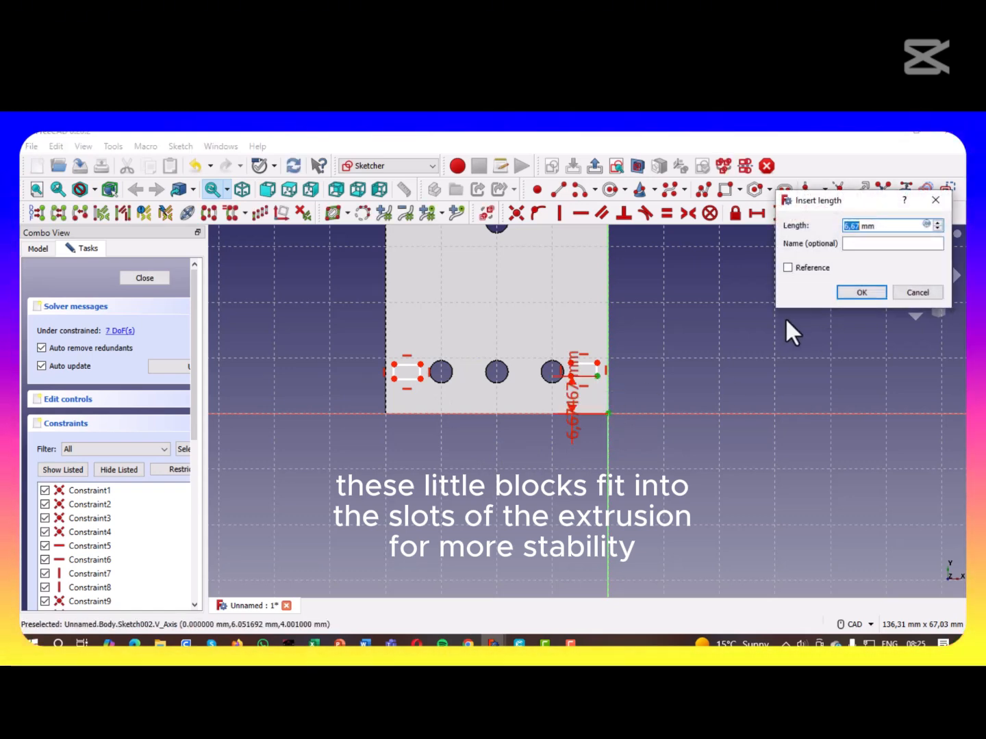
pyautogui.write('6,5')
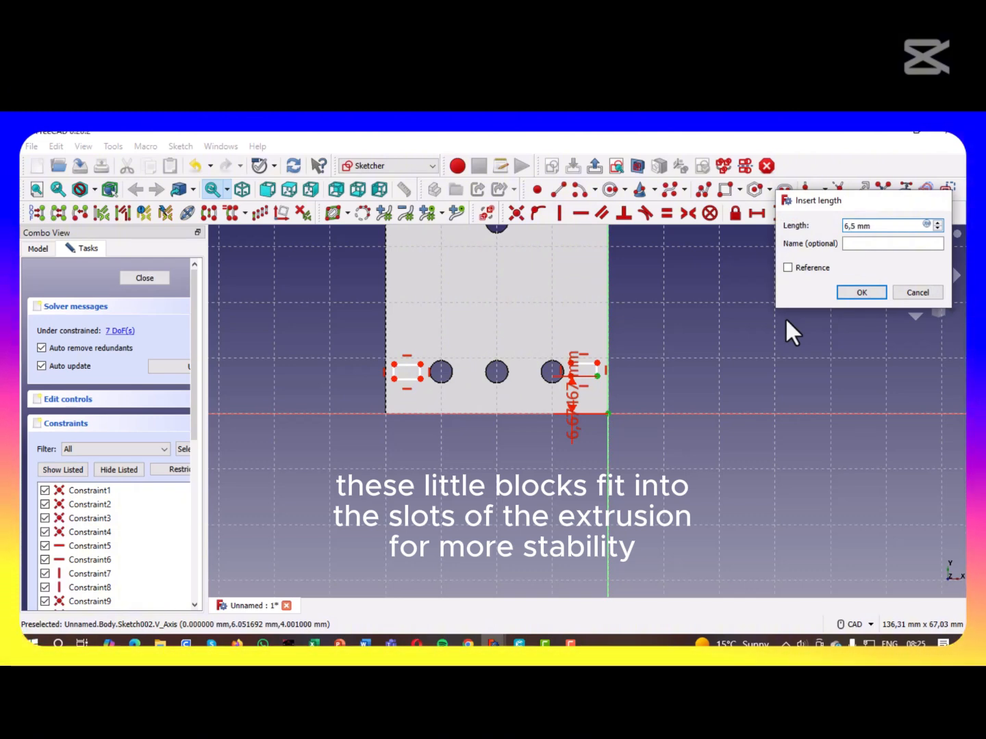
pyautogui.press('Return')
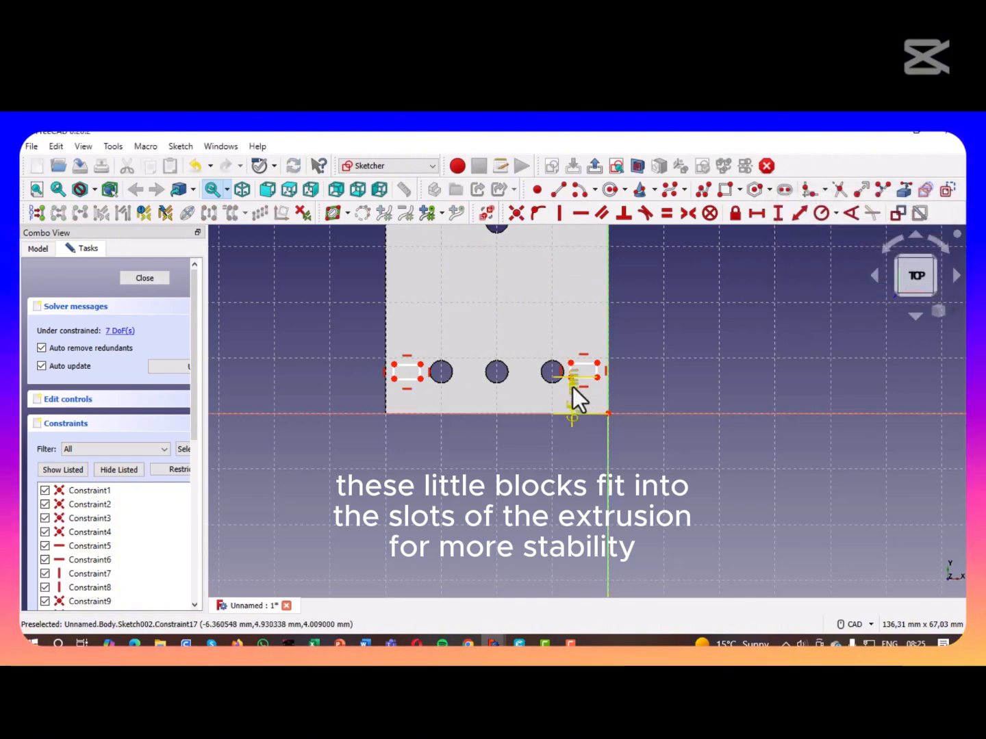
pyautogui.moveTo(571, 390); pyautogui.dragTo(693, 430)
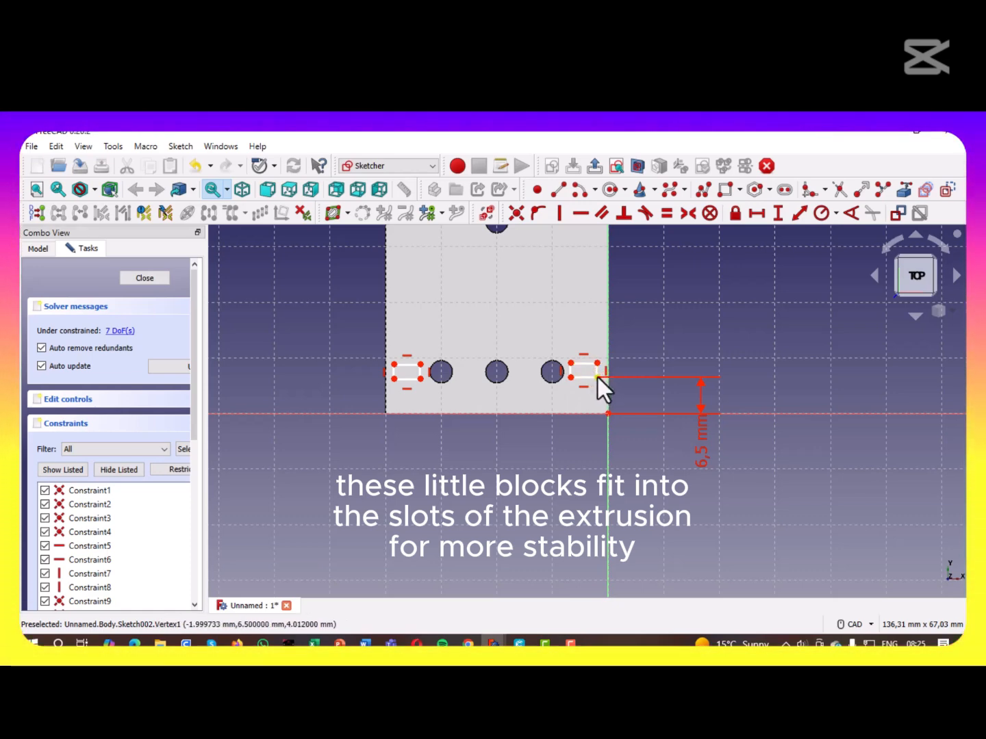
# Constrain the right rectangle's height to 2 mm and place the dimension outside the plate's right edge
pyautogui.click(778, 212)
pyautogui.write('2')
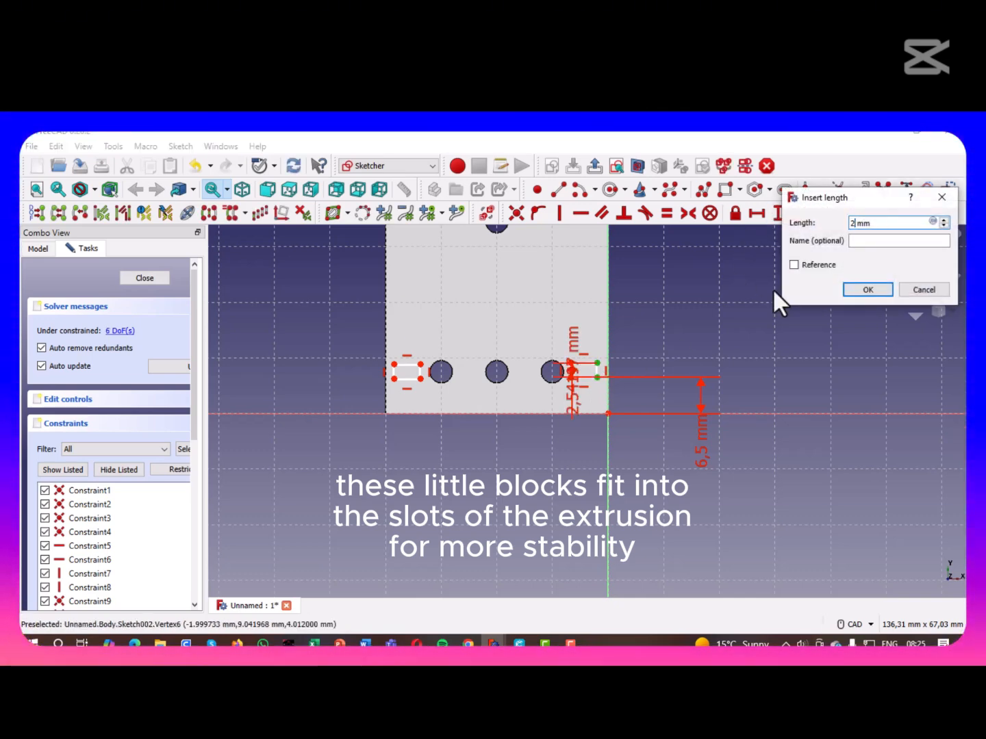
pyautogui.press('Return')
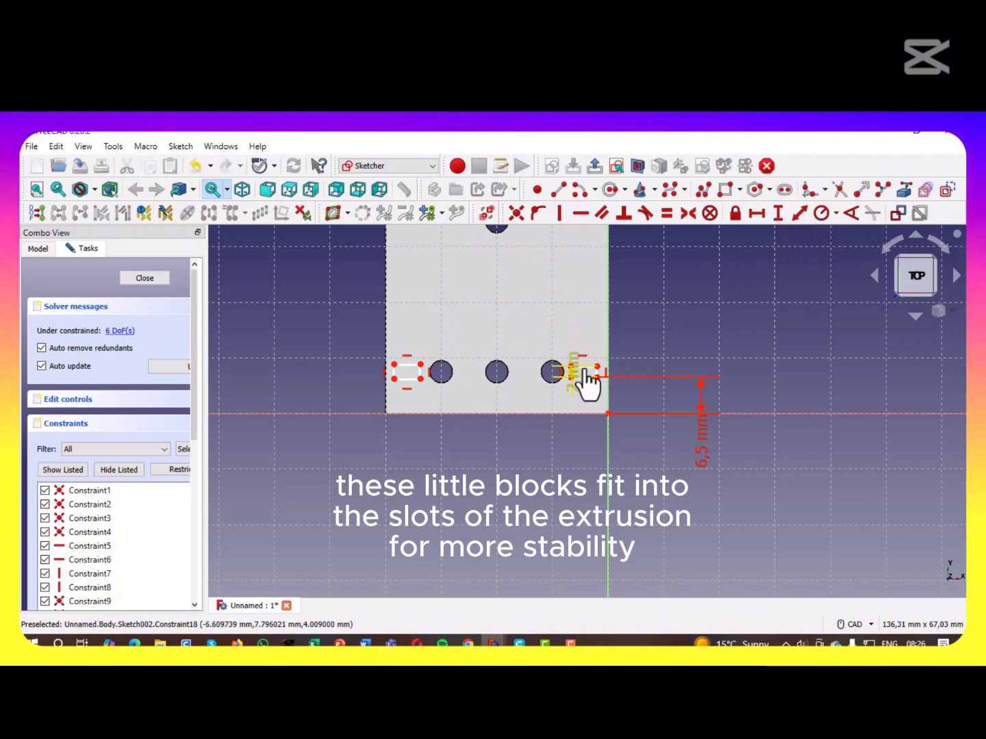
pyautogui.moveTo(583, 372); pyautogui.dragTo(654, 320)
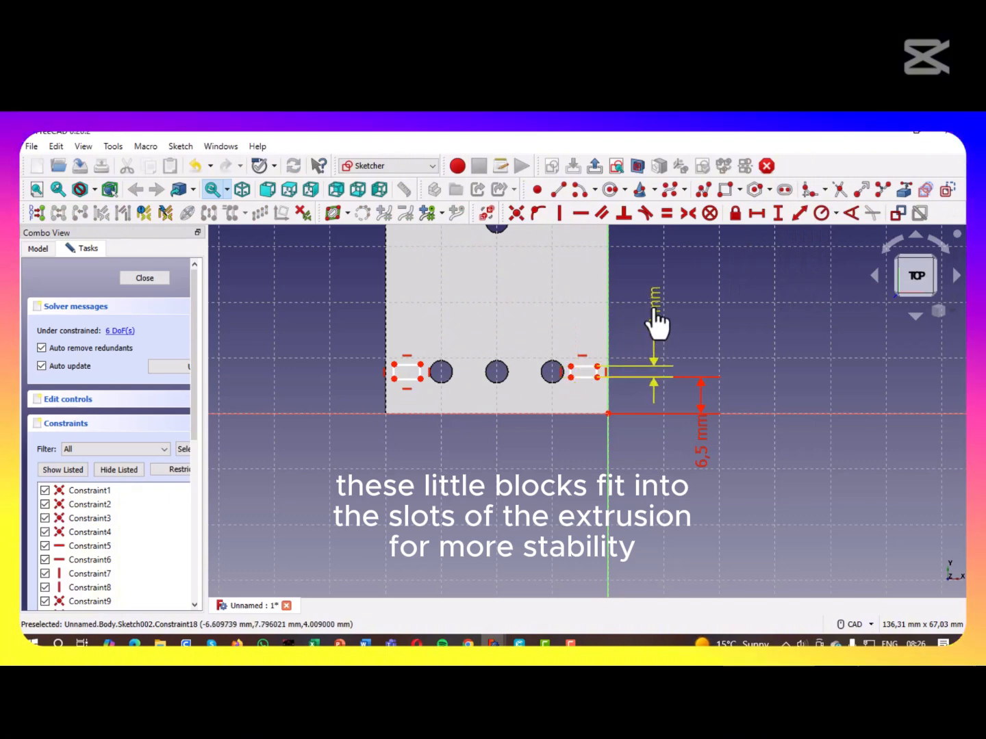
# Constrain the left rectangle's height to 2 mm between its two right corners
pyautogui.click(420, 378)
pyautogui.click(421, 364)
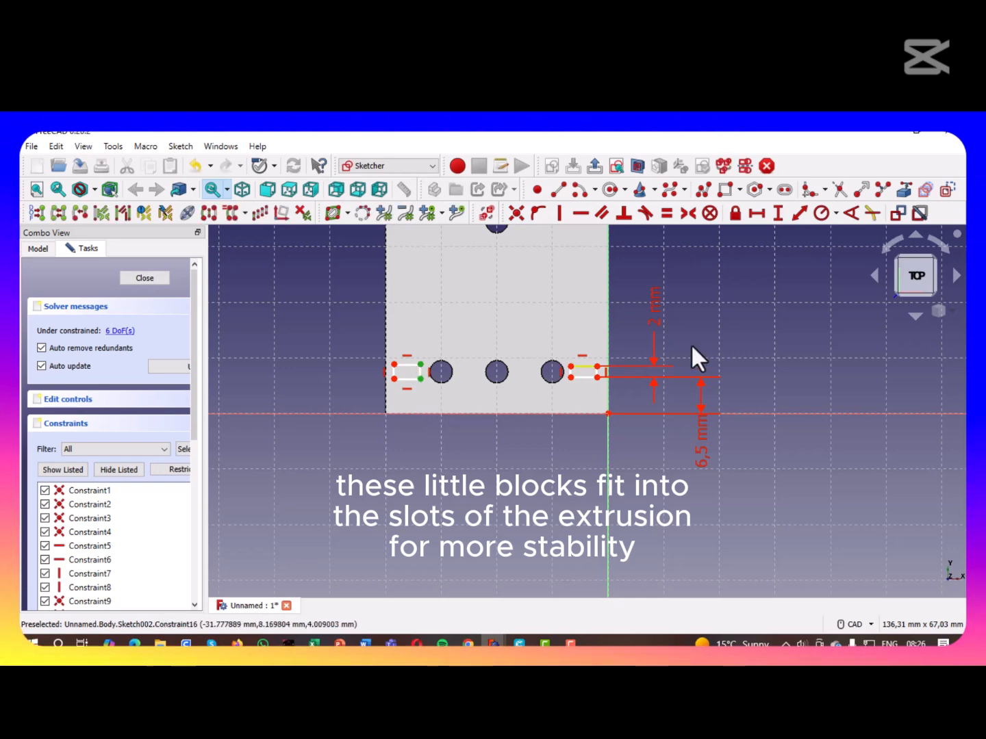
pyautogui.click(774, 212)
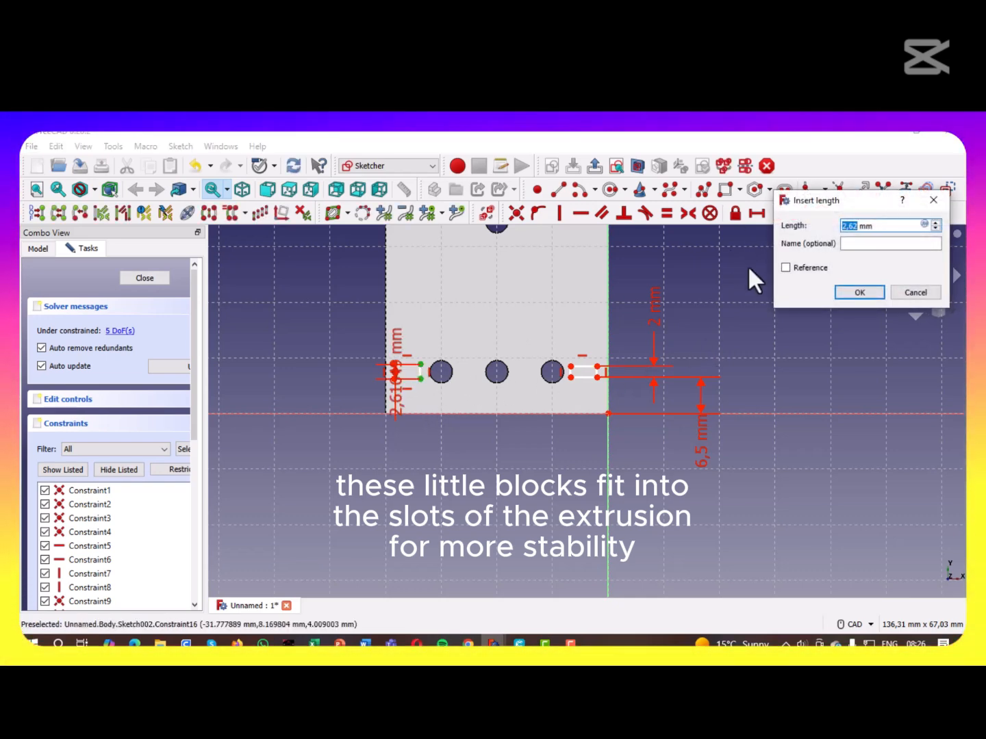
pyautogui.write('2')
pyautogui.press('Return')
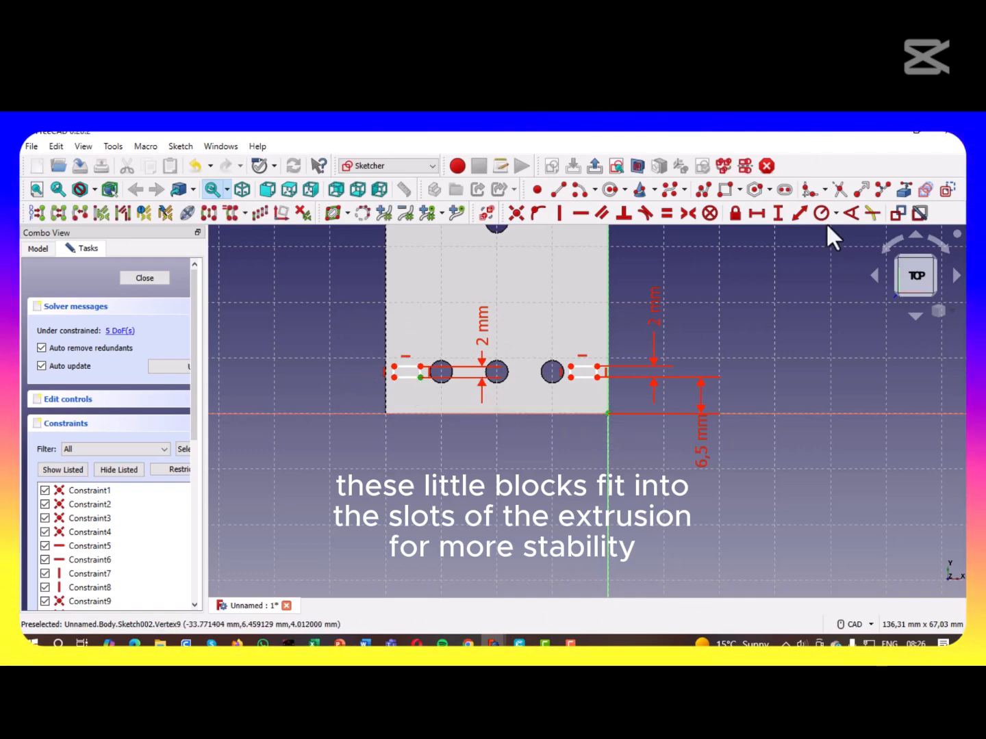
# Constrain the left rectangle's lower-right corner 6,5 mm vertically from the origin, placing the dimension below the plate
pyautogui.click(778, 212)
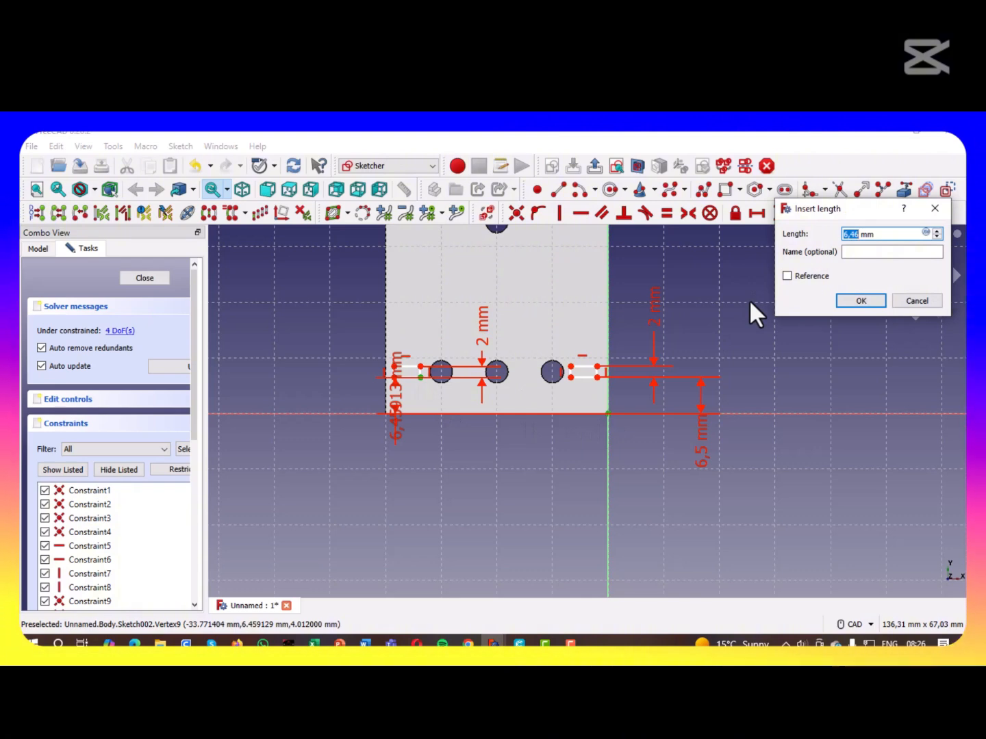
pyautogui.write('6,5')
pyautogui.press('Return')
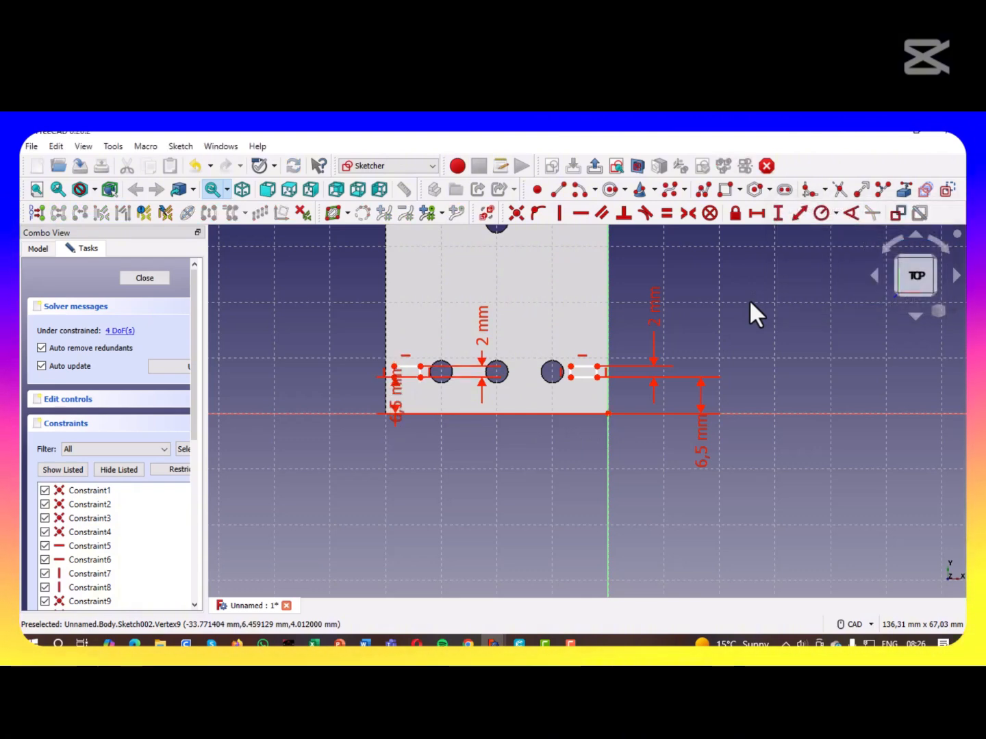
pyautogui.moveTo(401, 403); pyautogui.dragTo(444, 469)
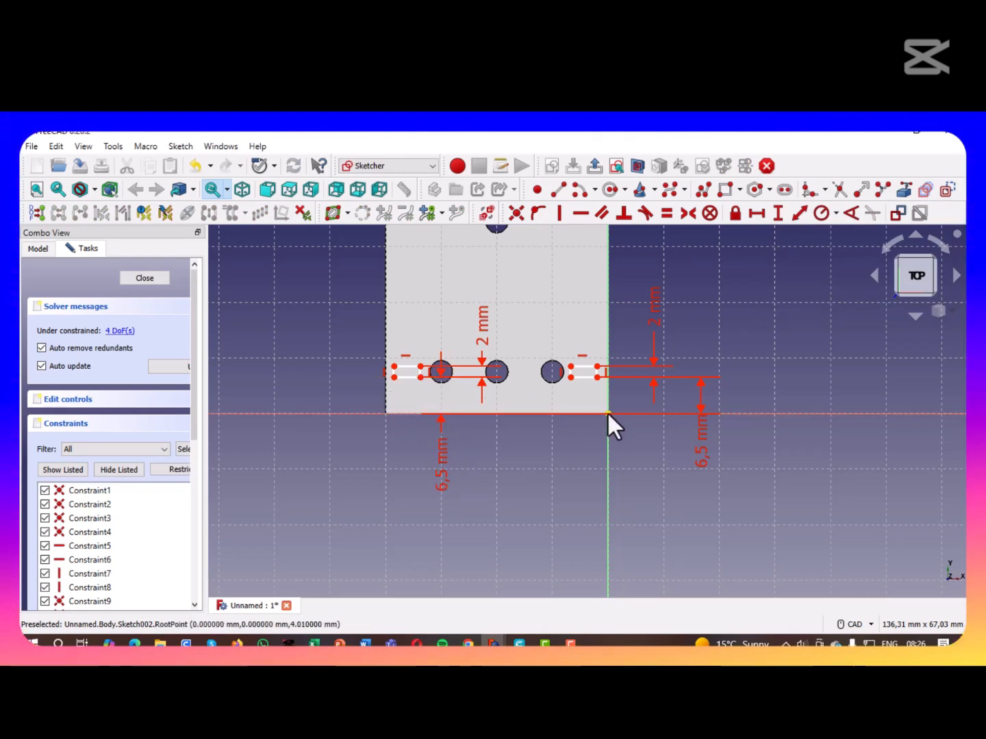
# Constrain the left rectangle's lower-left corner to a horizontal distance of 38 mm from the origin
pyautogui.click(394, 378)
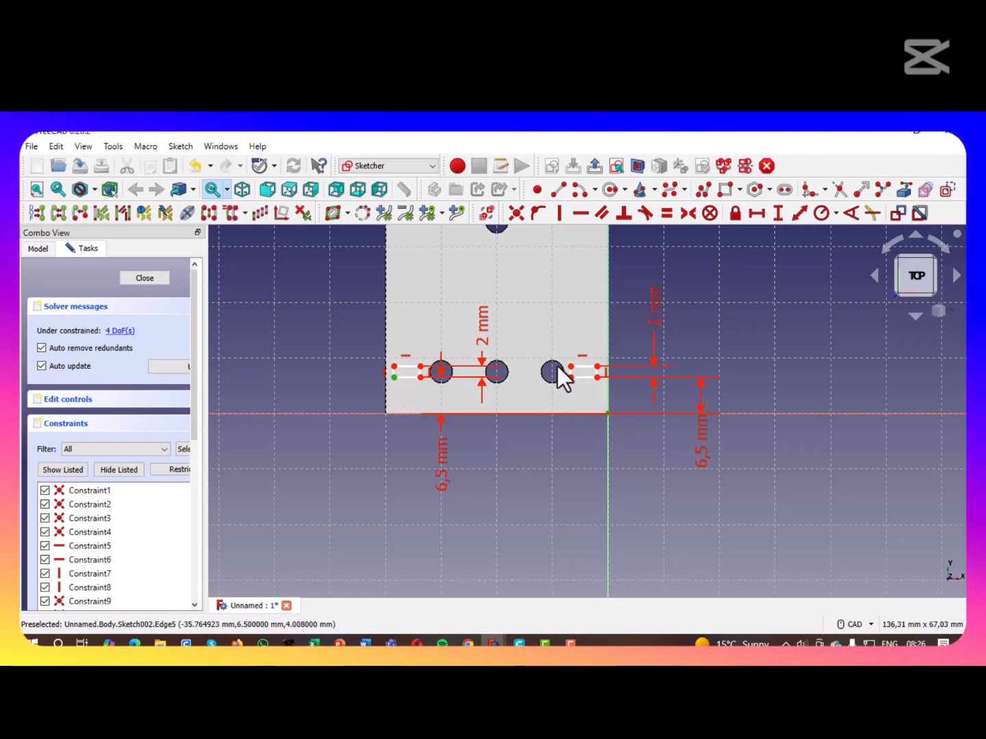
pyautogui.click(606, 378)
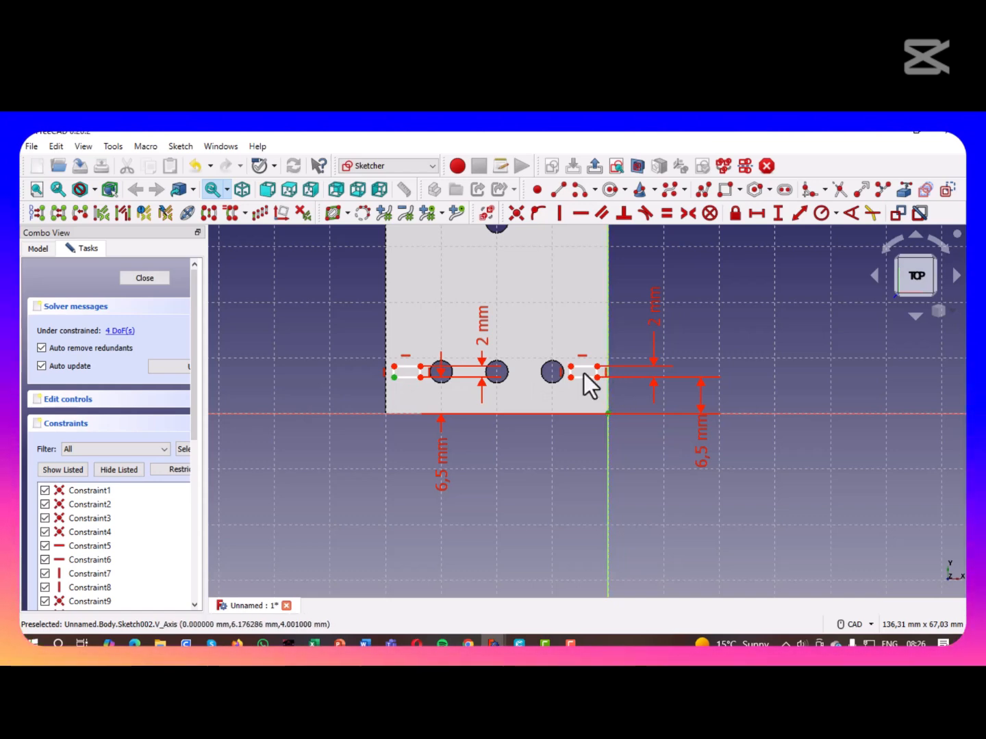
pyautogui.click(756, 213)
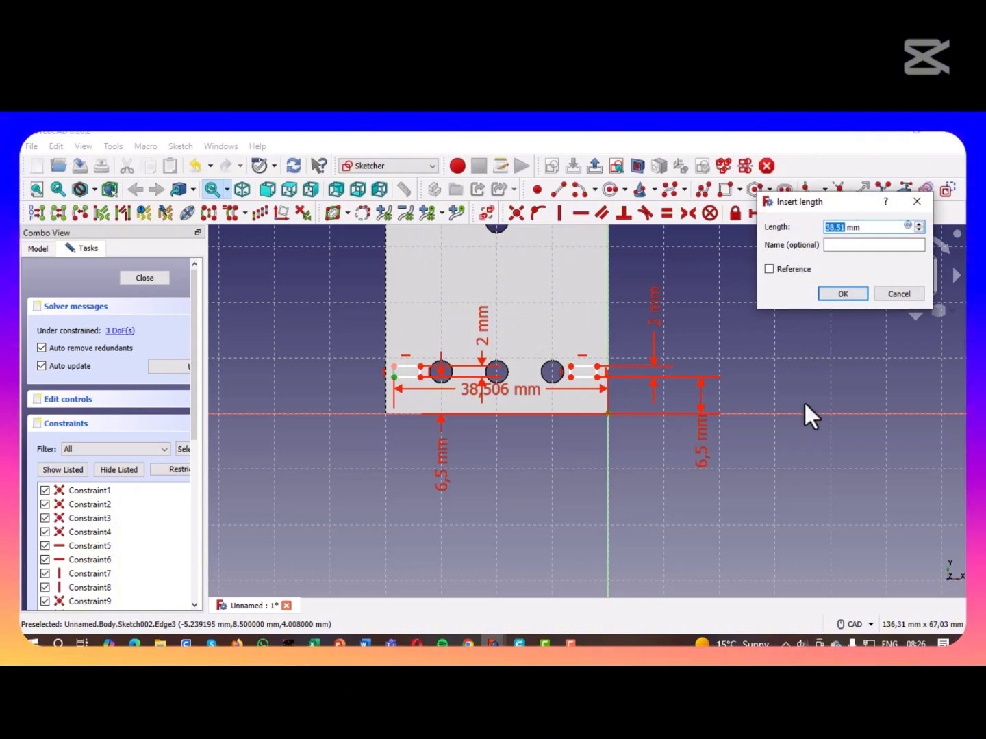
pyautogui.write('38')
pyautogui.press('Return')
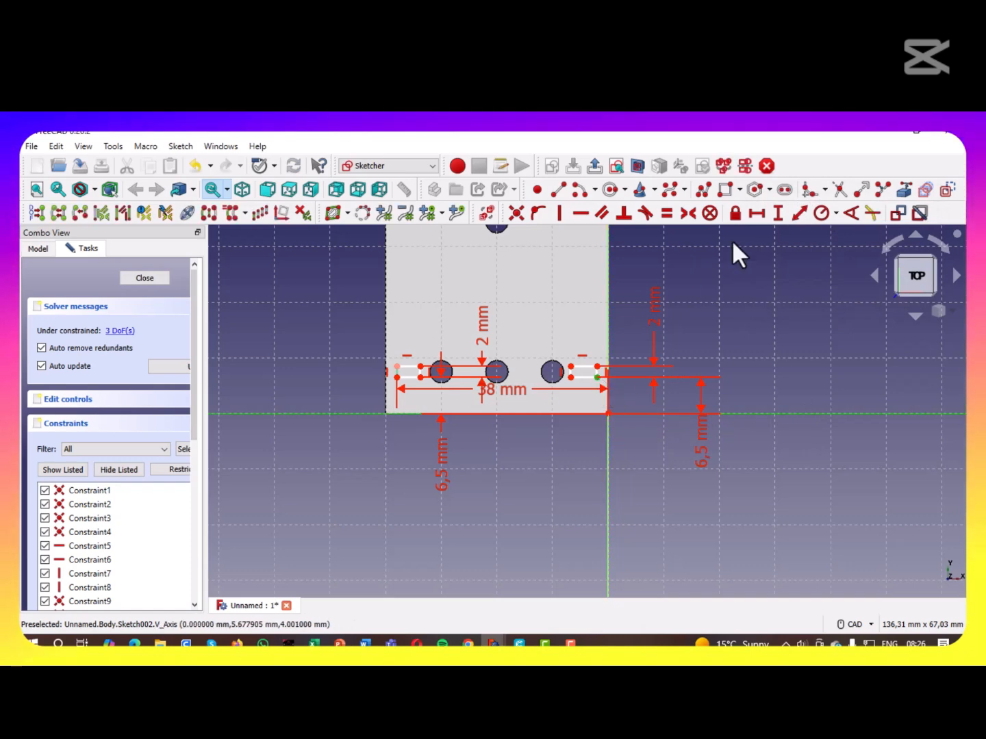
# Constrain the right rectangle's lower-right corner 2 mm horizontally from the origin, placing the dimension below the plate
pyautogui.click(754, 213)
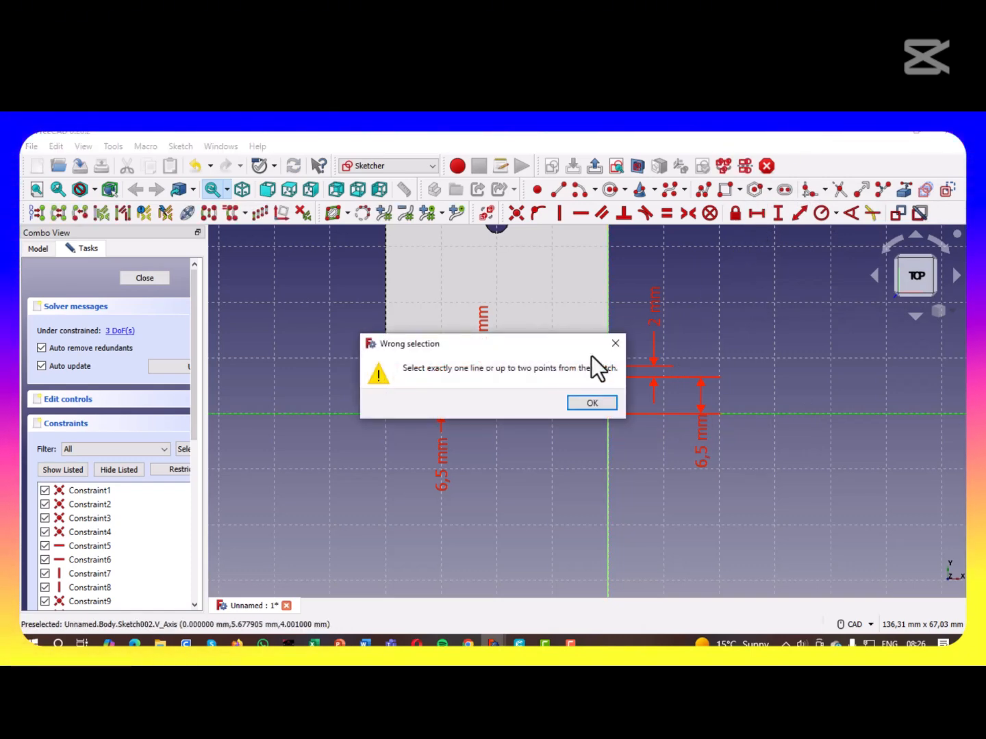
pyautogui.click(615, 343)
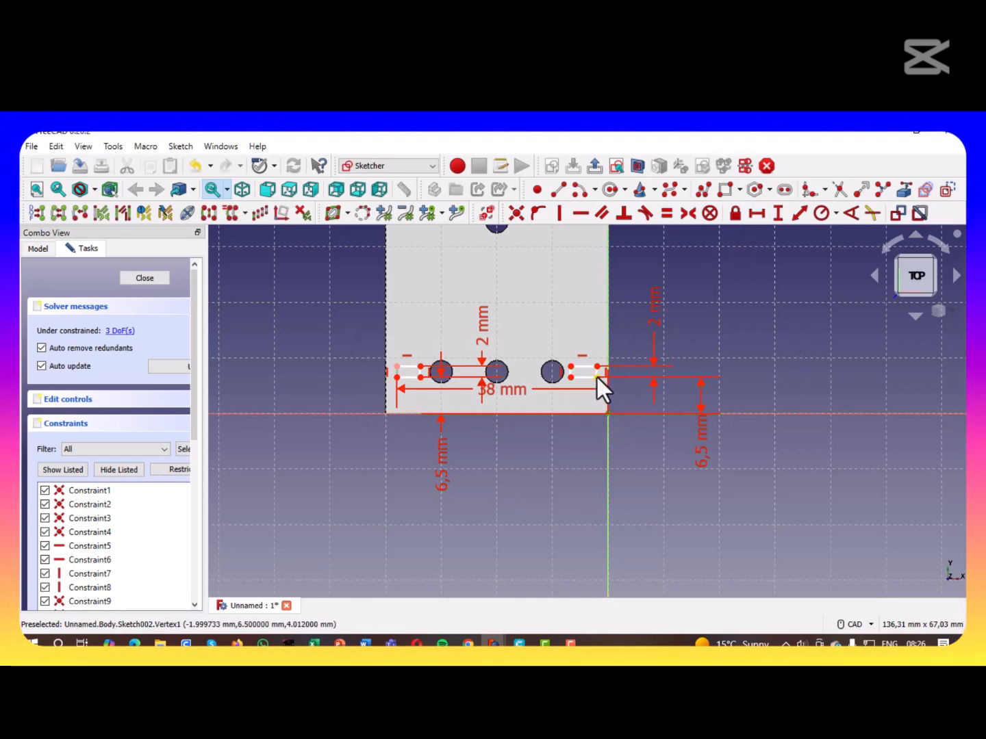
pyautogui.click(754, 213)
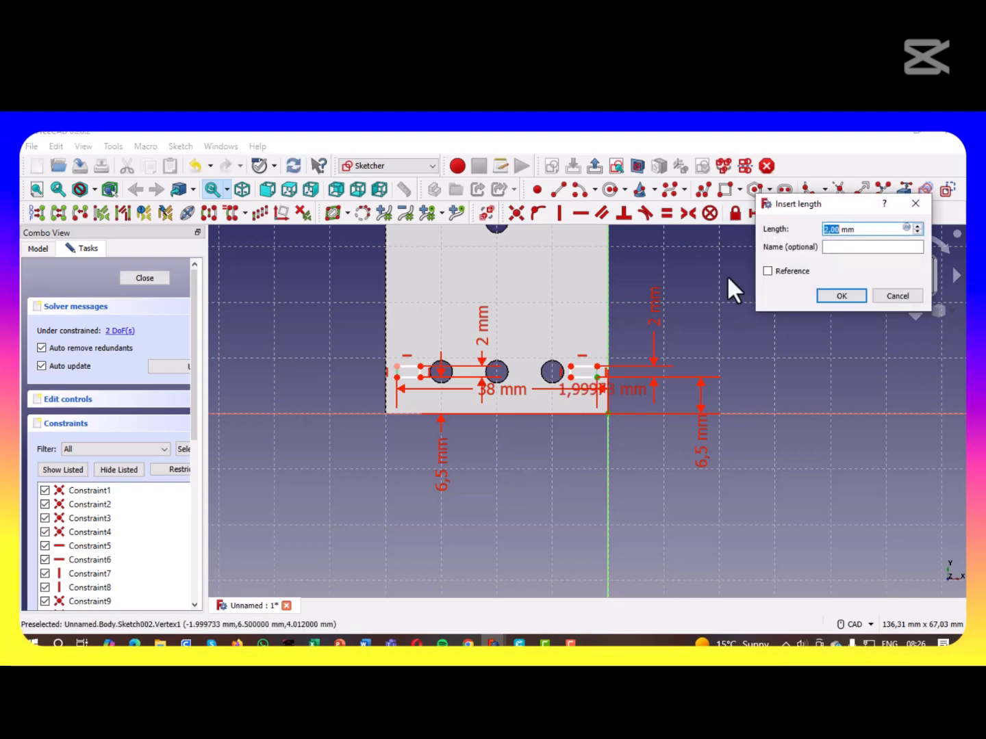
pyautogui.click(840, 296)
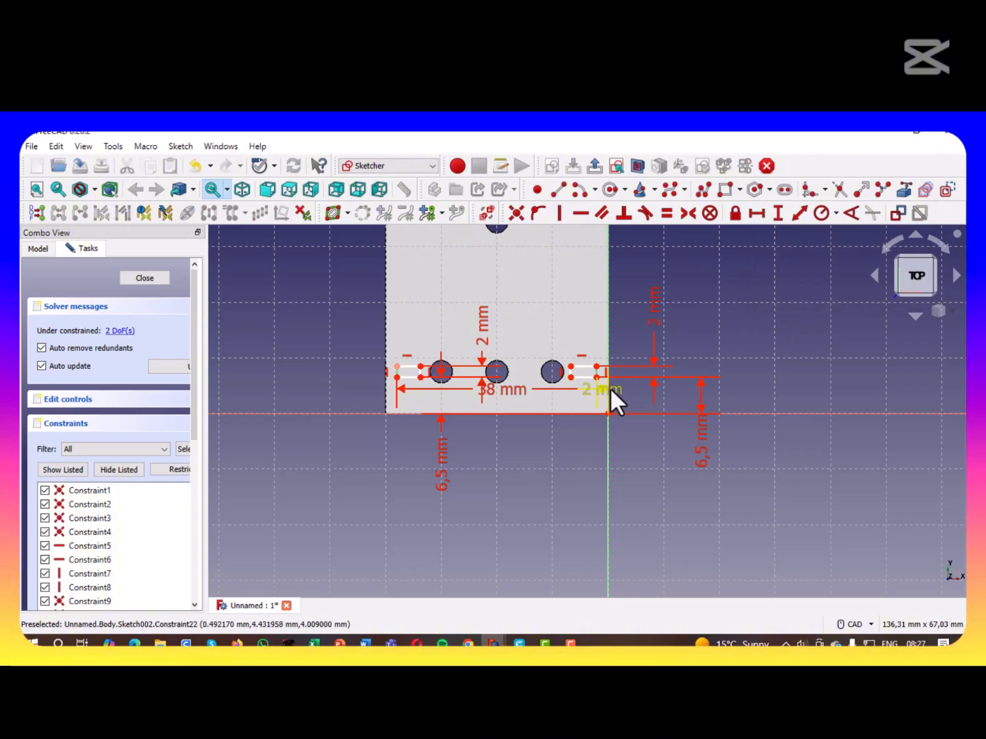
pyautogui.moveTo(610, 388); pyautogui.dragTo(639, 509)
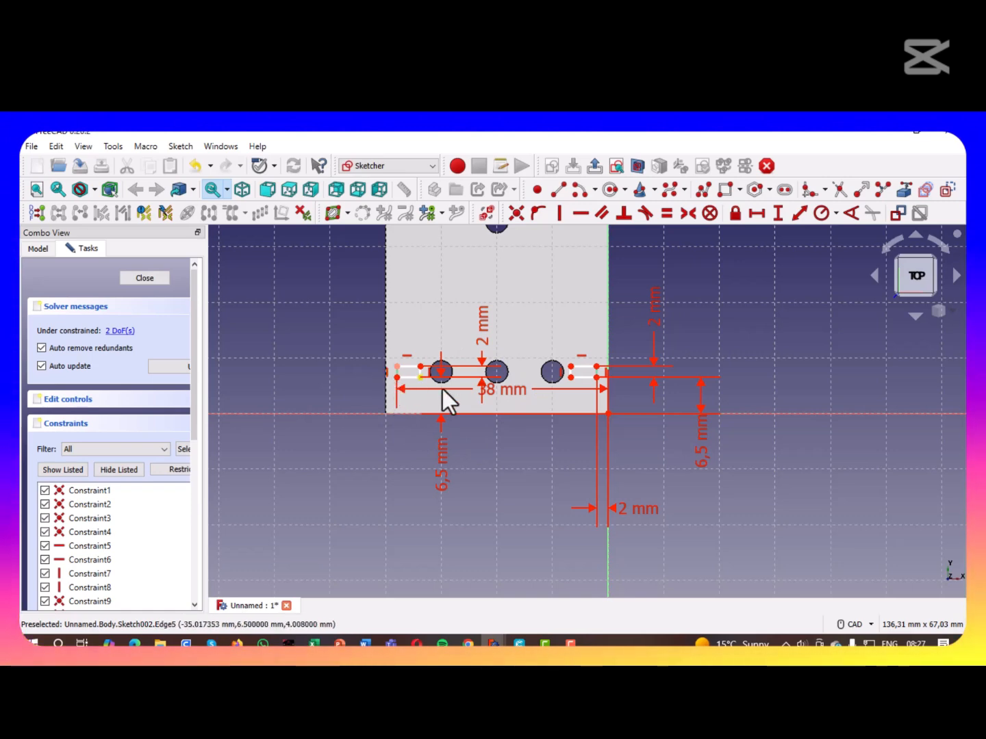
# Constrain the right rectangle's width to 5 mm with a horizontal distance on its lower edge
pyautogui.click(584, 378)
pyautogui.click(755, 211)
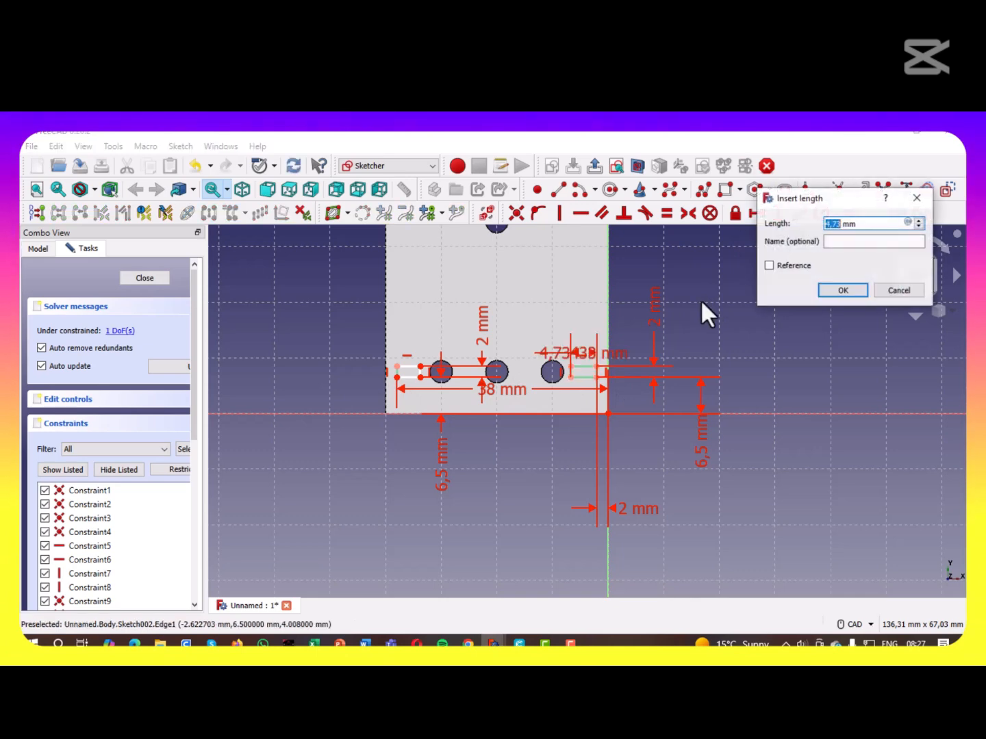
pyautogui.write('5')
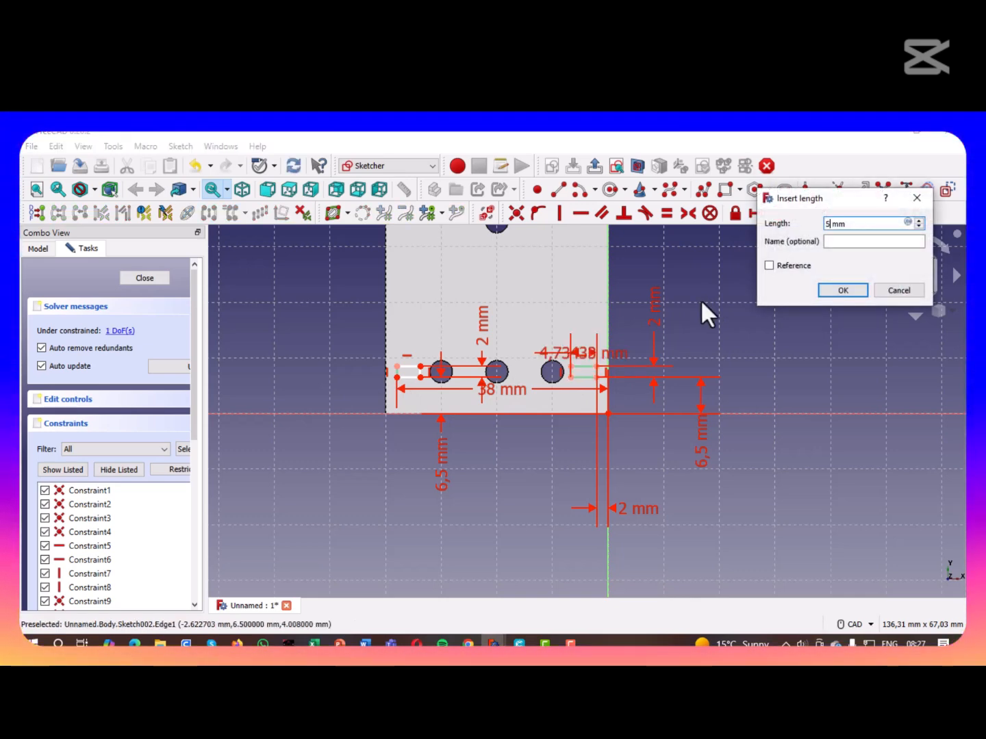
pyautogui.press('Return')
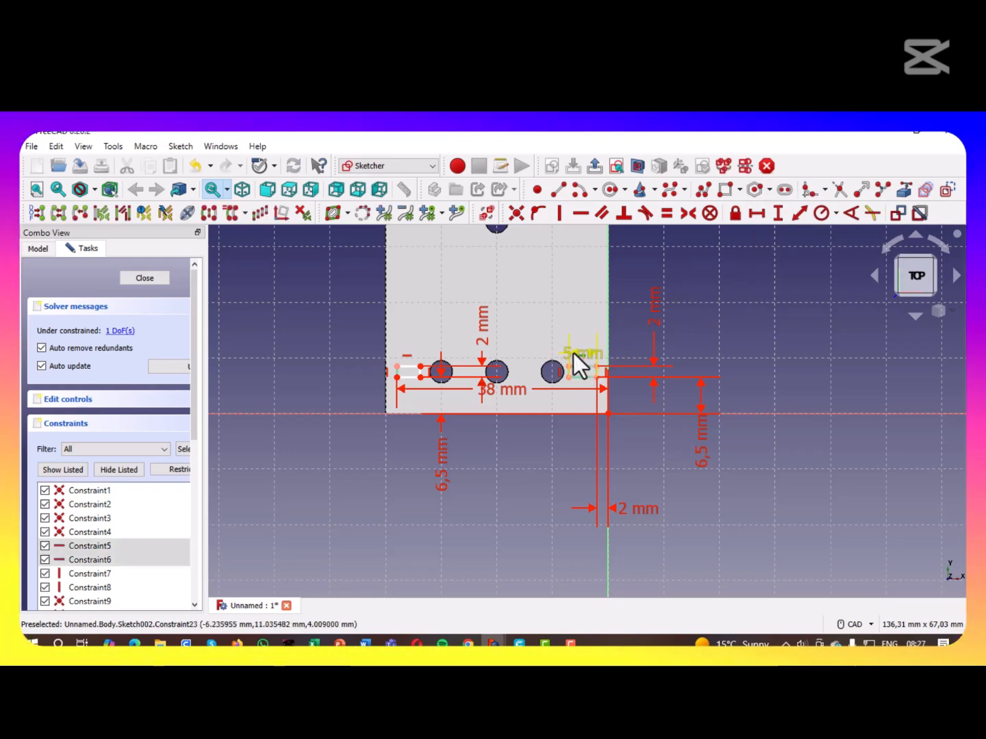
# Change the right rectangle's width to 4 mm and move its dimension above the rectangle
pyautogui.doubleClick(575, 354)
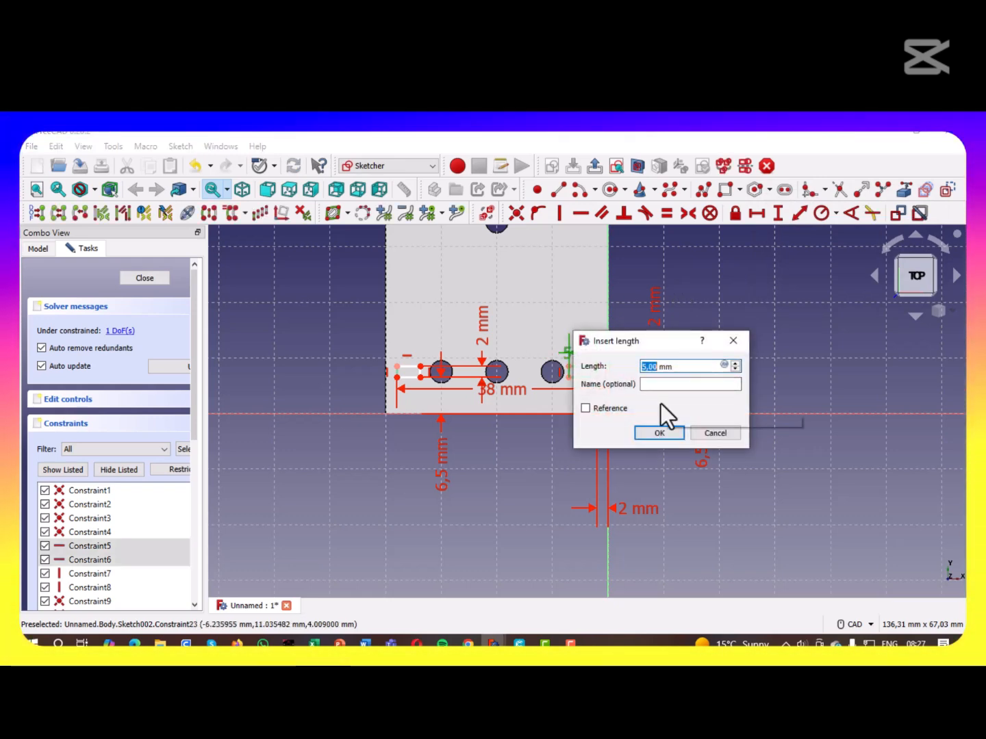
pyautogui.write('4')
pyautogui.press('Return')
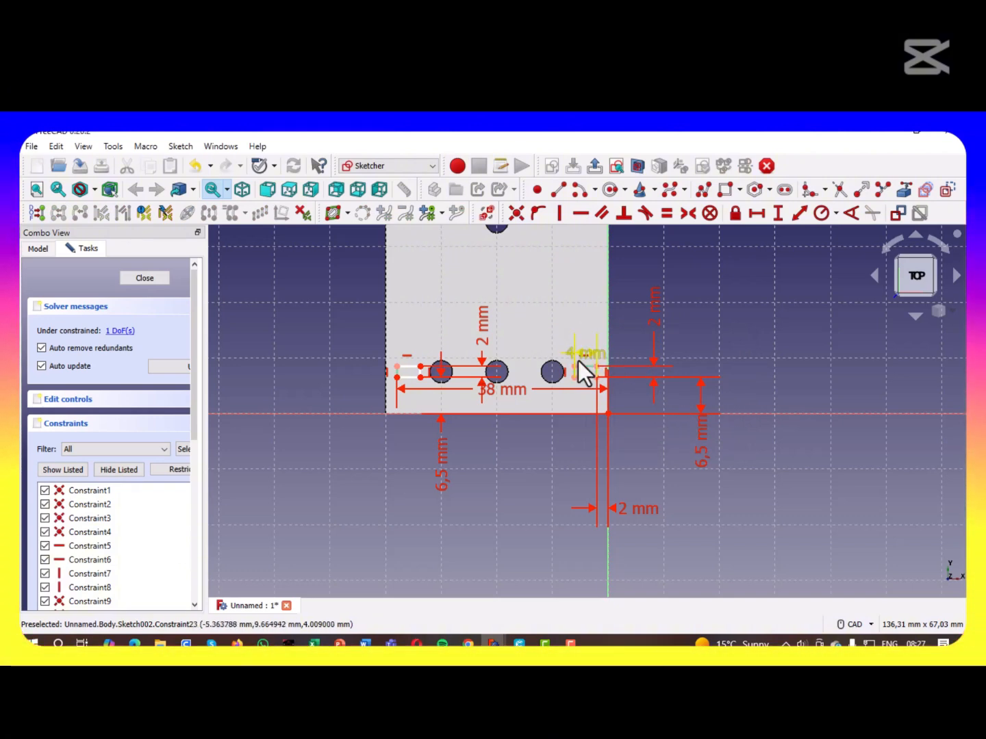
pyautogui.moveTo(578, 356); pyautogui.dragTo(624, 347)
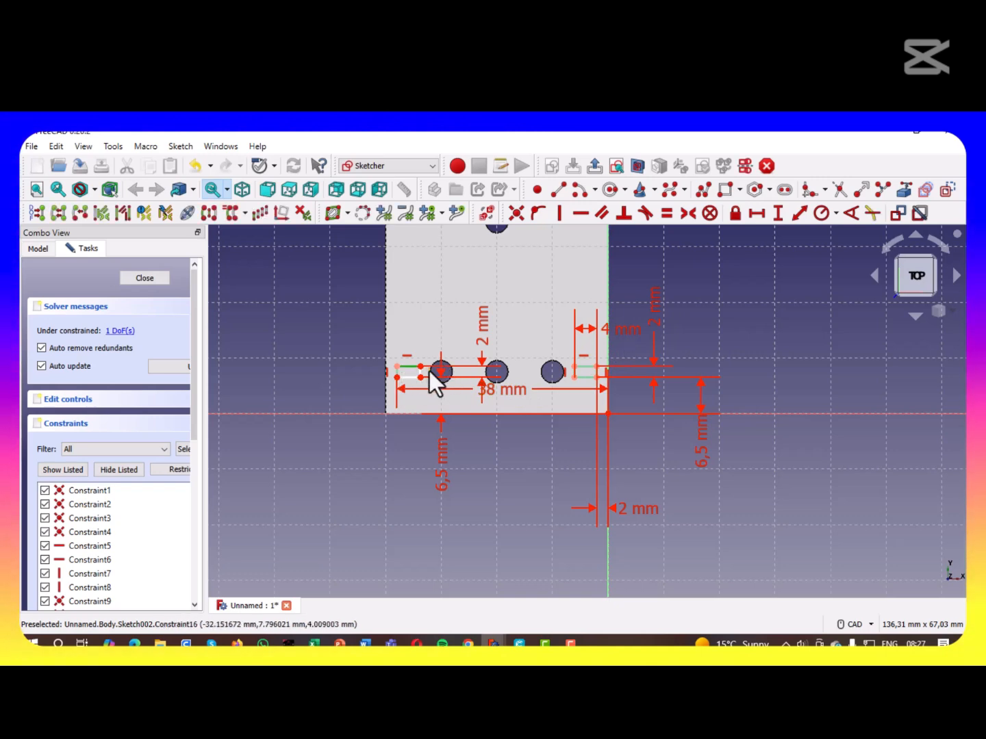
# Constrain the left rectangle's width to 4 mm with a horizontal distance on its upper edge
pyautogui.click(755, 213)
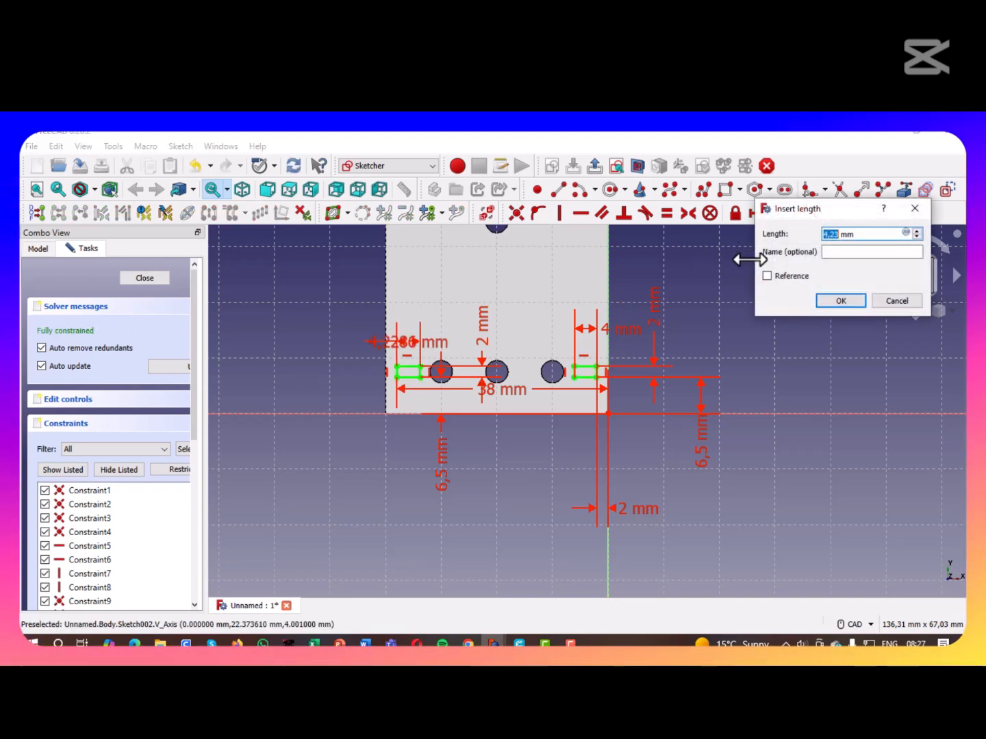
pyautogui.write('4')
pyautogui.press('Return')
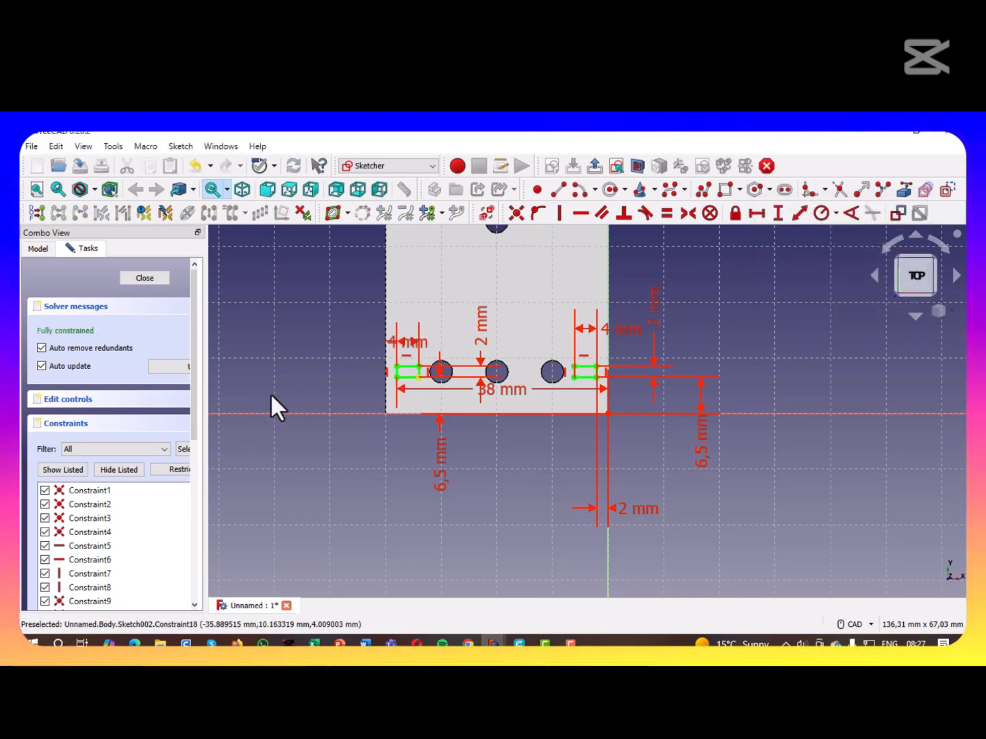
# Move the left rectangle's 4 mm width dimension outside the plate's left edge and close the sketch
pyautogui.moveTo(403, 344); pyautogui.dragTo(308, 353)
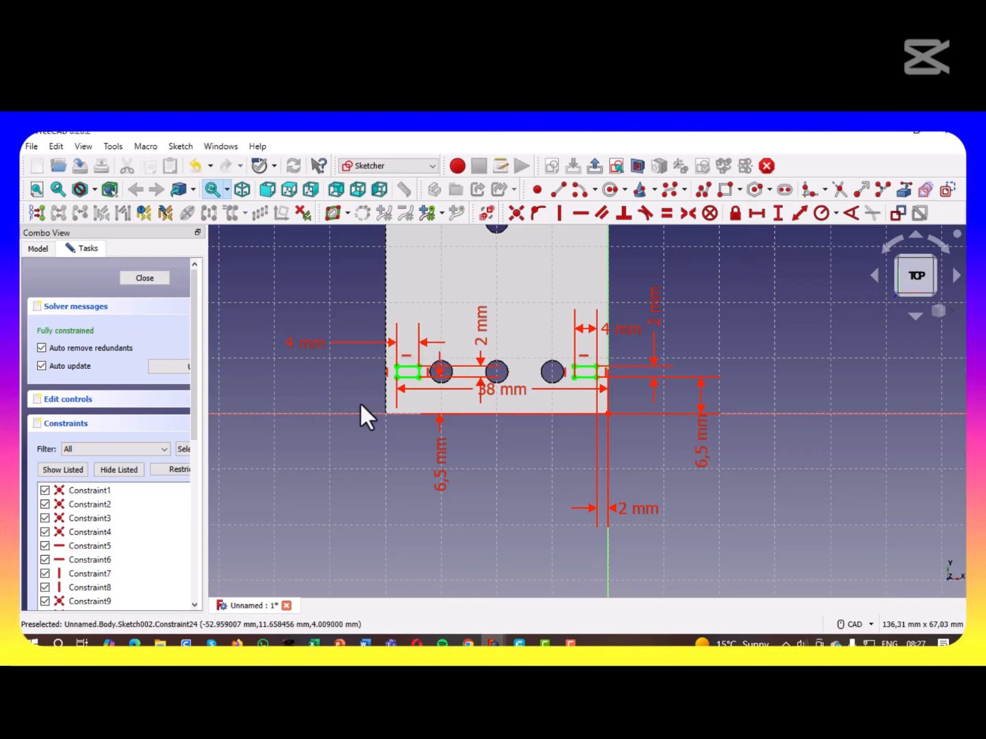
pyautogui.click(143, 279)
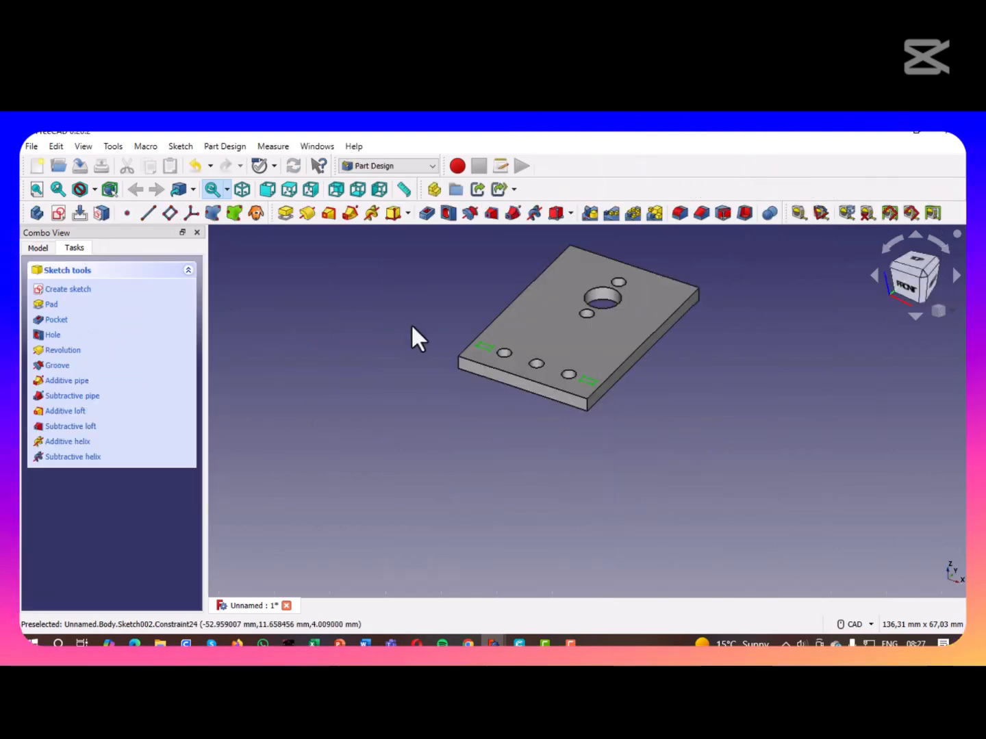
# Pad the two small rectangles beside the lower hole row to a length of 2 mm
pyautogui.click(291, 216)
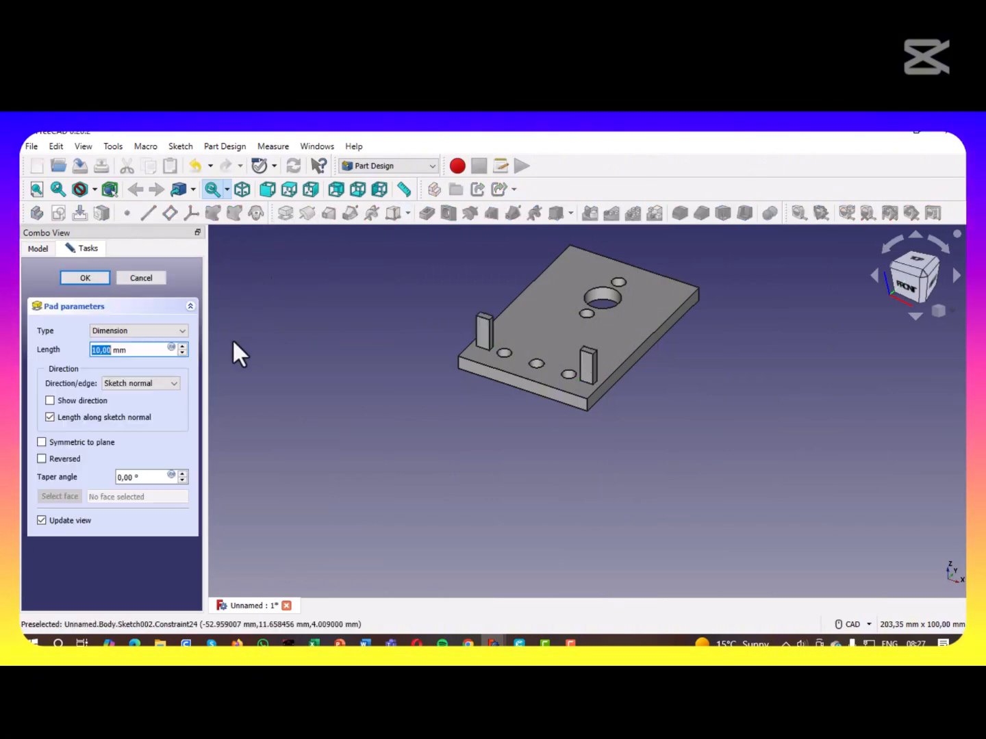
pyautogui.click(181, 354)
pyautogui.click(182, 354)
pyautogui.click(182, 353)
pyautogui.click(182, 355)
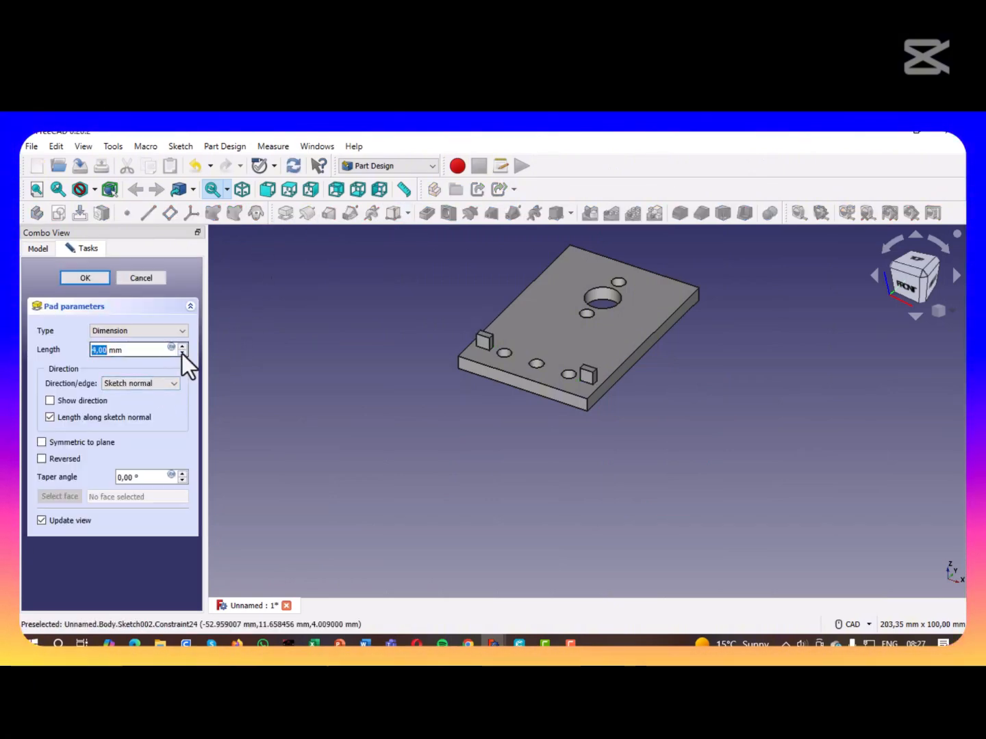
pyautogui.click(182, 354)
pyautogui.click(78, 277)
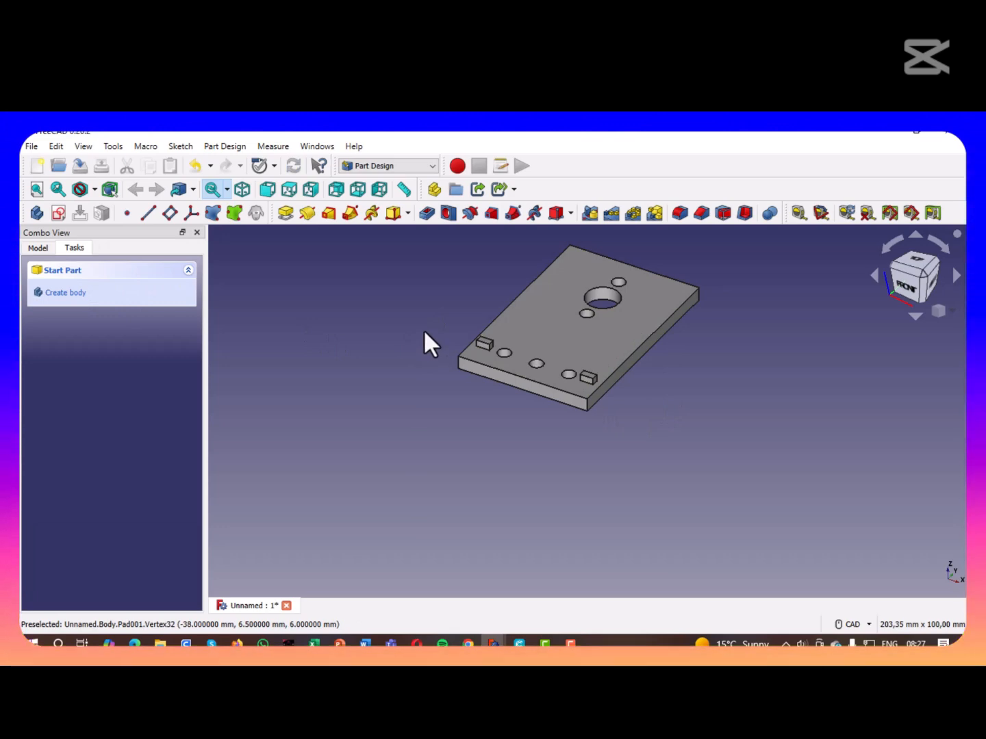
# Chamfer the two vertical corner edges at the plate's large-hole end with an equal distance of 8 mm
pyautogui.moveTo(418, 322); pyautogui.dragTo(568, 567, button='middle')
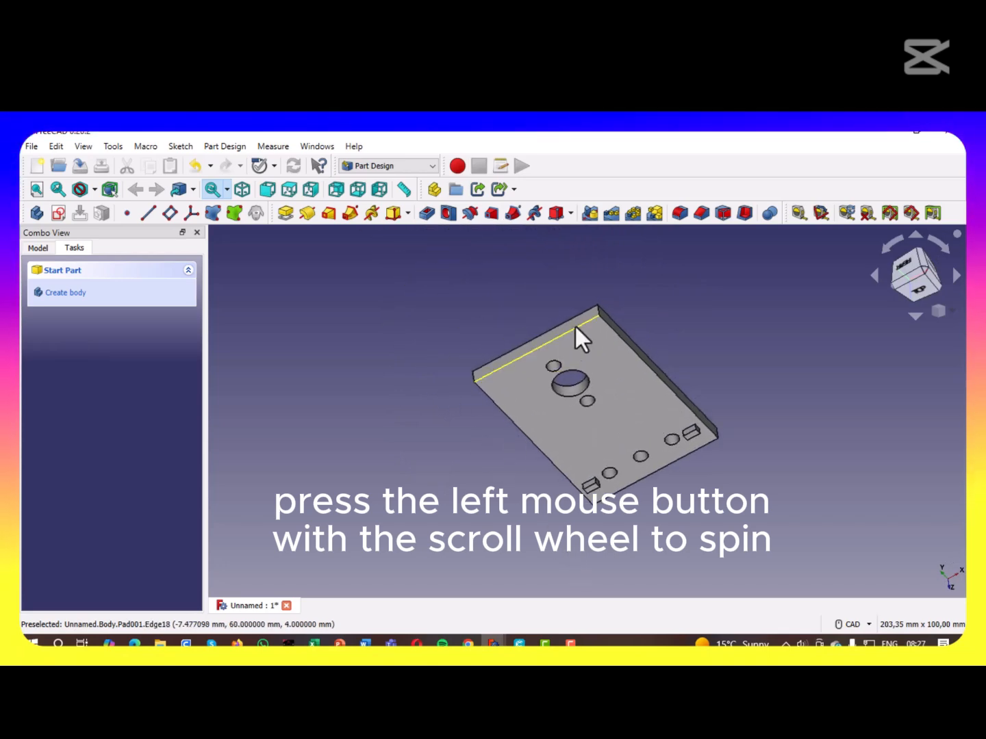
pyautogui.click(596, 309)
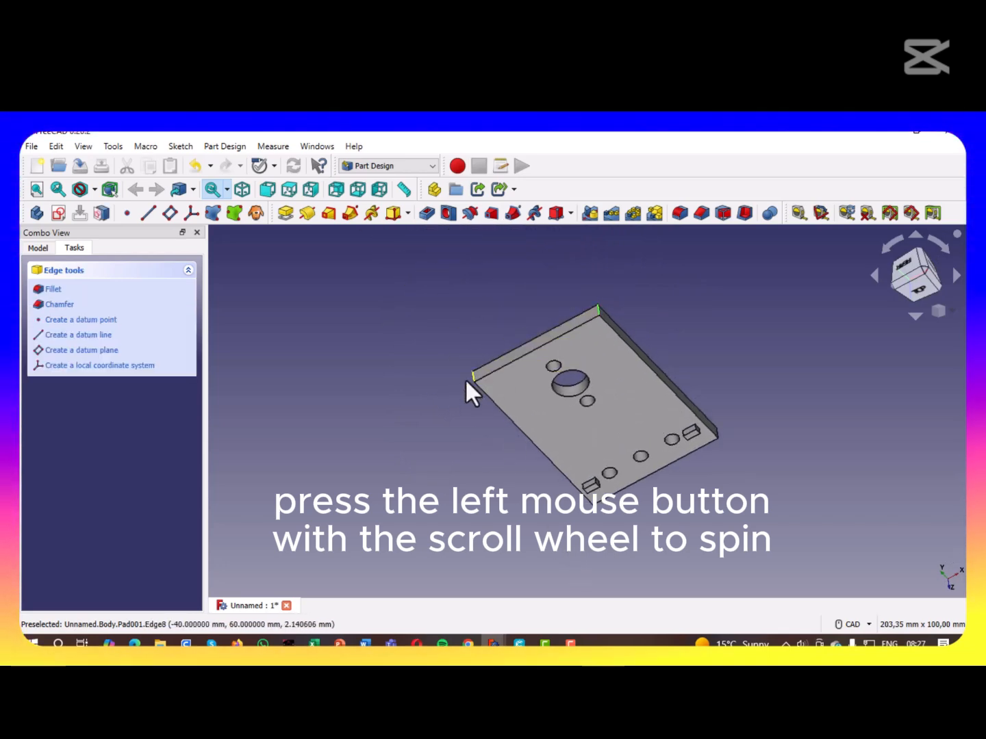
pyautogui.keyDown('ctrl'); pyautogui.click(471, 376); pyautogui.keyUp('ctrl')
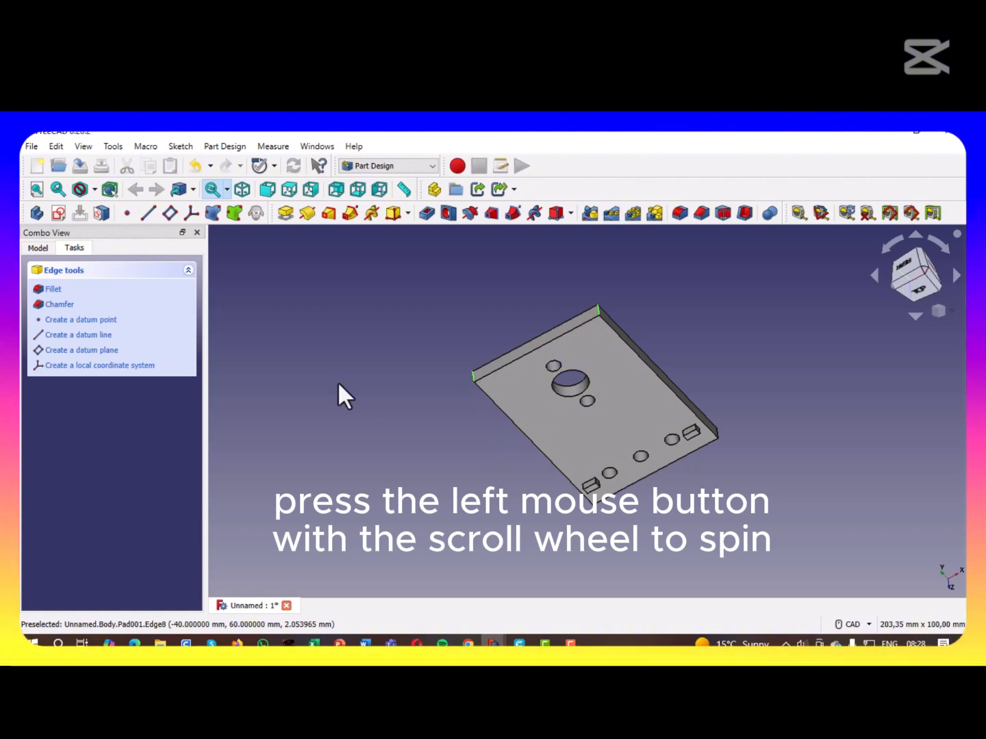
pyautogui.click(700, 213)
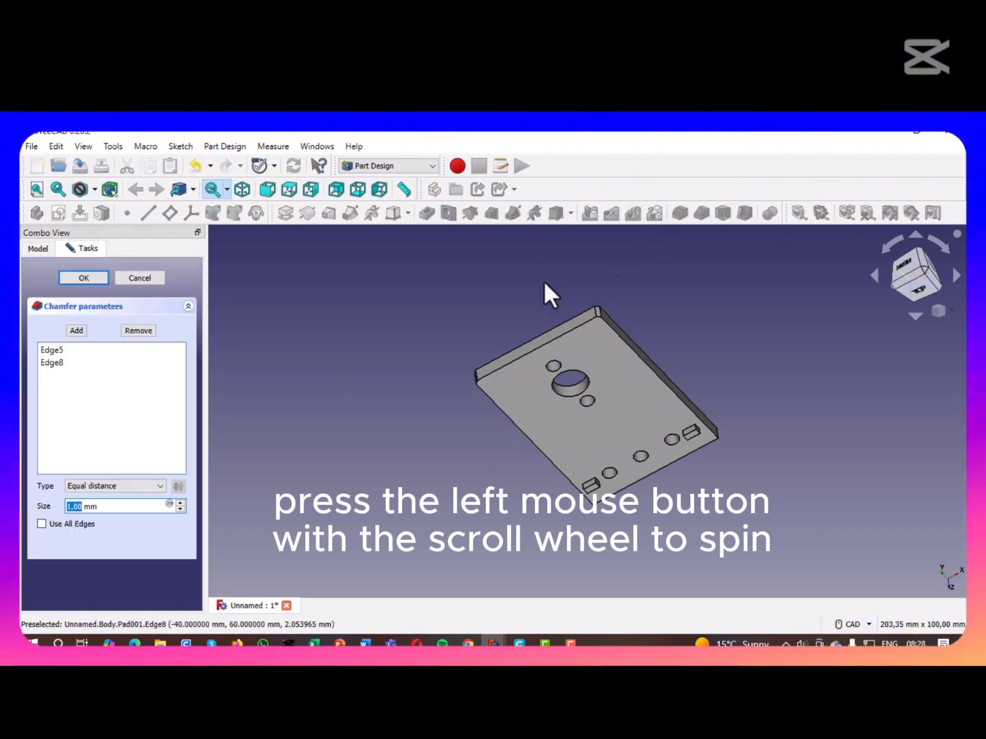
pyautogui.click(182, 502)
pyautogui.click(182, 502)
pyautogui.click(182, 502)
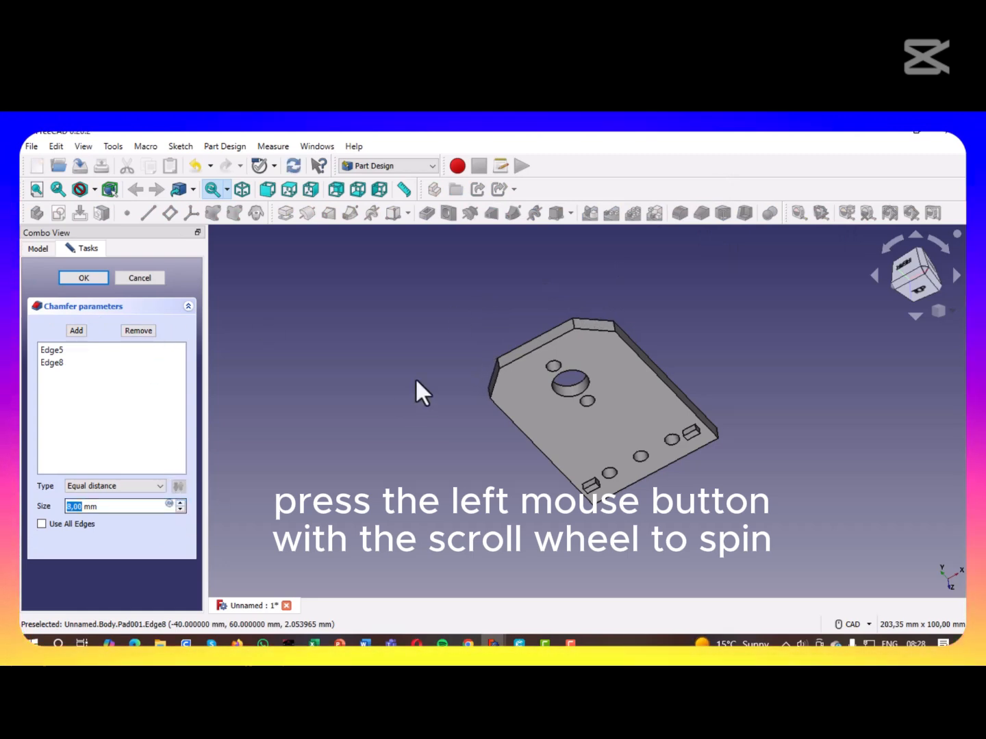
pyautogui.click(89, 279)
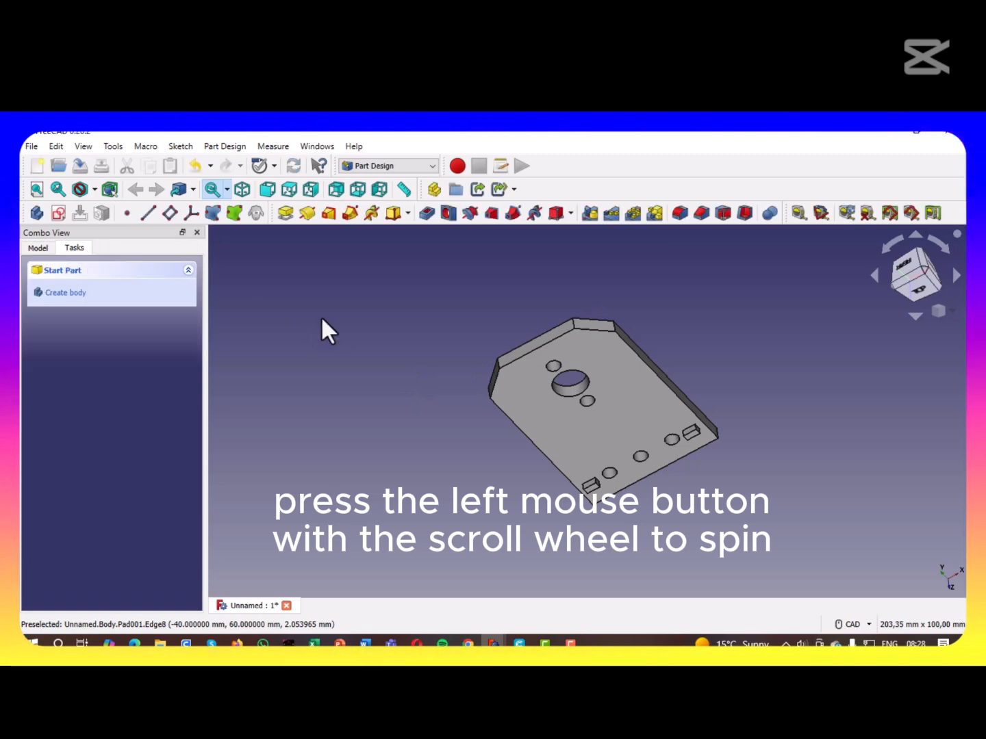
pyautogui.click(241, 190)
pyautogui.moveTo(373, 341); pyautogui.dragTo(335, 416, button='middle')
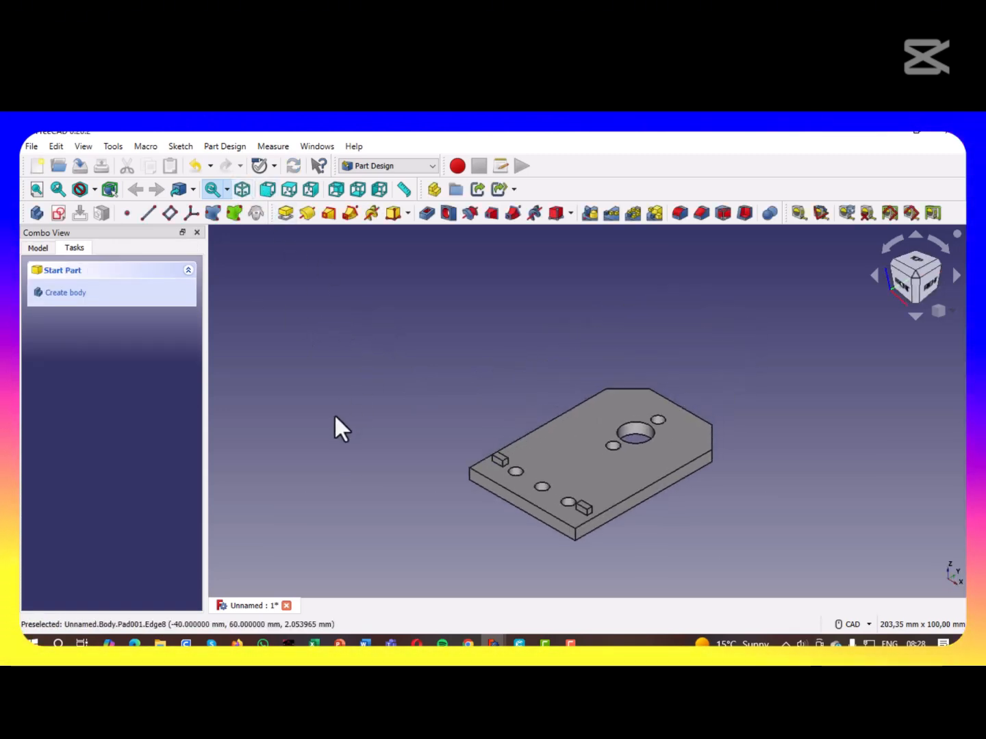